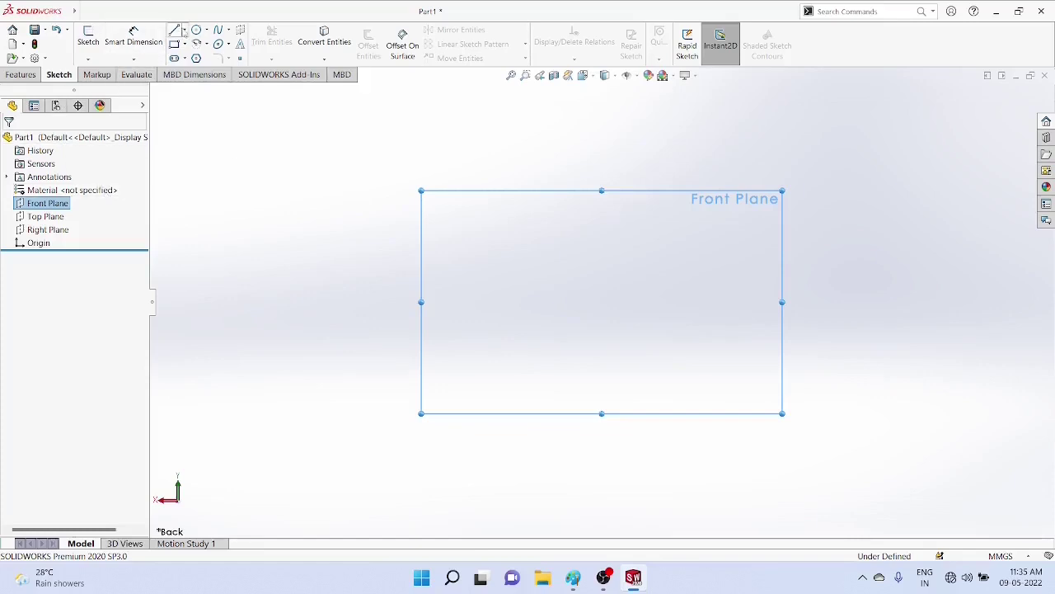
# Step: On the Front Plane, sketch a vertical line up from the origin with a short horizontal line off its top
pyautogui.click(184, 31)
pyautogui.click(196, 46)
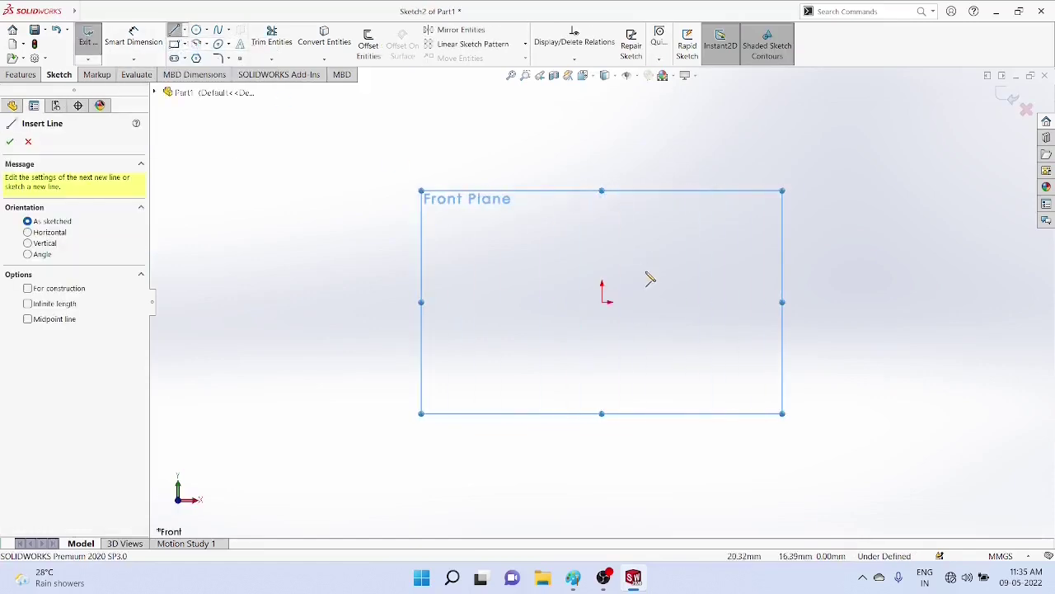
pyautogui.click(602, 303)
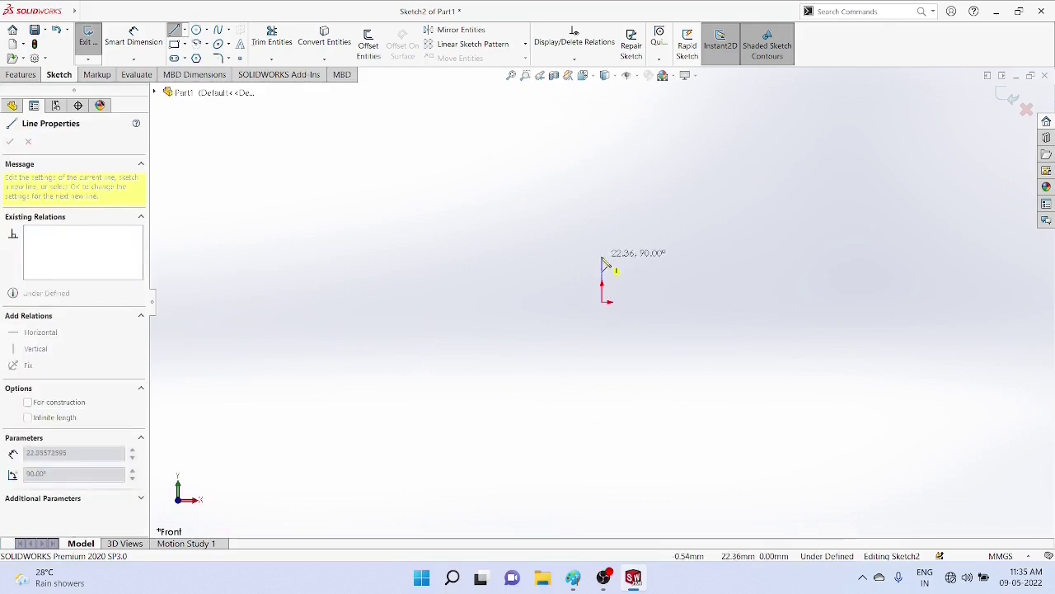
pyautogui.click(603, 259)
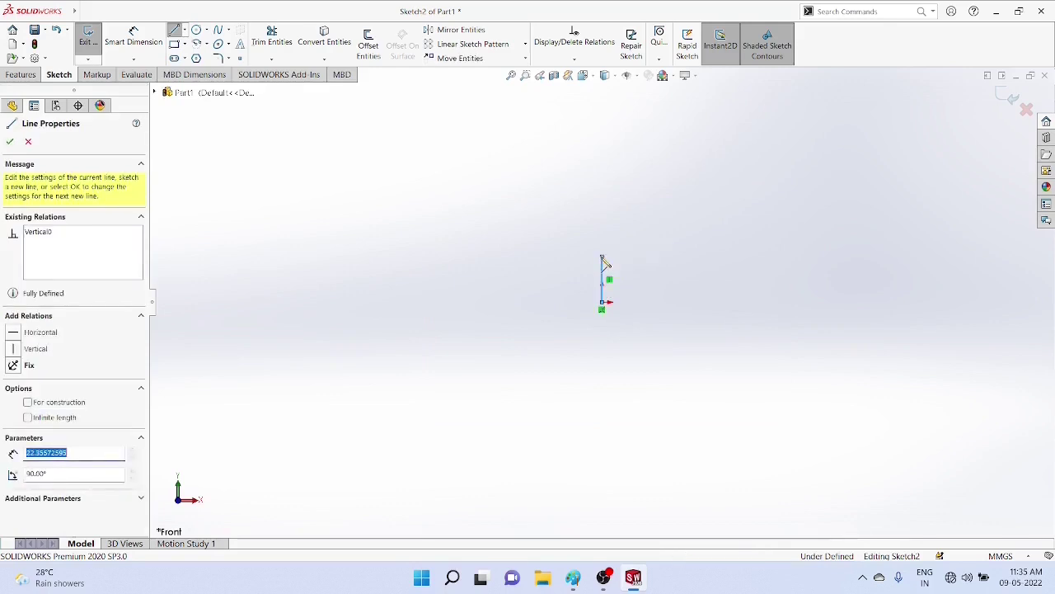
pyautogui.rightClick(586, 264)
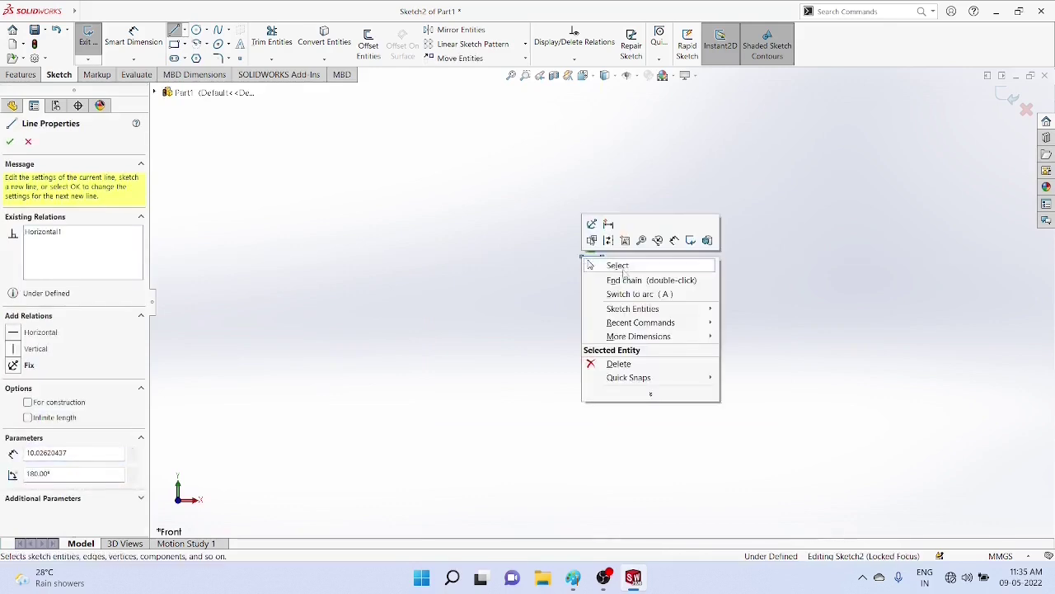
pyautogui.click(618, 265)
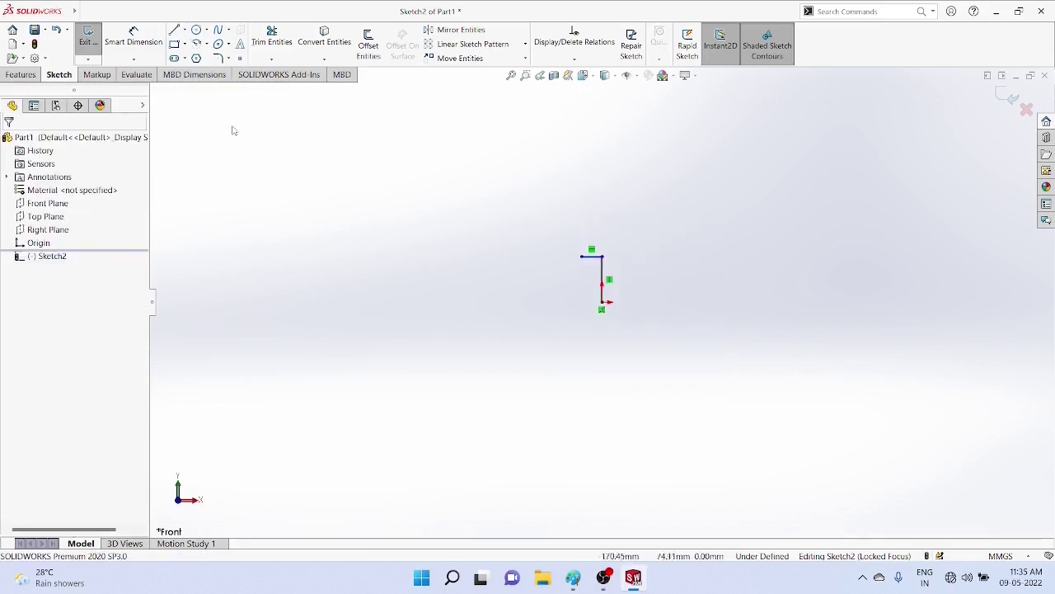
# Step: Dimension the vertical line to 20 mm and the top horizontal line to 4 mm
pyautogui.click(135, 60)
pyautogui.click(149, 74)
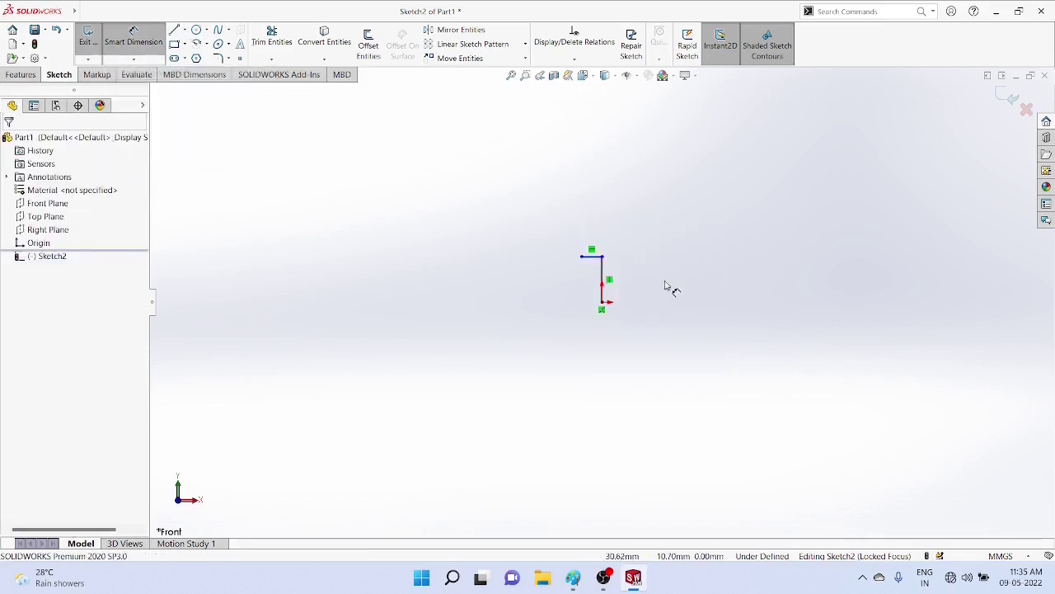
pyautogui.click(604, 279)
pyautogui.click(664, 278)
pyautogui.write('20')
pyautogui.press('Return')
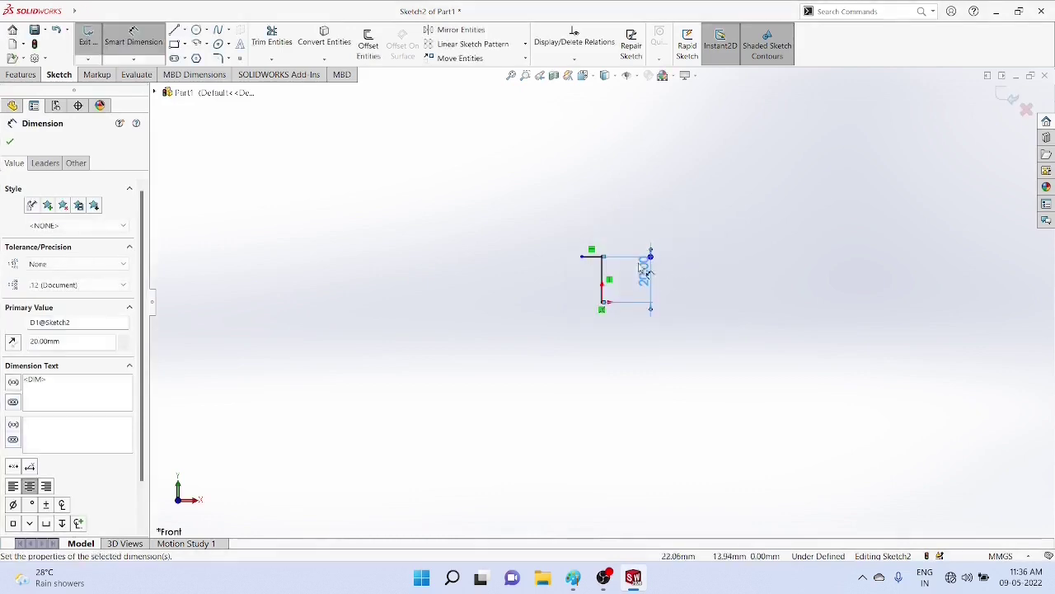
pyautogui.click(590, 257)
pyautogui.click(587, 273)
pyautogui.write('4')
pyautogui.press('Return')
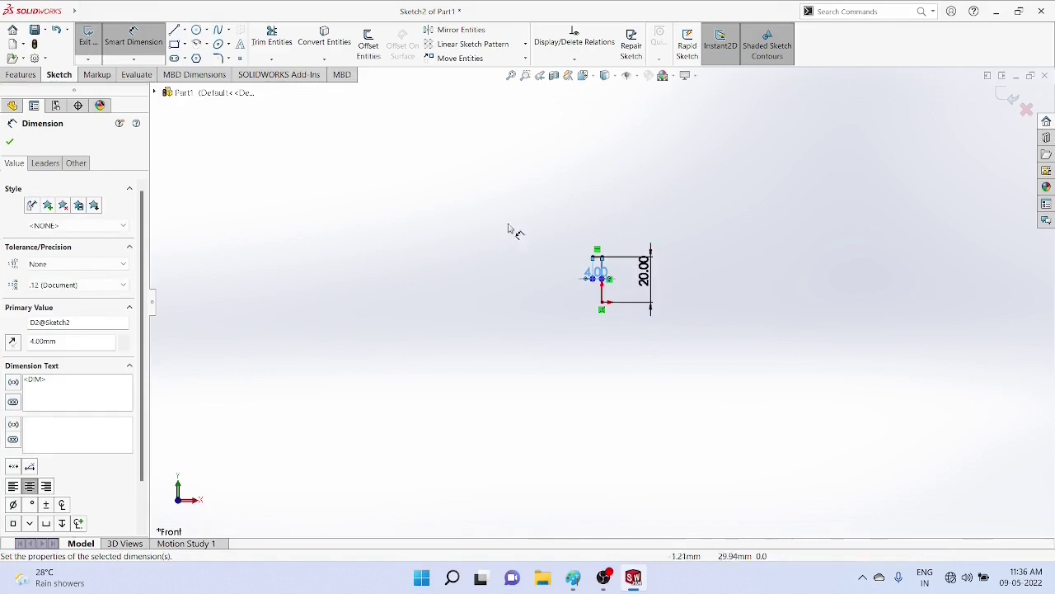
# Step: Zoom out and reselect the Line tool to continue the profile
pyautogui.scroll(-4, 665, 236)
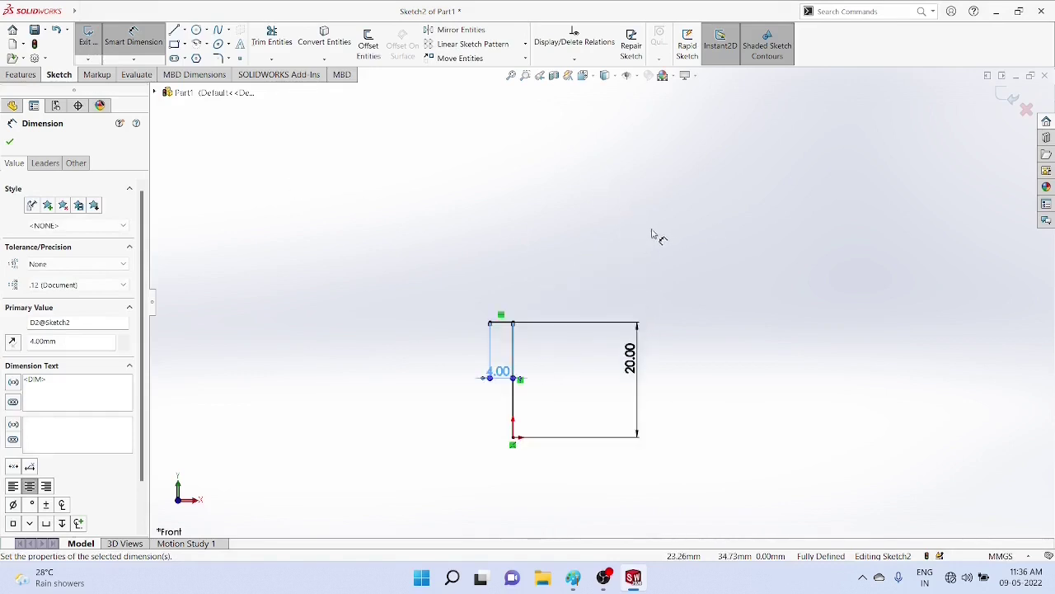
pyautogui.click(184, 30)
pyautogui.click(193, 45)
# Step: Draw a short vertical step, a jog to the right, and a tall vertical line upward
pyautogui.click(491, 322)
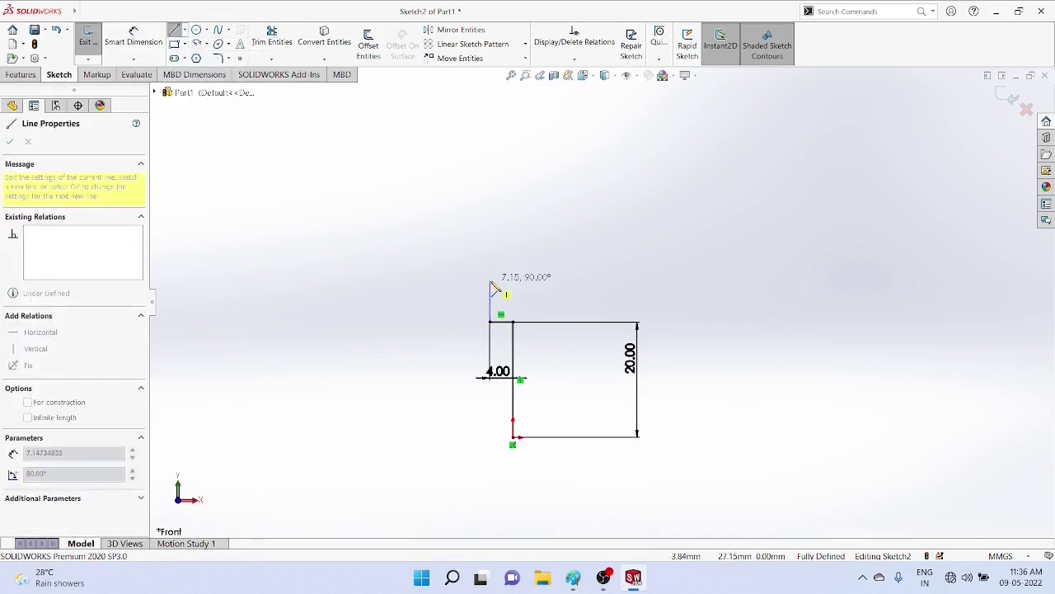
pyautogui.click(491, 282)
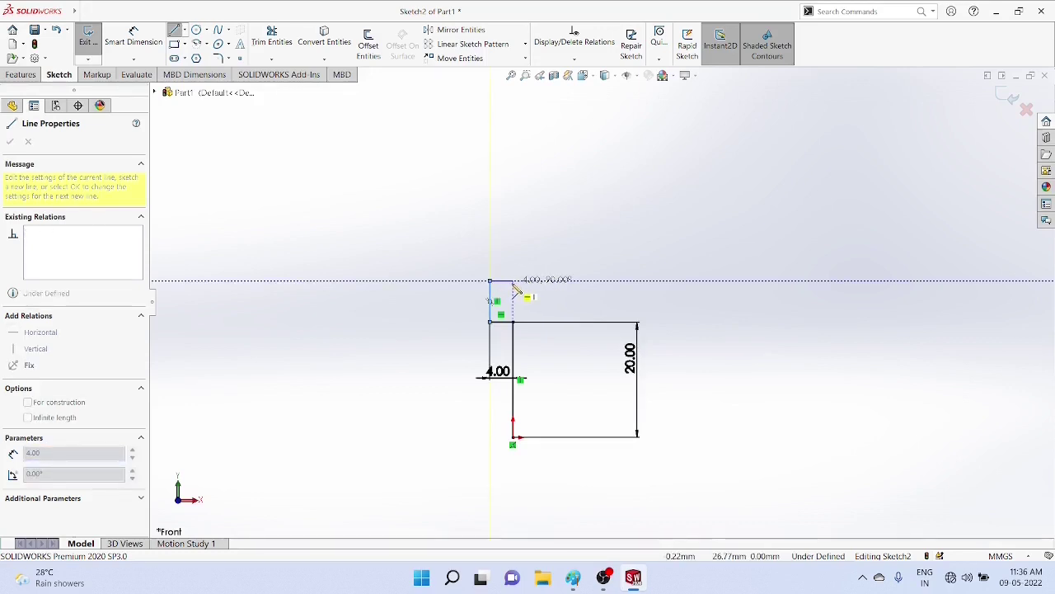
pyautogui.click(512, 282)
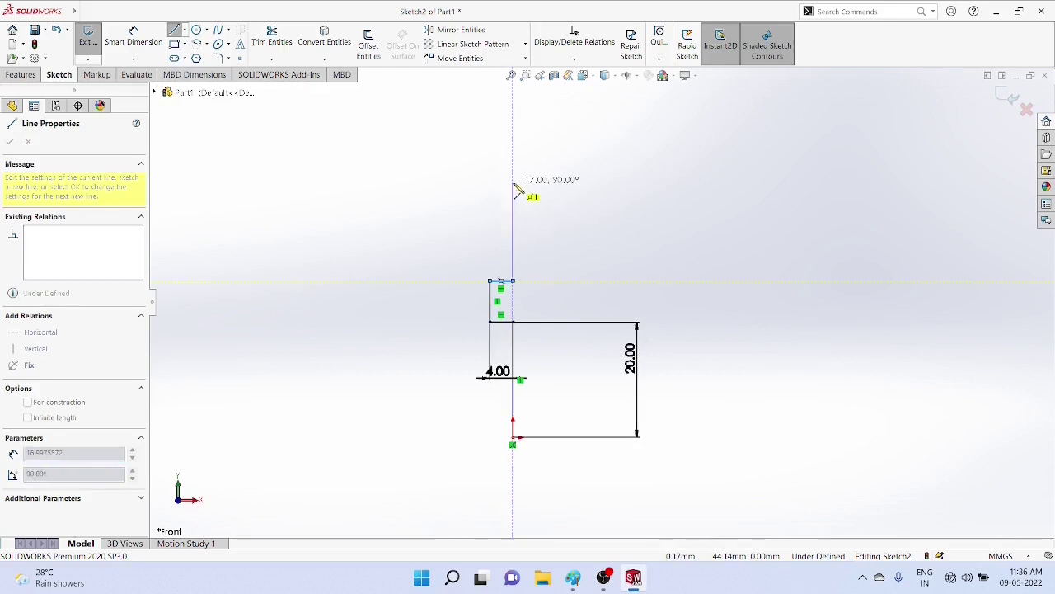
pyautogui.click(514, 183)
pyautogui.rightClick(515, 183)
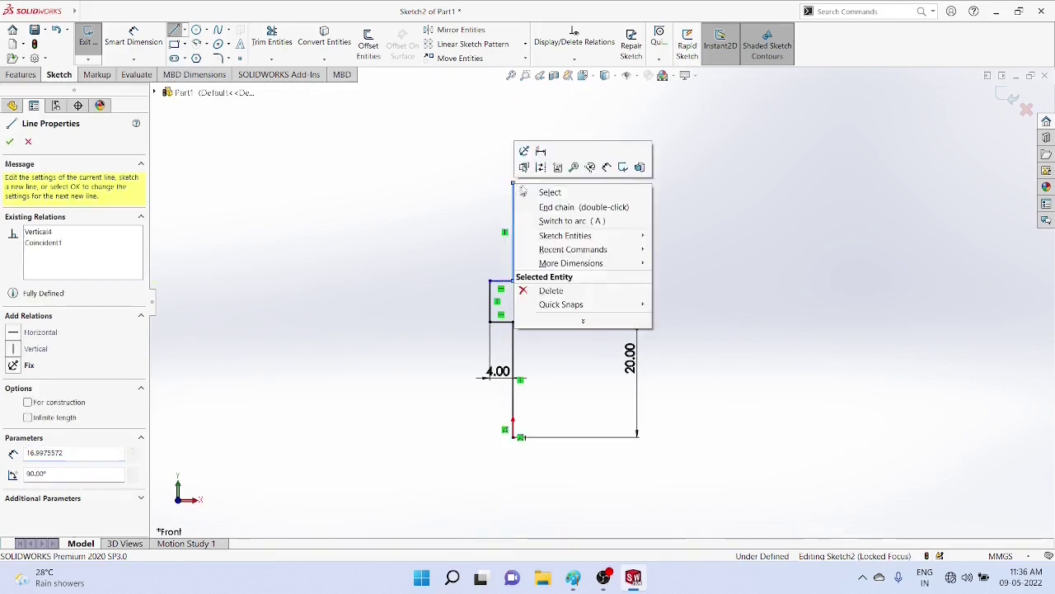
pyautogui.click(545, 192)
# Step: Dimension the vertical step to 5 mm and the tall vertical line to 162 mm
pyautogui.click(133, 60)
pyautogui.click(148, 73)
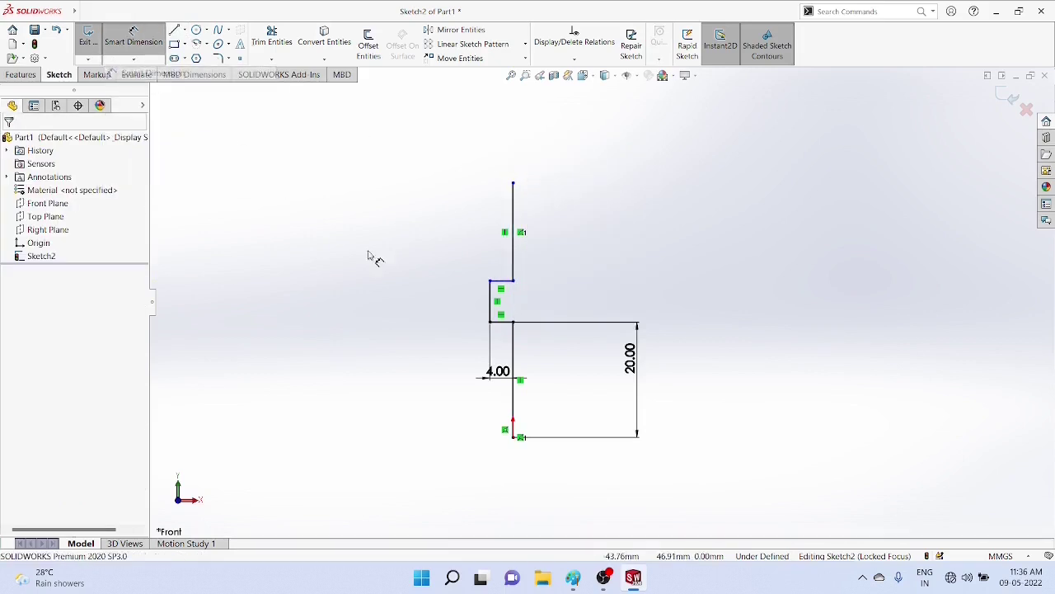
pyautogui.click(489, 307)
pyautogui.click(454, 301)
pyautogui.press('Return')
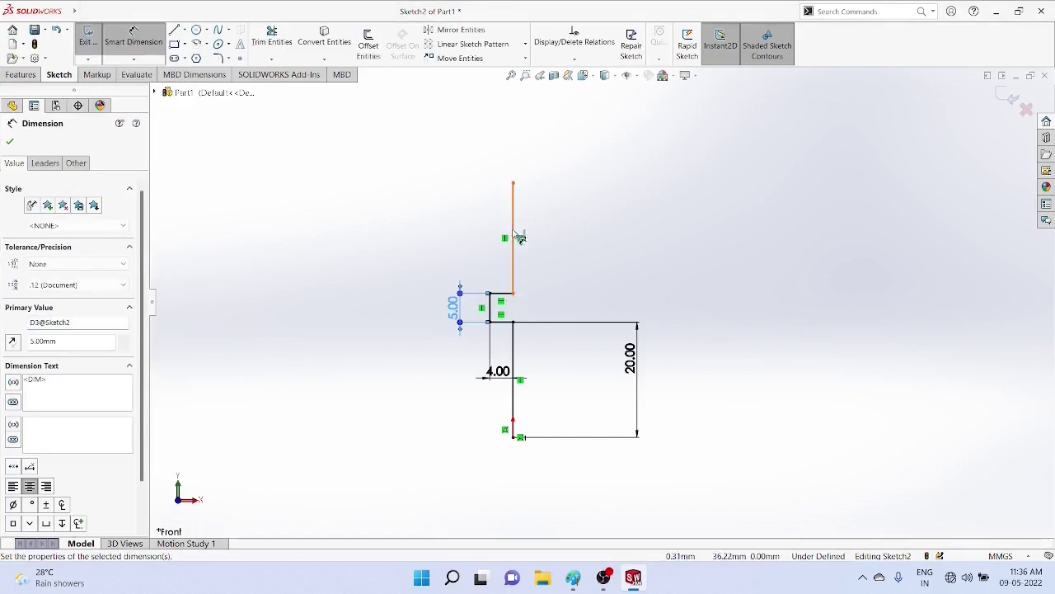
pyautogui.click(520, 236)
pyautogui.click(544, 236)
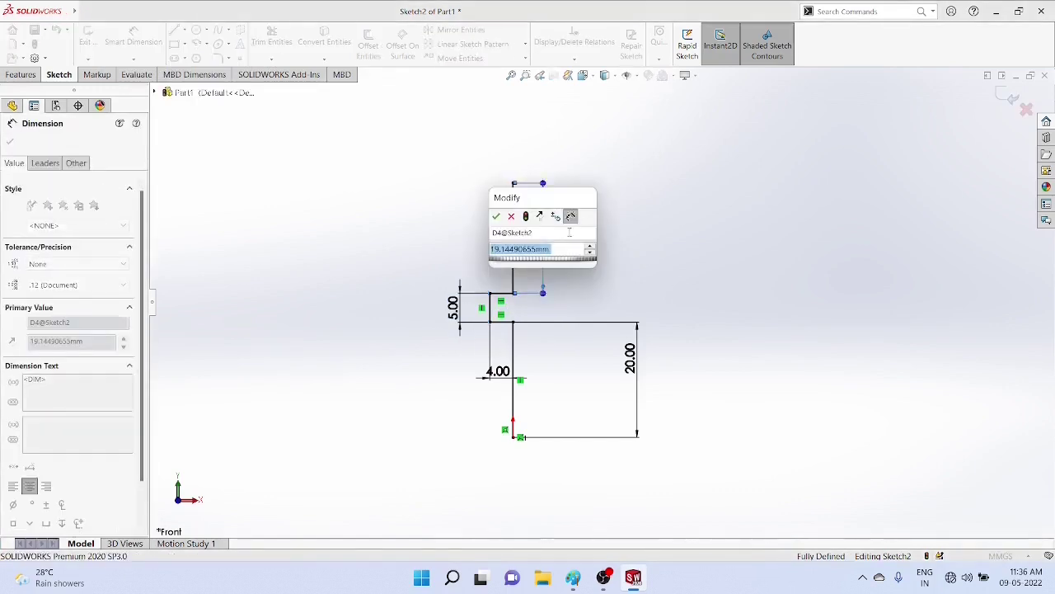
pyautogui.write('162')
pyautogui.press('Return')
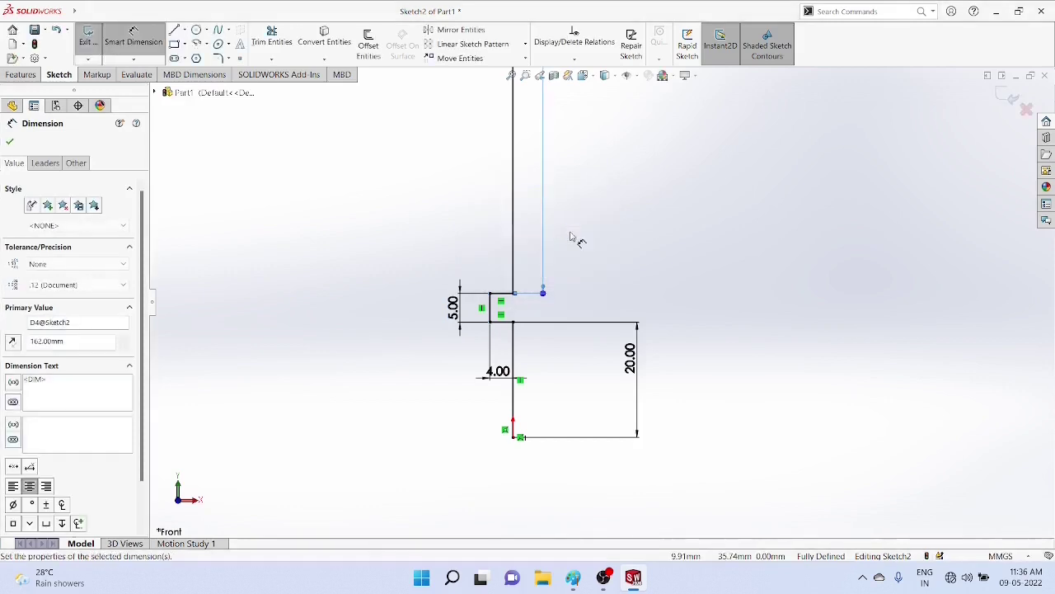
# Step: Zoom out to view the whole profile before drawing more lines
pyautogui.scroll(-2, 552, 193)
pyautogui.scroll(5, 555, 176)
pyautogui.scroll(-5, 608, 161)
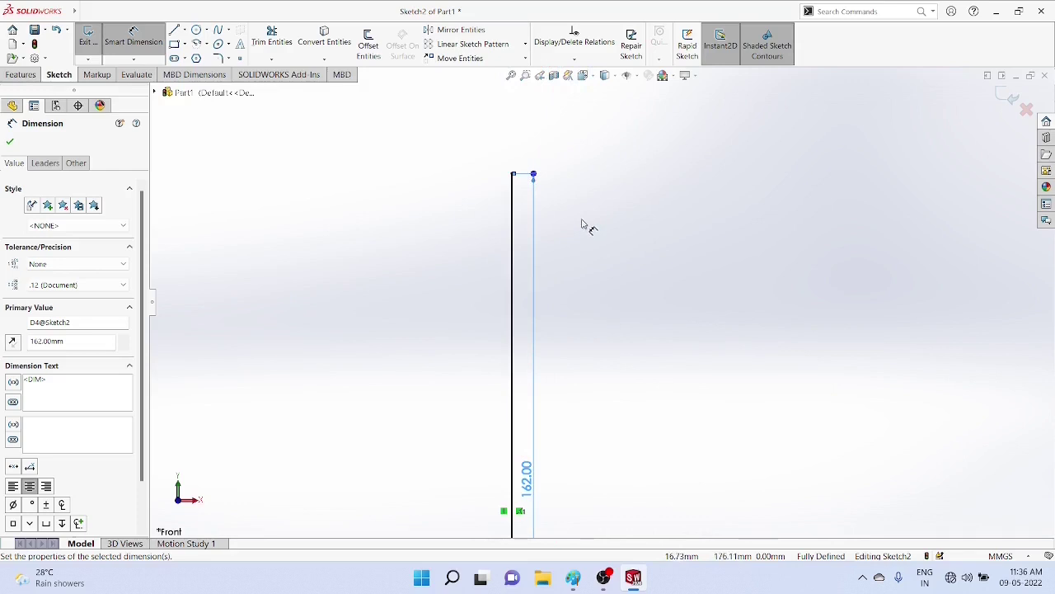
pyautogui.scroll(-1, 581, 224)
pyautogui.scroll(-3, 576, 208)
pyautogui.scroll(-2, 576, 233)
pyautogui.click(184, 30)
# Step: Draw a horizontal line running left from the top of the tall vertical line
pyautogui.click(198, 40)
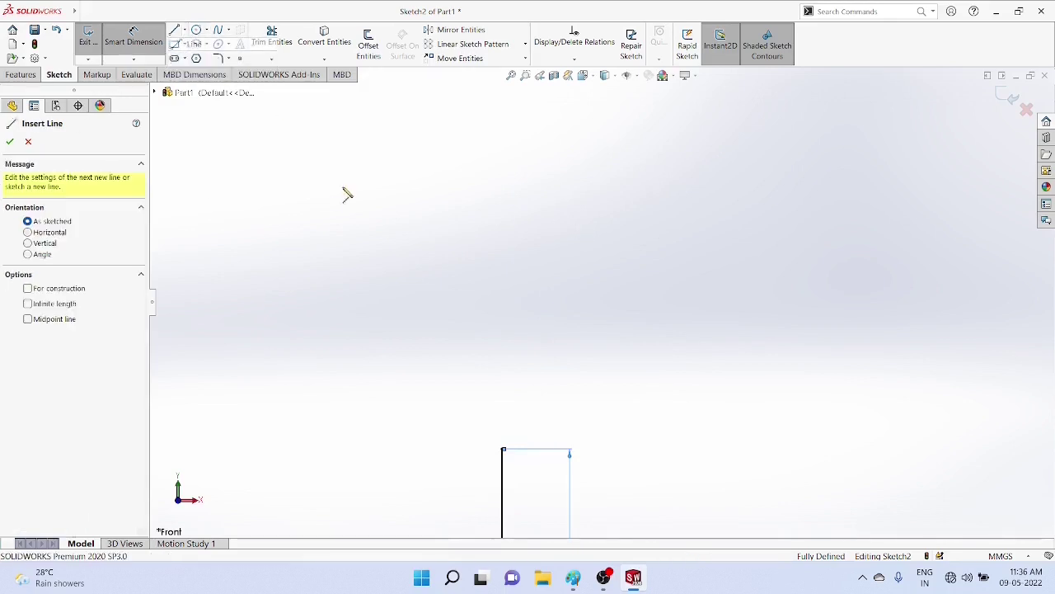
pyautogui.click(503, 450)
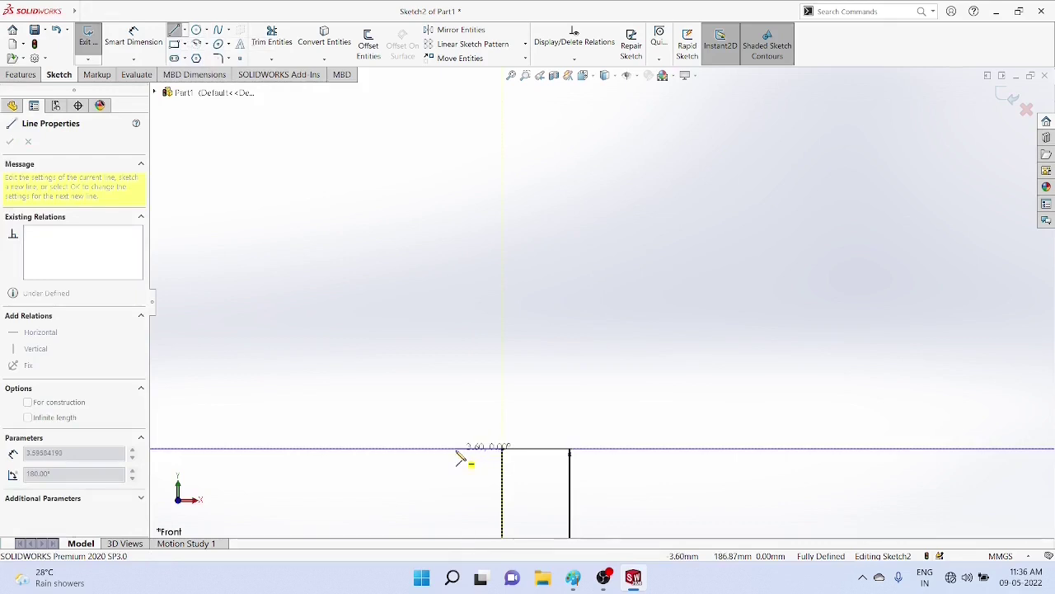
pyautogui.click(456, 450)
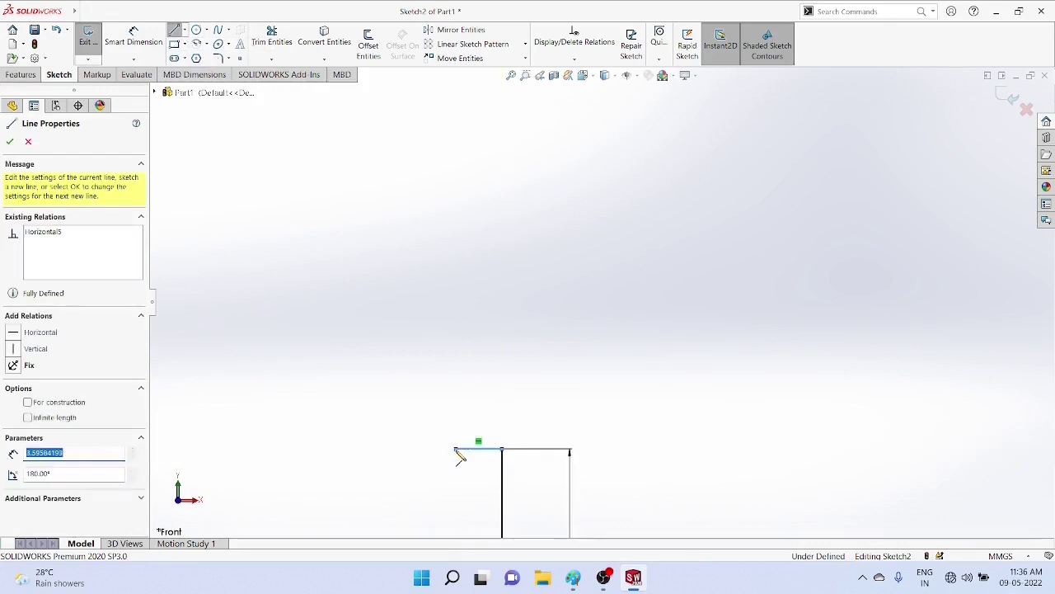
pyautogui.rightClick(459, 453)
pyautogui.click(484, 455)
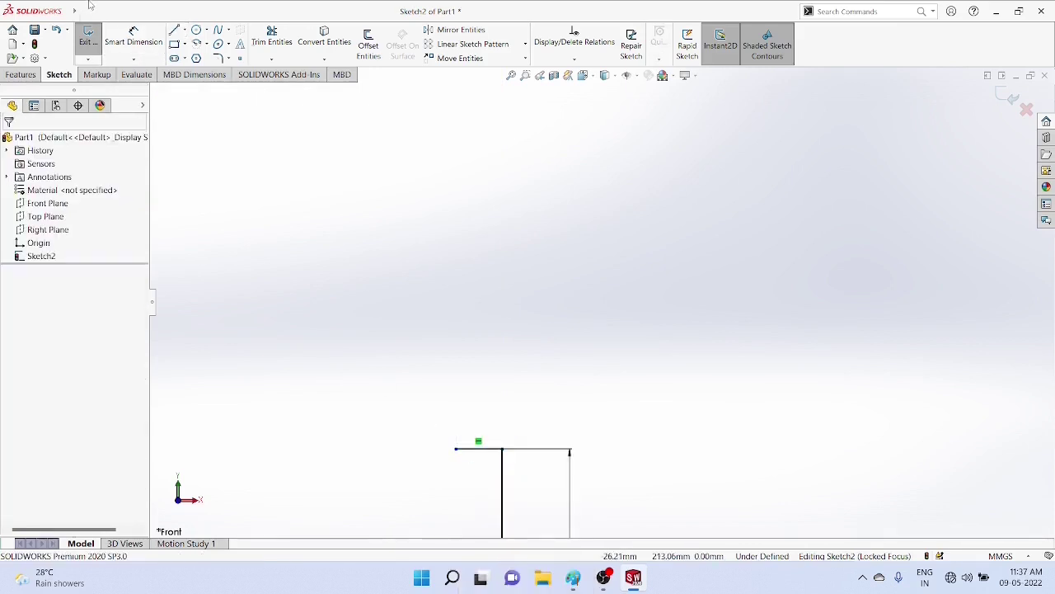
# Step: Dimension the new horizontal line to 8 mm, fully defining the sketch
pyautogui.click(132, 59)
pyautogui.click(141, 72)
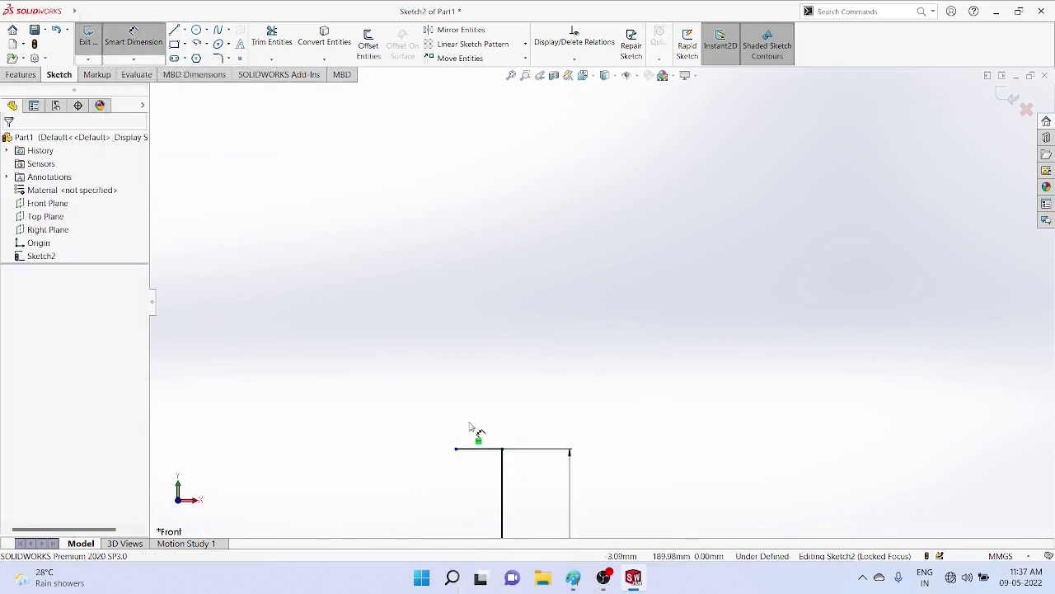
pyautogui.click(488, 456)
pyautogui.click(490, 470)
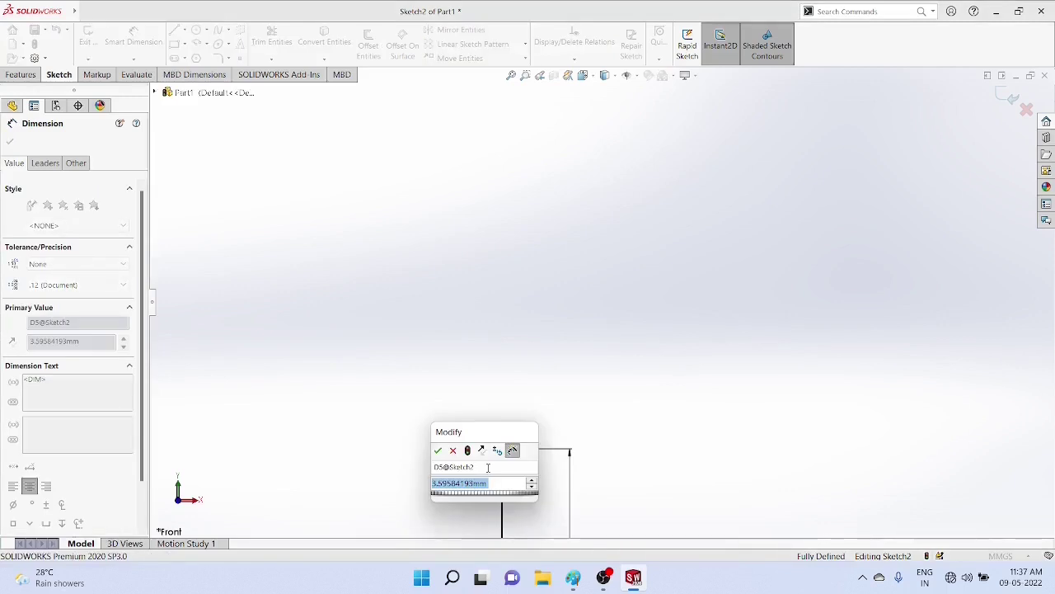
pyautogui.write('8')
pyautogui.press('Return')
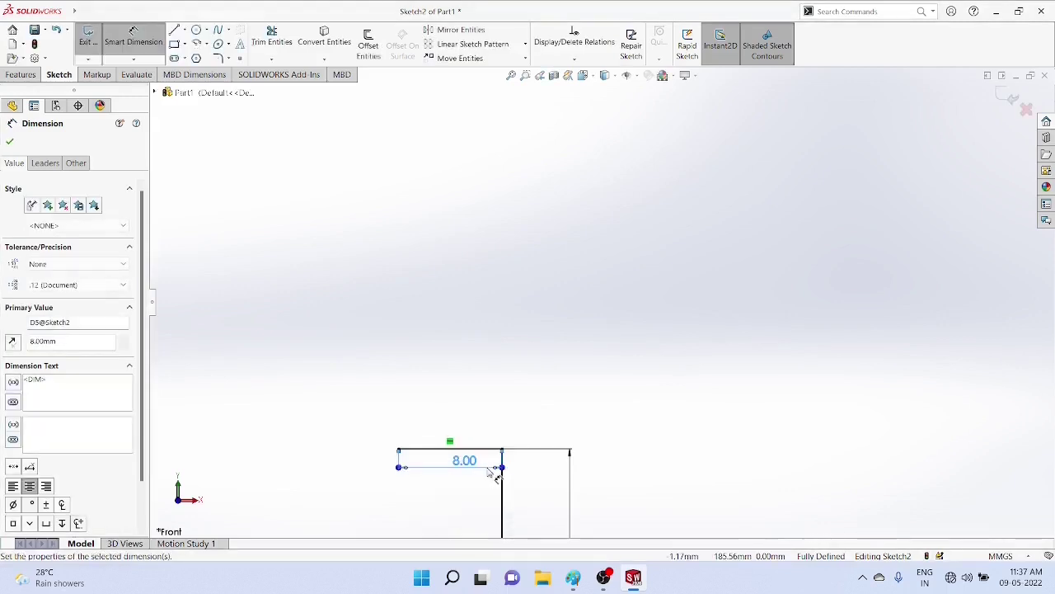
pyautogui.scroll(-5, 377, 330)
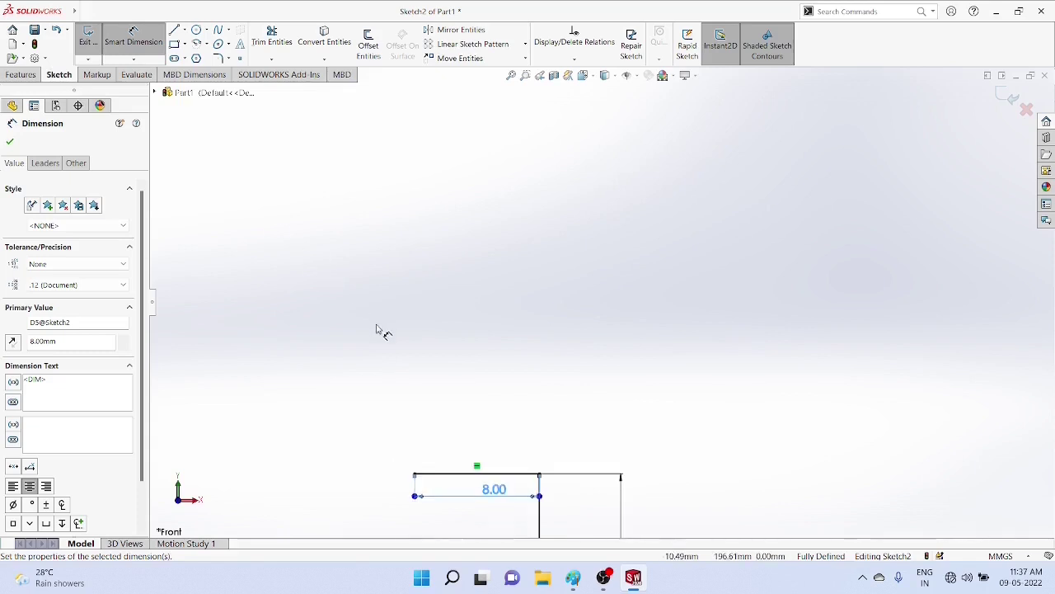
pyautogui.scroll(3, 564, 504)
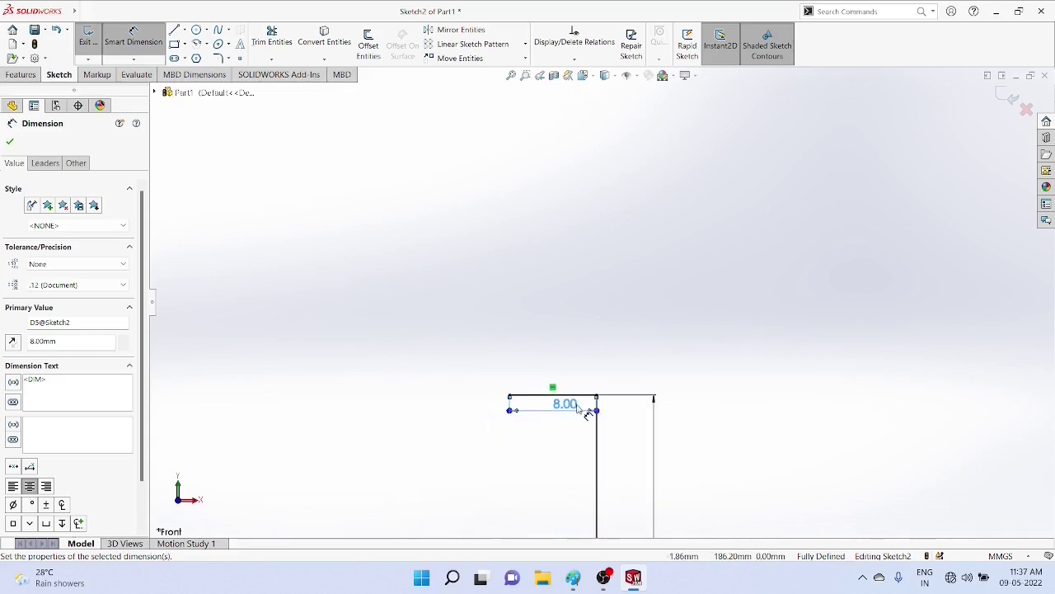
pyautogui.scroll(-3, 586, 409)
pyautogui.scroll(4, 579, 365)
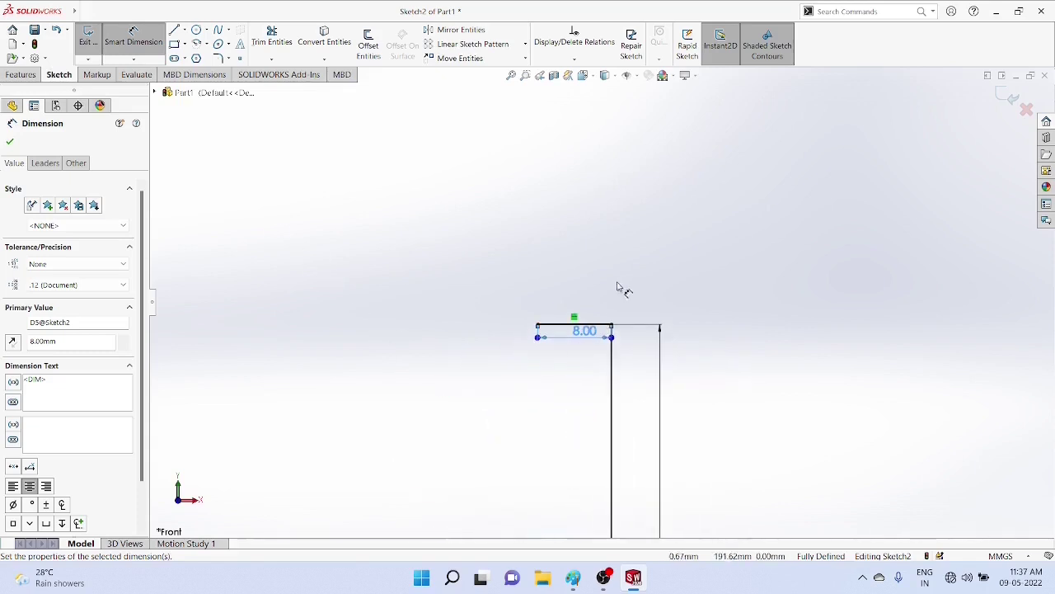
pyautogui.scroll(2, 620, 292)
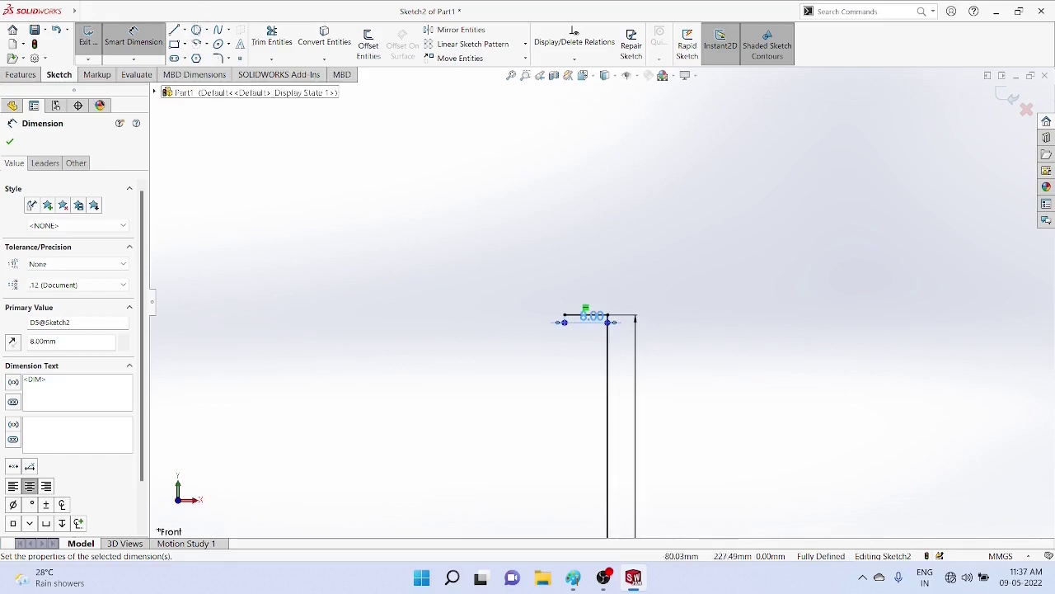
# Step: Draw a stepped groove going up, right, up and back left, with an 8 mm step
pyautogui.click(184, 30)
pyautogui.click(189, 43)
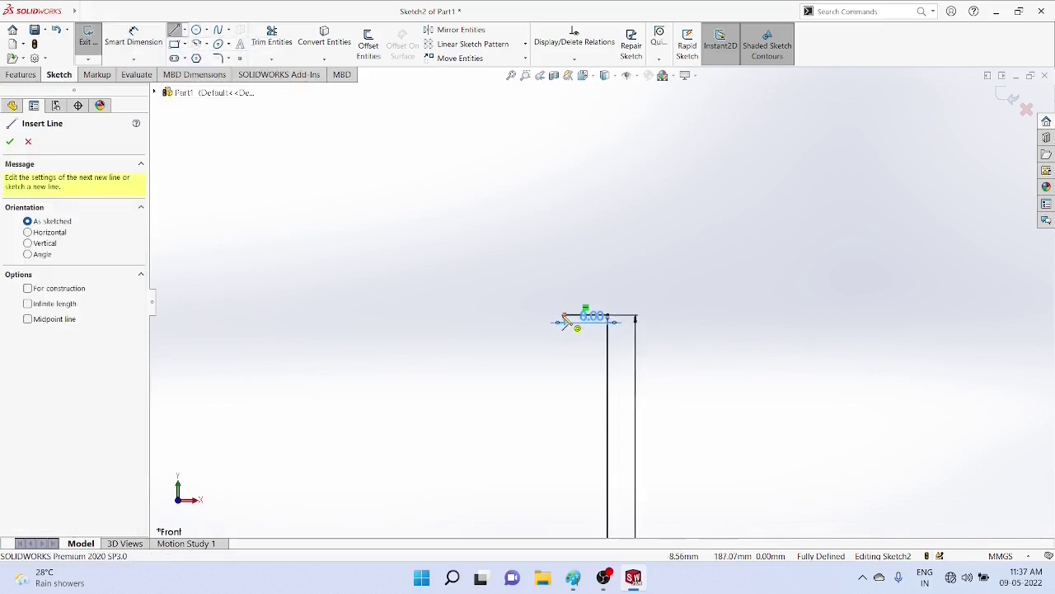
pyautogui.click(564, 320)
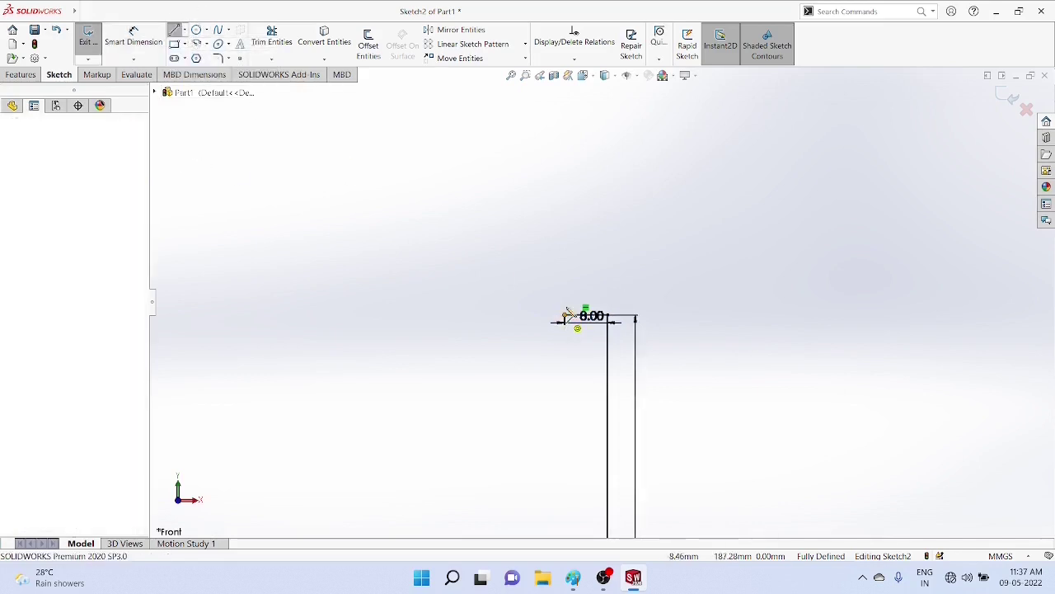
pyautogui.click(565, 268)
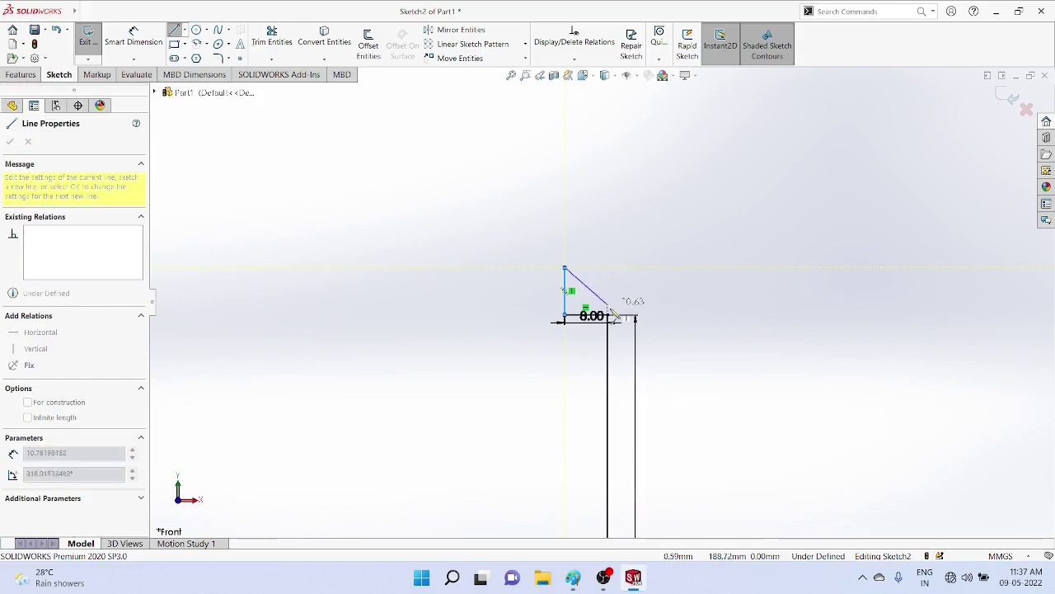
pyautogui.click(608, 268)
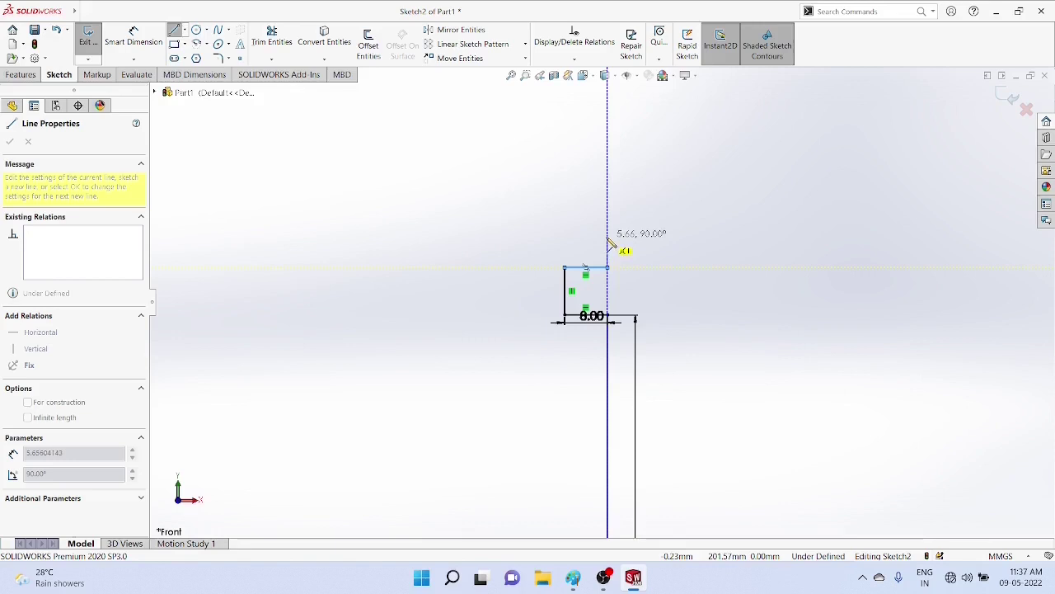
pyautogui.click(608, 239)
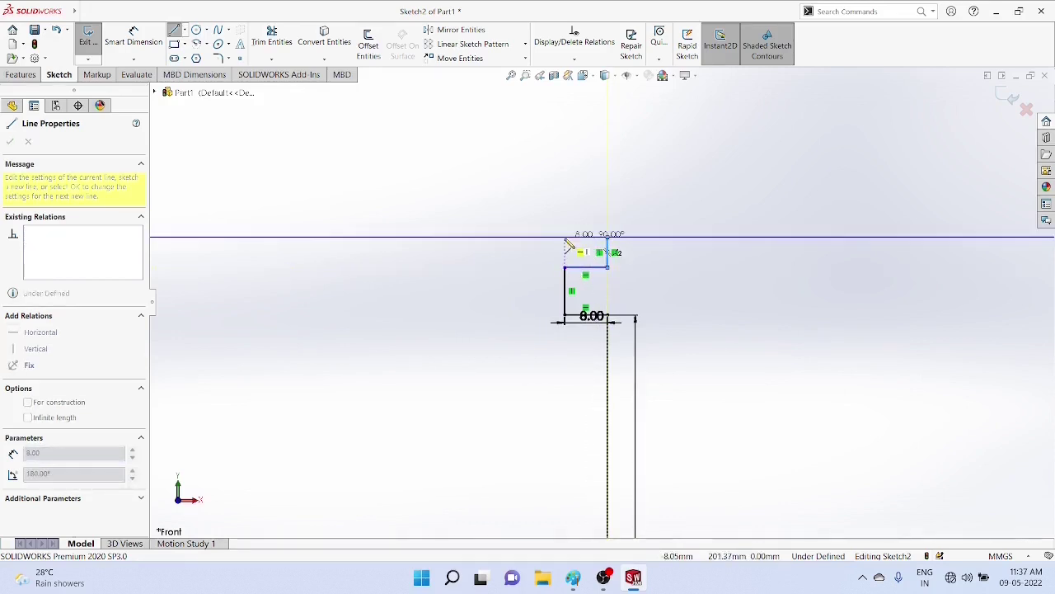
pyautogui.doubleClick(565, 238)
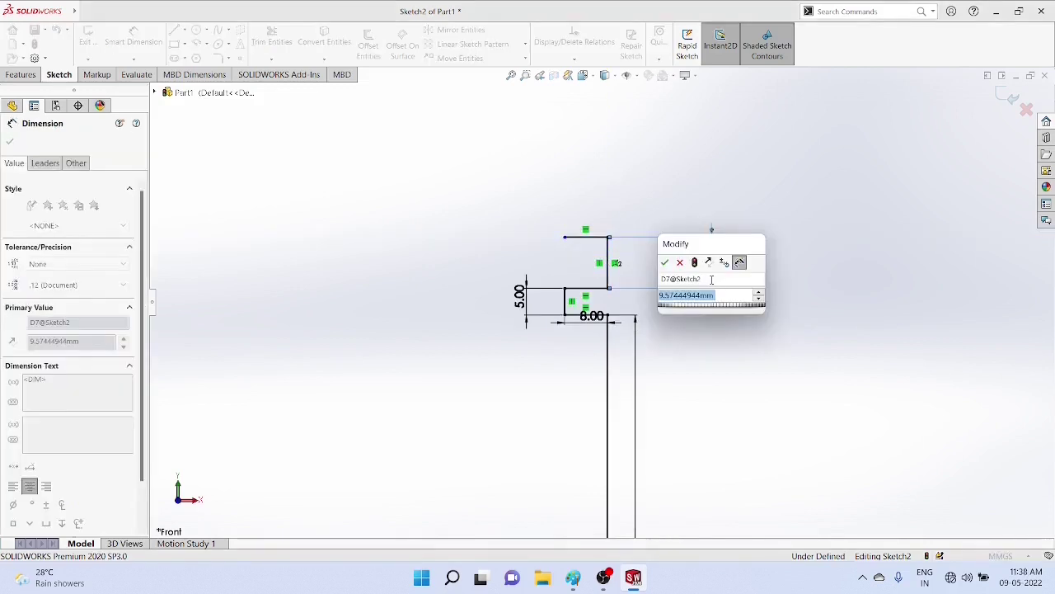
pyautogui.write('8')
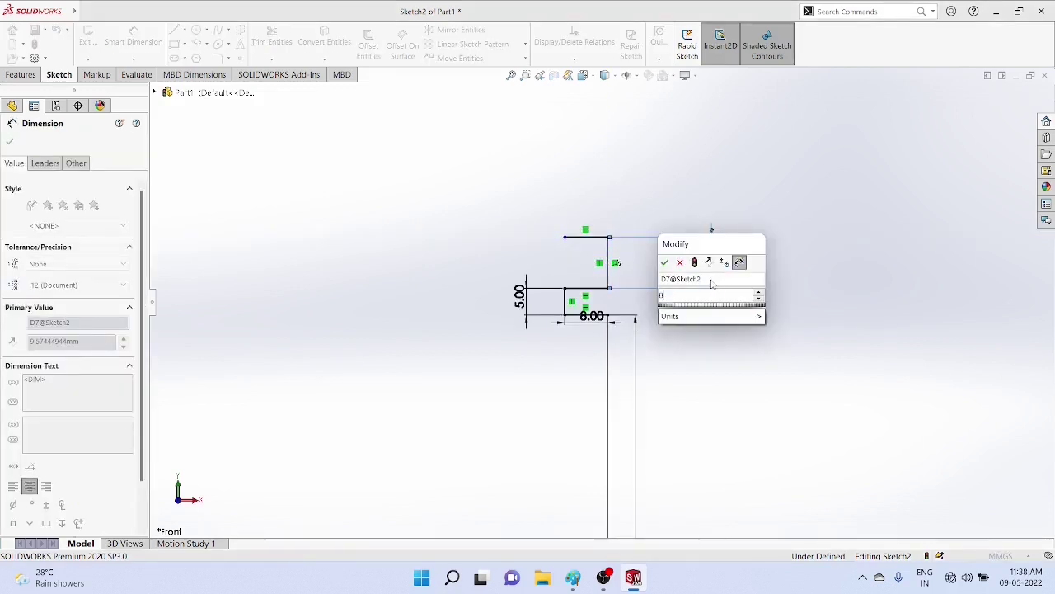
pyautogui.press('Return')
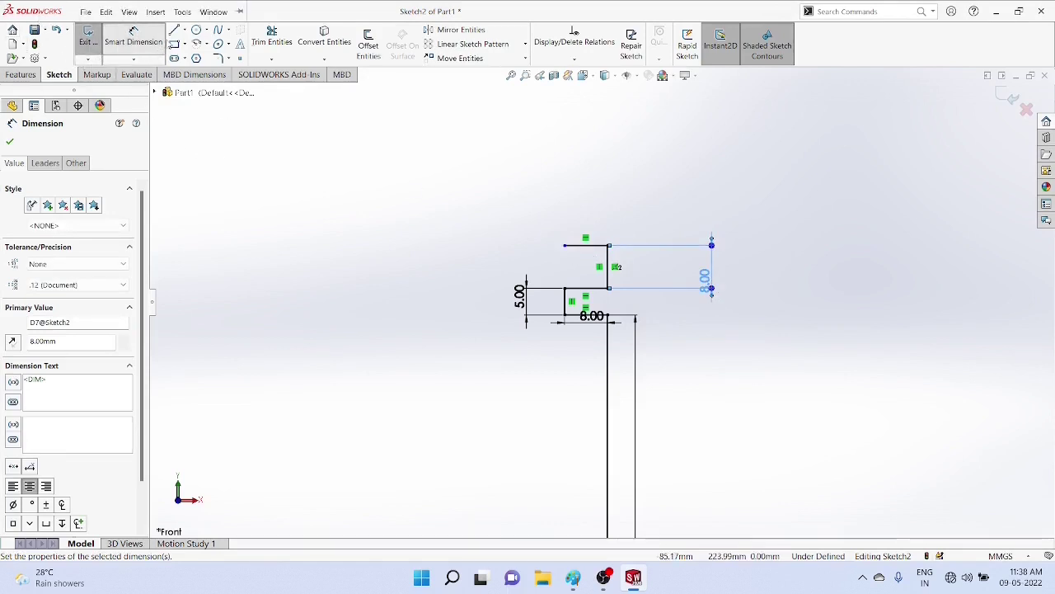
# Step: Add a short vertical line above the upper-left step corner and dimension it 5 mm
pyautogui.click(184, 30)
pyautogui.click(195, 45)
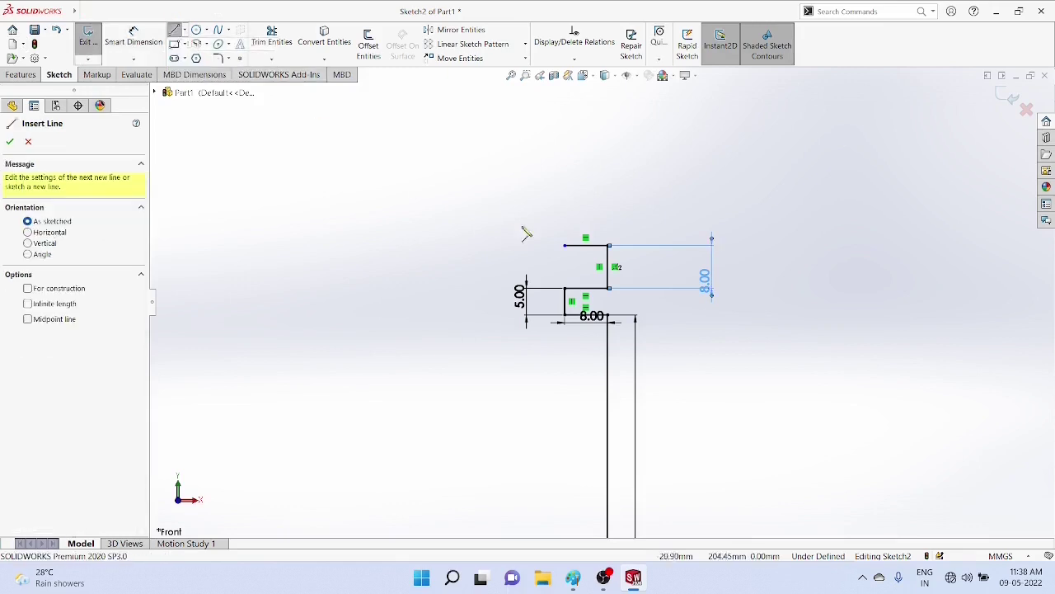
pyautogui.click(565, 245)
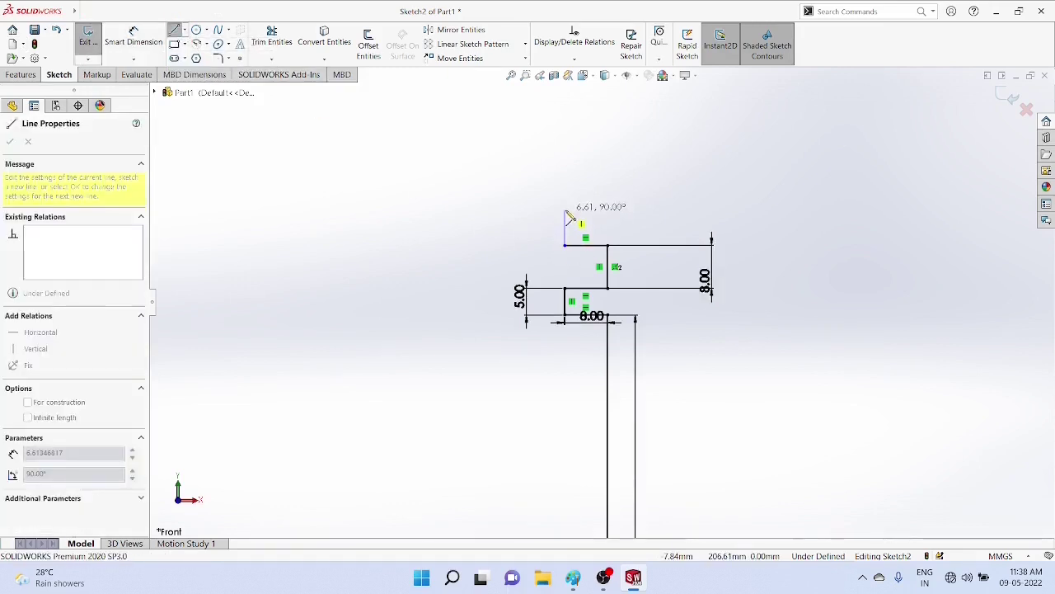
pyautogui.click(565, 210)
pyautogui.rightClick(567, 169)
pyautogui.click(605, 218)
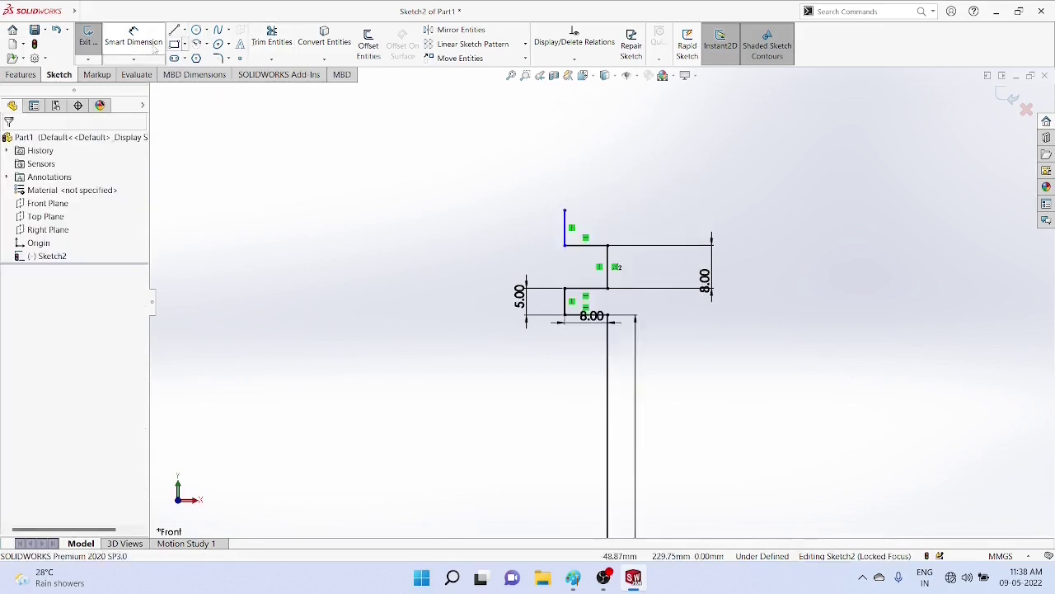
pyautogui.click(134, 63)
pyautogui.click(144, 74)
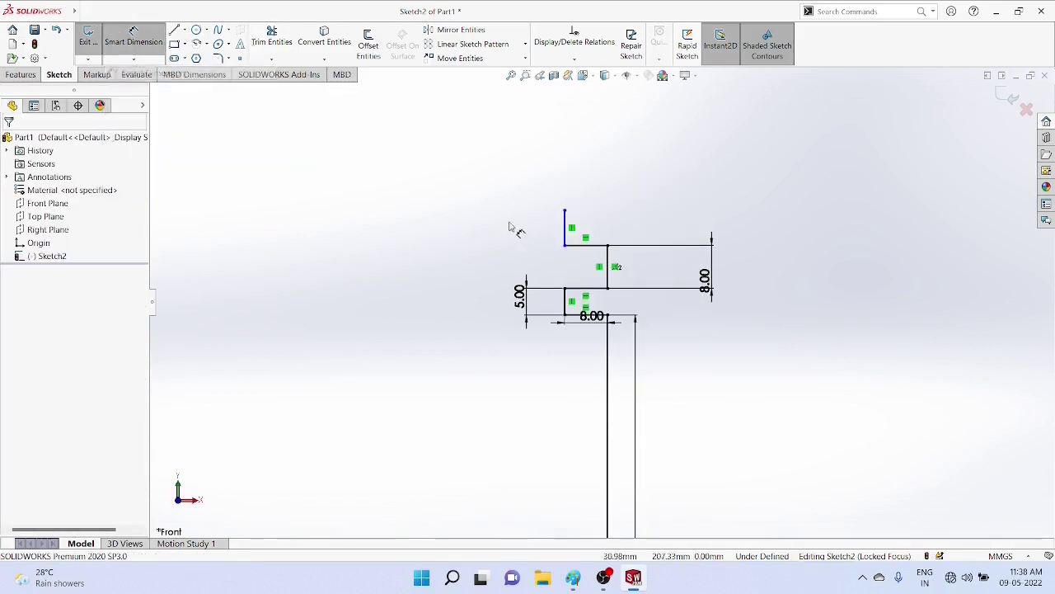
pyautogui.click(566, 237)
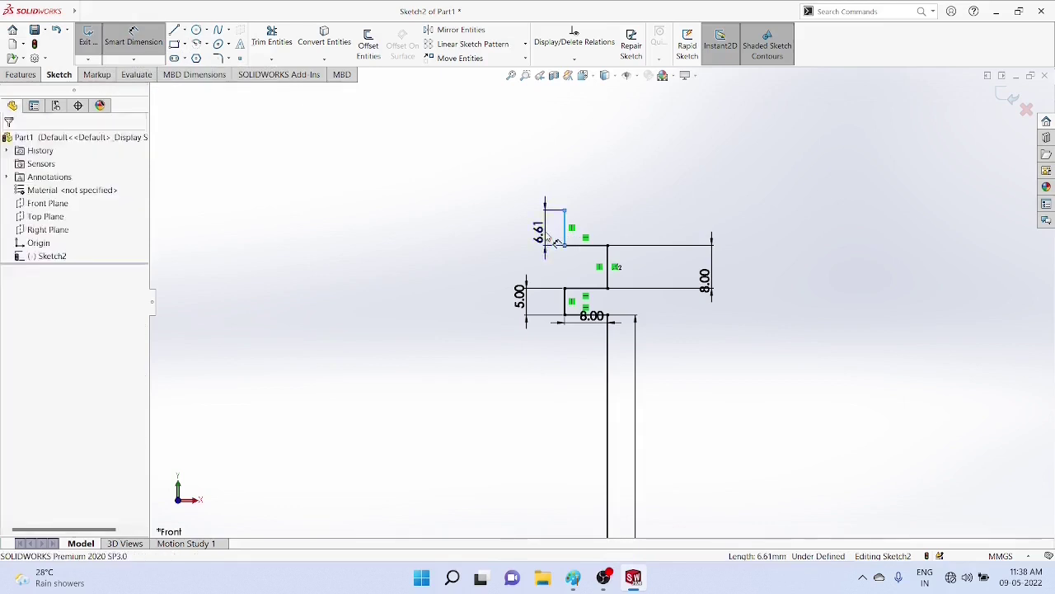
pyautogui.click(545, 234)
pyautogui.write('5')
pyautogui.press('Return')
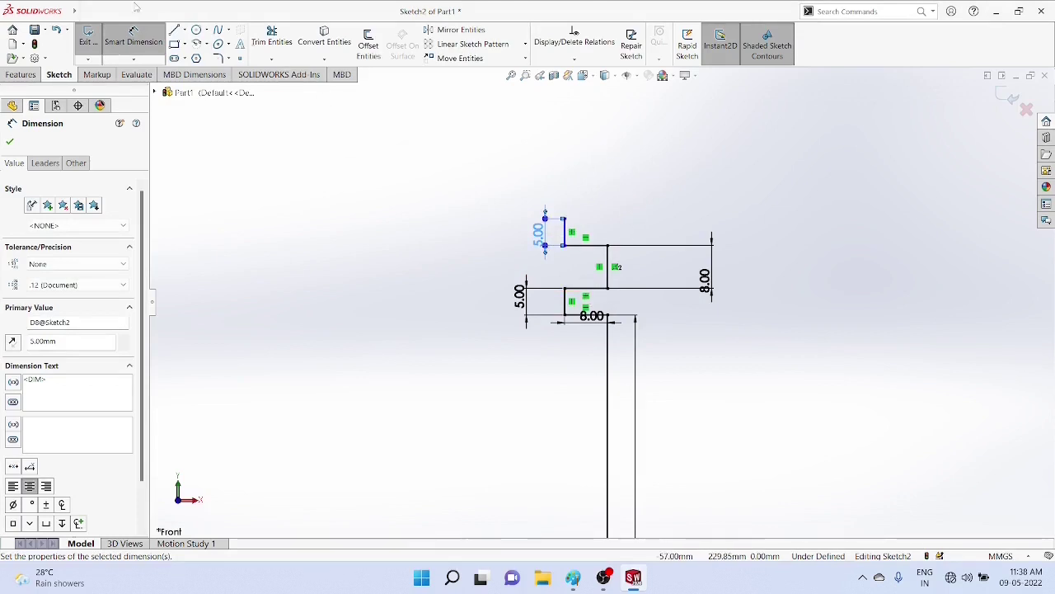
# Step: Draw a horizontal segment and a riser up to the 100 mm top edge
pyautogui.click(185, 29)
pyautogui.click(198, 32)
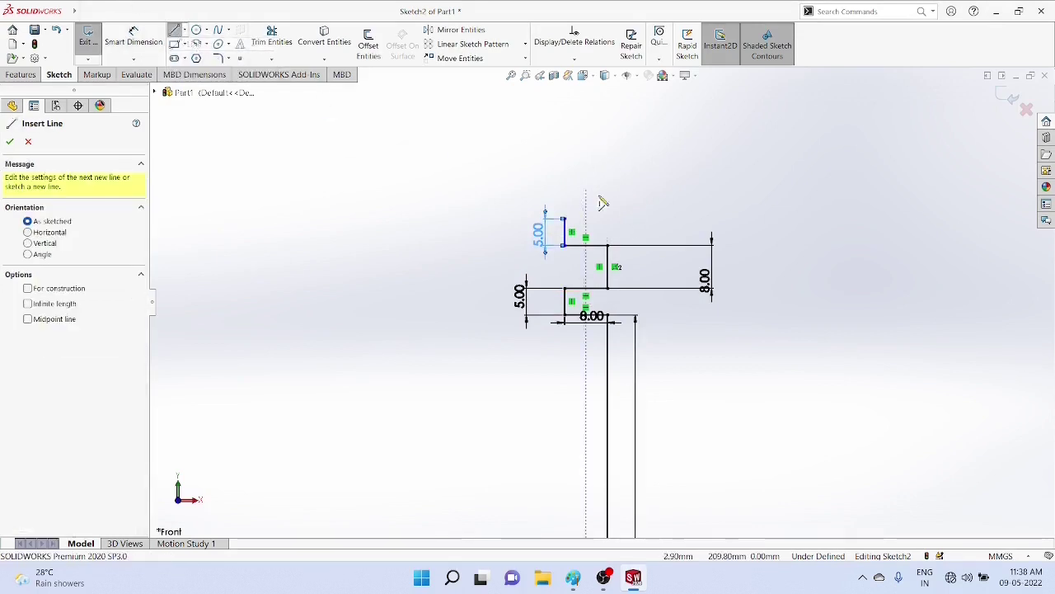
pyautogui.click(565, 220)
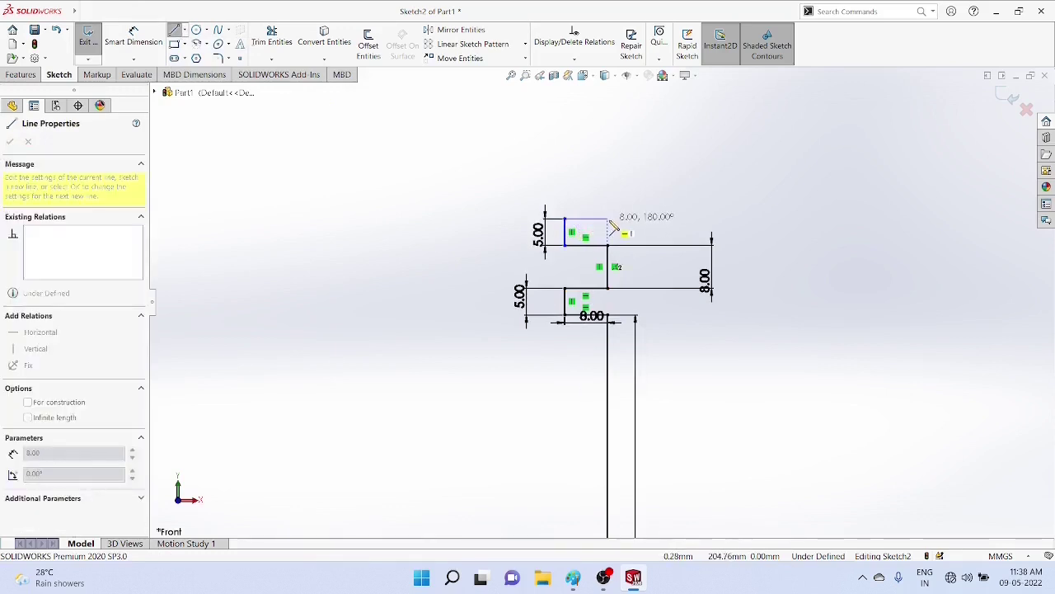
pyautogui.click(607, 219)
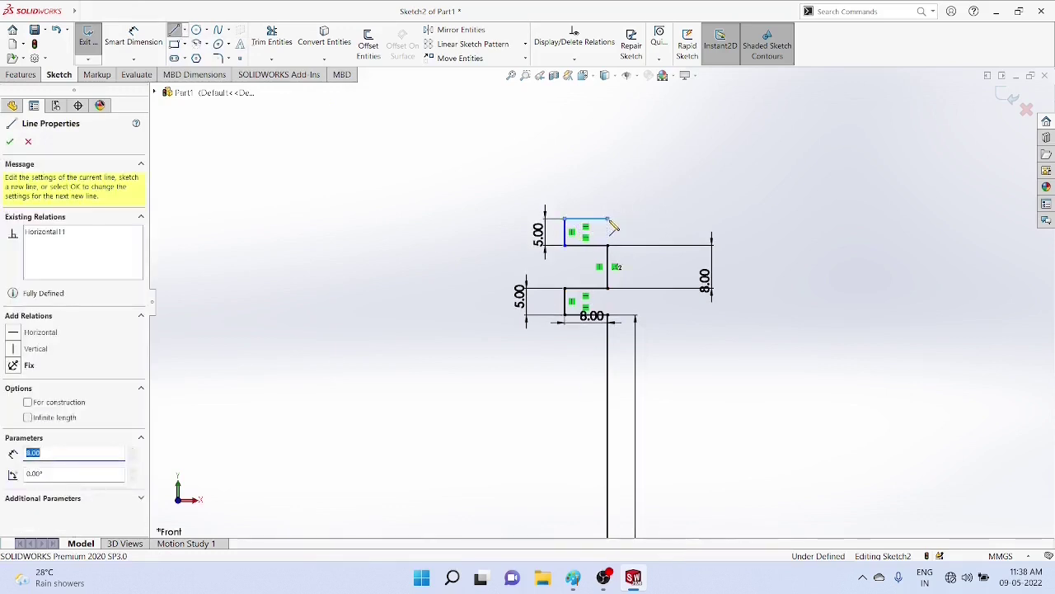
pyautogui.click(615, 175)
pyautogui.rightClick(616, 177)
pyautogui.click(616, 178)
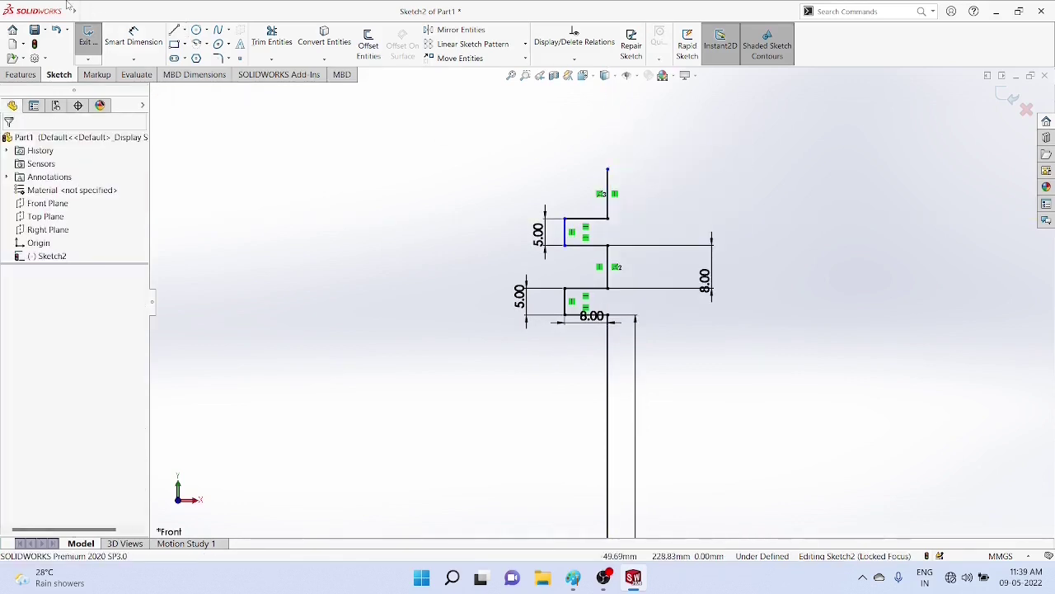
pyautogui.click(82, 9)
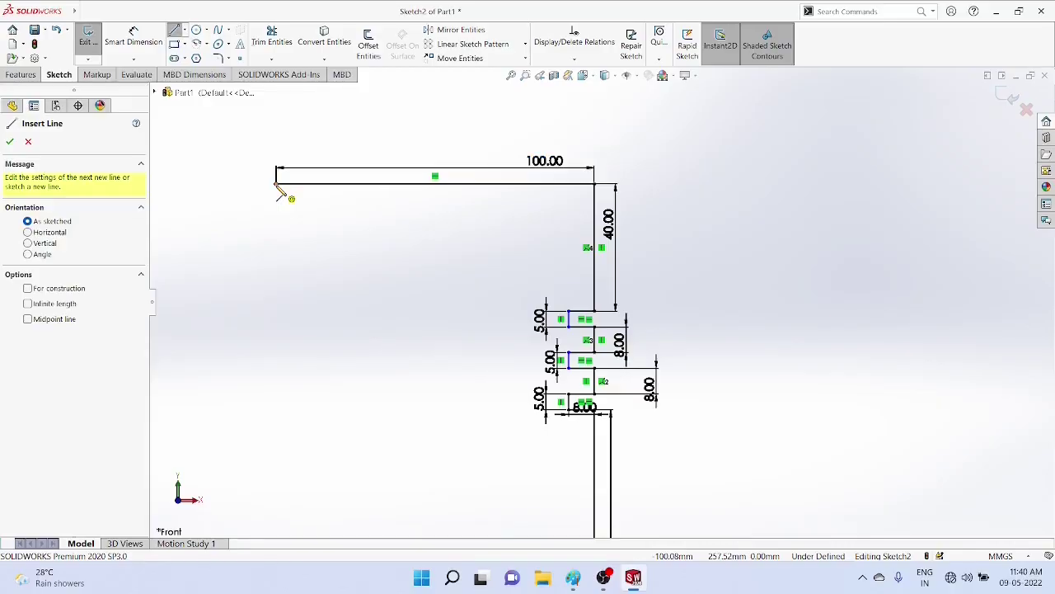
pyautogui.click(277, 185)
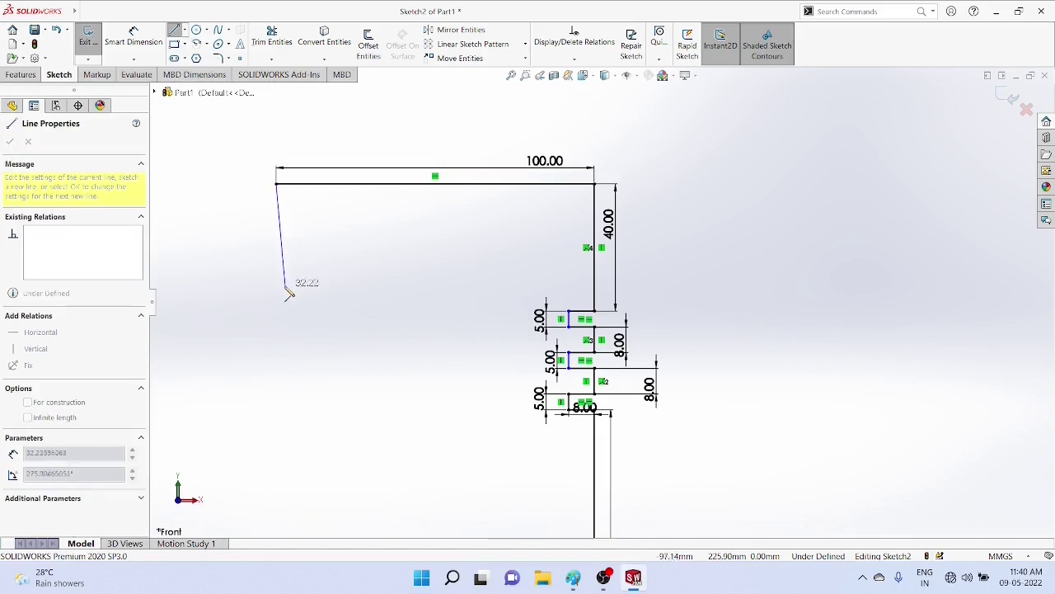
# Step: Draw a vertical line down from the top edge's left end and dimension it 26.50 mm
pyautogui.click(277, 286)
pyautogui.rightClick(279, 244)
pyautogui.click(297, 261)
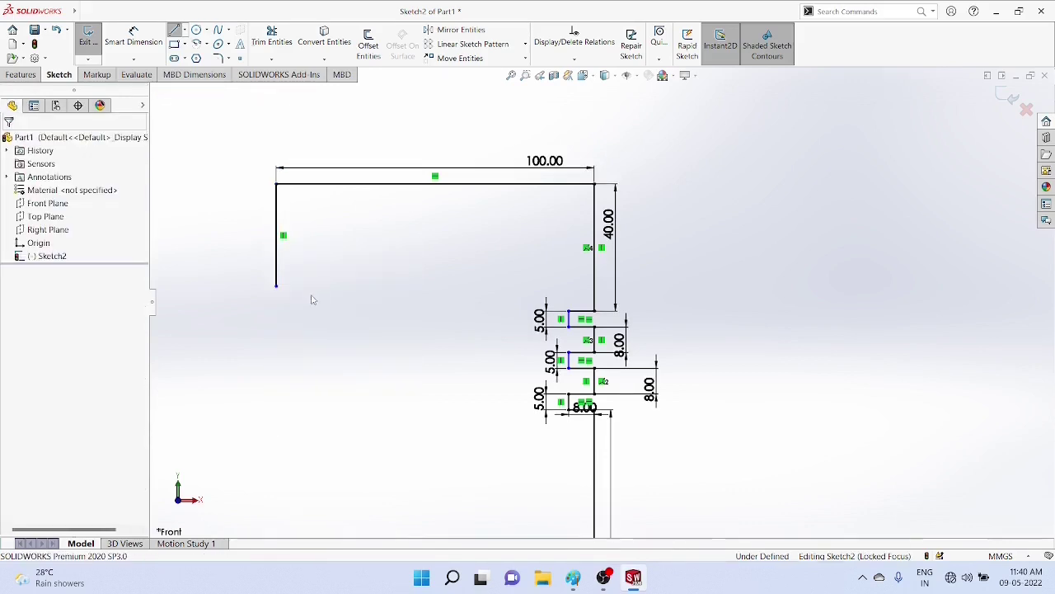
pyautogui.click(133, 59)
pyautogui.click(136, 74)
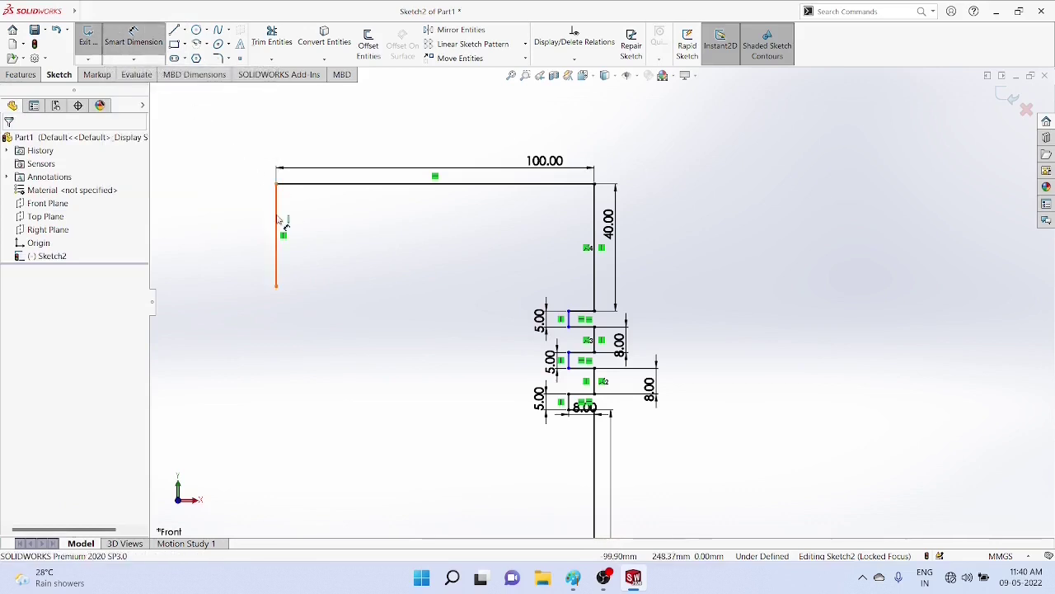
pyautogui.click(277, 226)
pyautogui.click(252, 231)
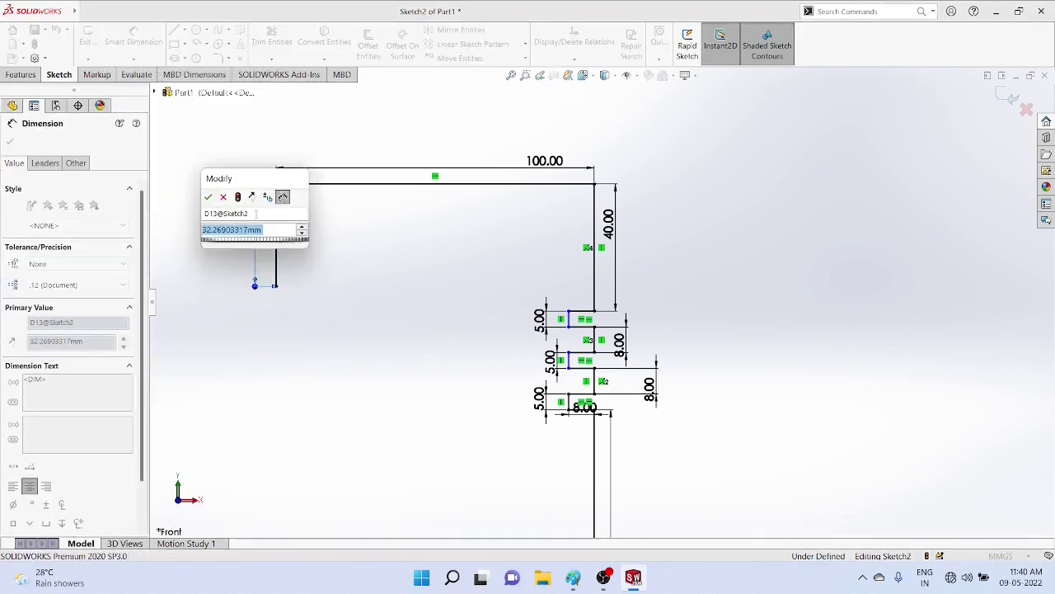
pyautogui.write('26')
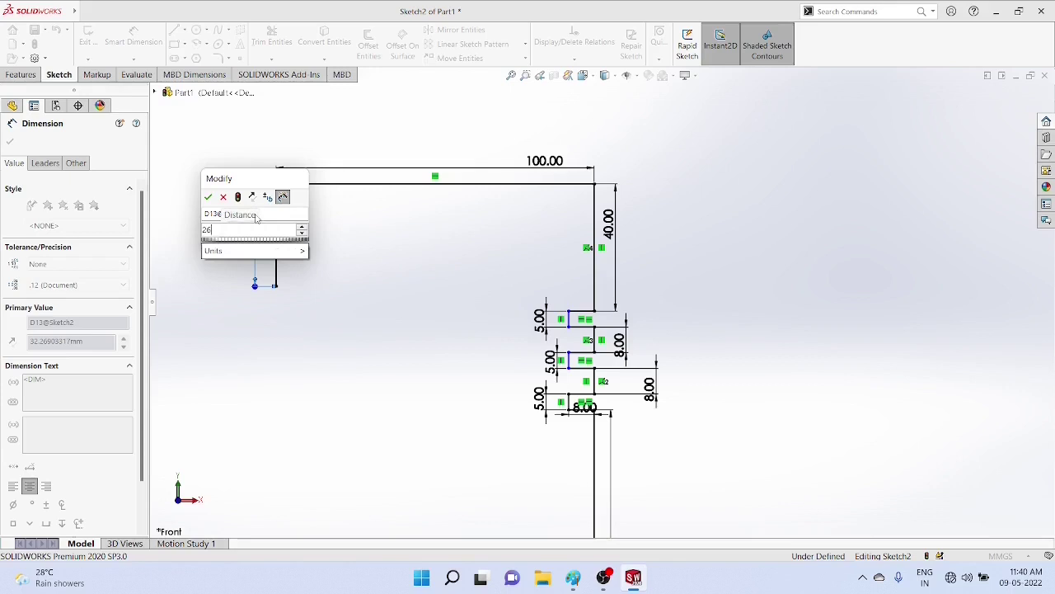
pyautogui.write('0.5')
pyautogui.press('Return')
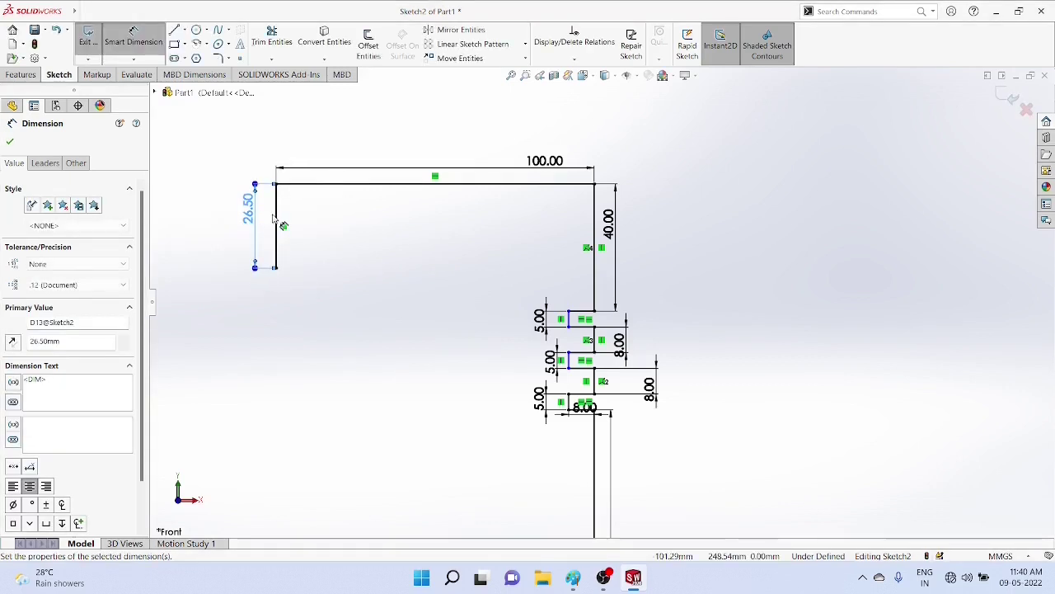
pyautogui.click(185, 31)
pyautogui.click(202, 34)
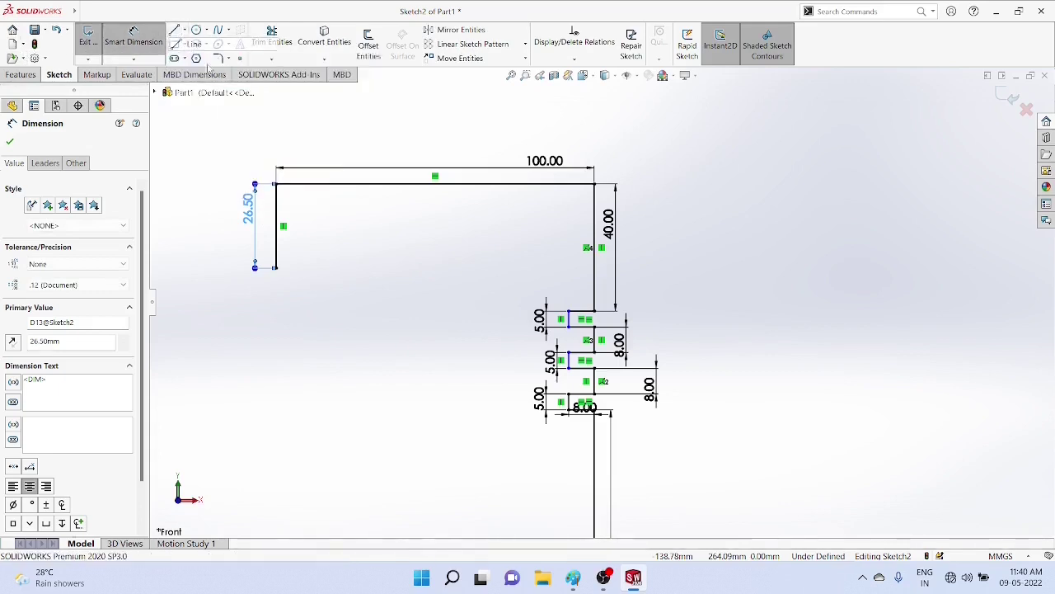
# Step: Continue the profile downward and dimension the short lower vertical line to 15 mm
pyautogui.click(278, 270)
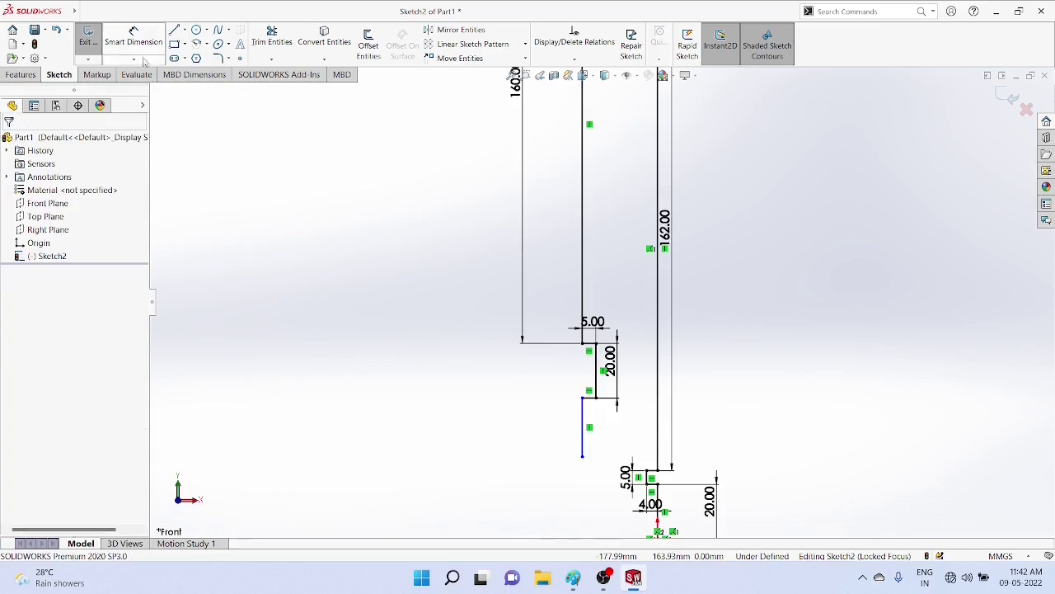
pyautogui.click(133, 59)
pyautogui.click(147, 75)
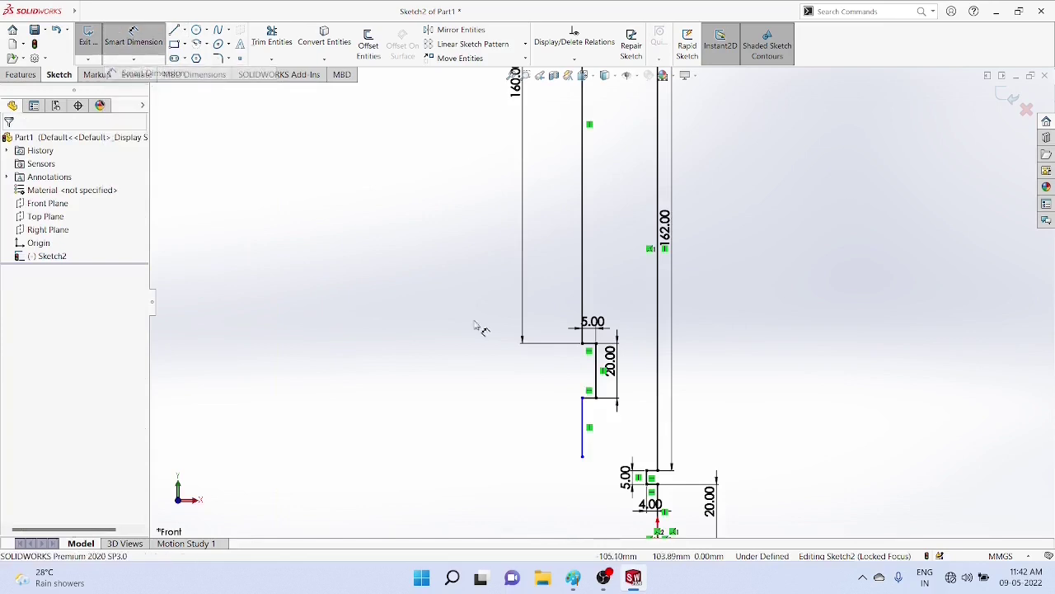
pyautogui.click(585, 422)
pyautogui.click(565, 412)
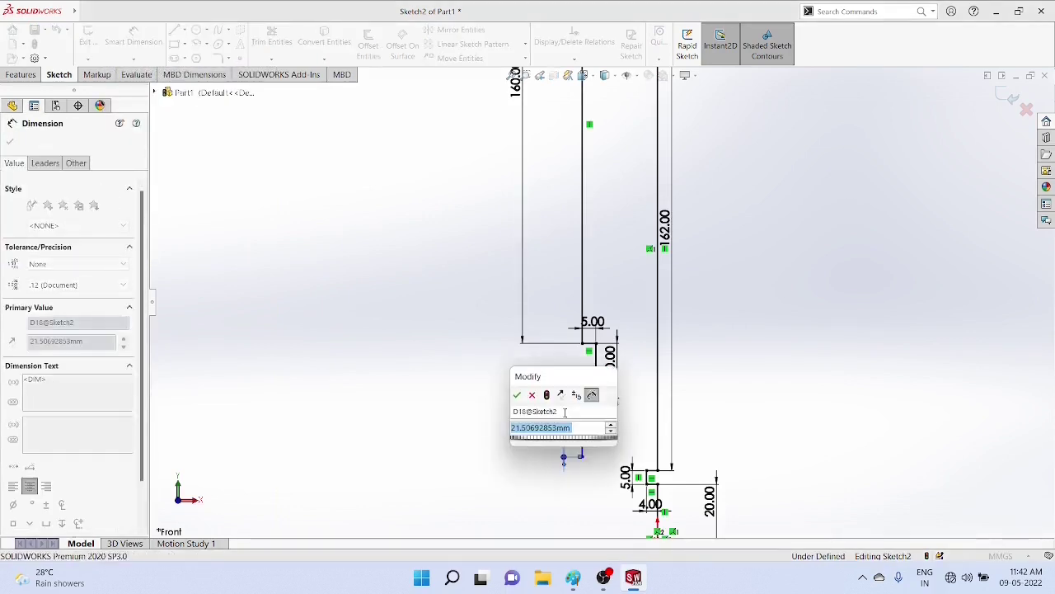
pyautogui.write('15')
pyautogui.press('Return')
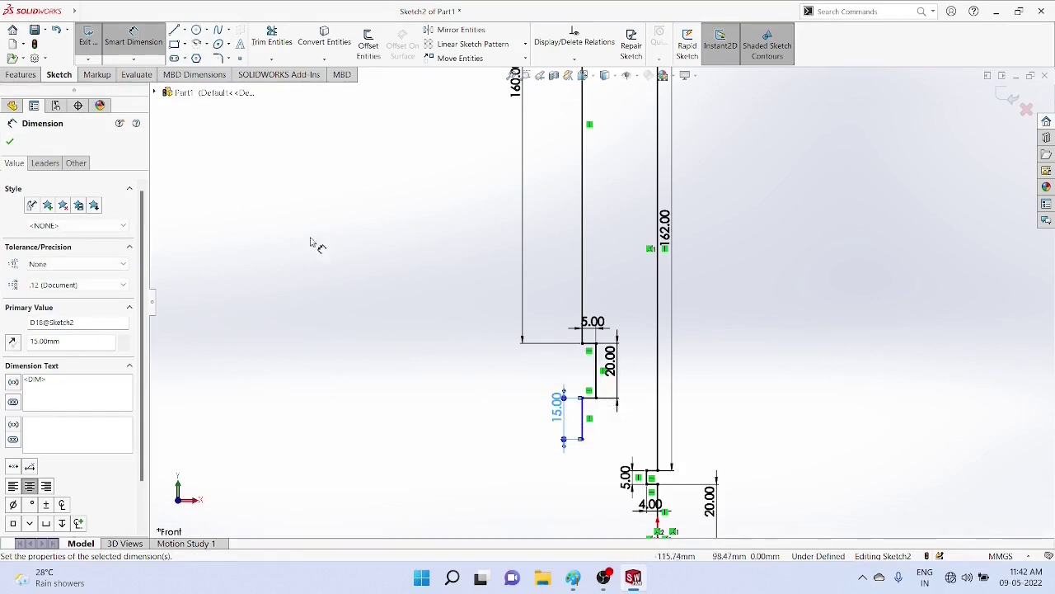
# Step: Draw a horizontal line from the 15.00 edge's lower end and dimension it 11.50 mm
pyautogui.click(184, 30)
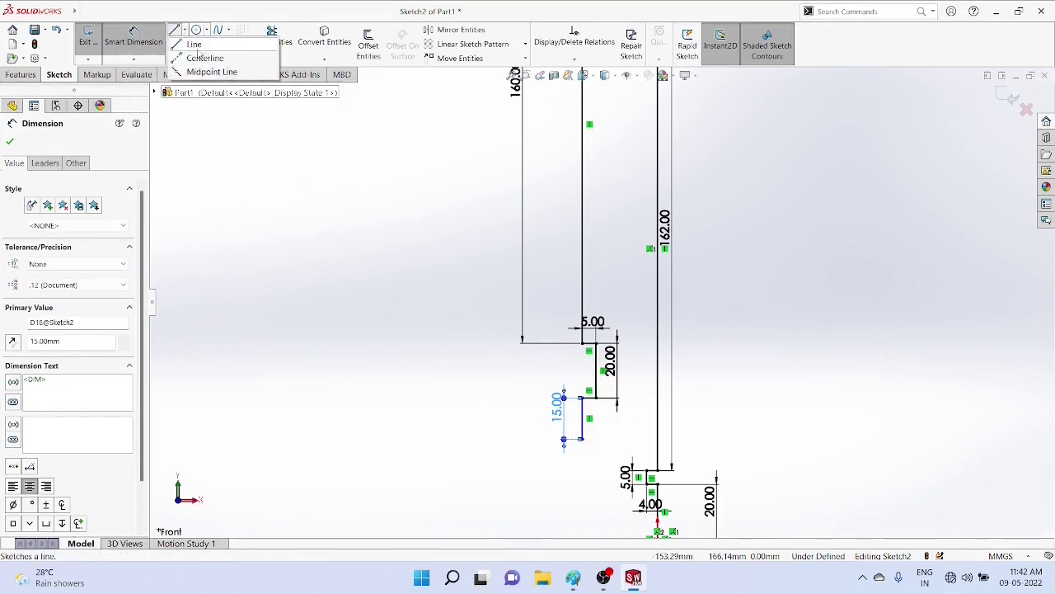
pyautogui.click(202, 40)
pyautogui.click(582, 439)
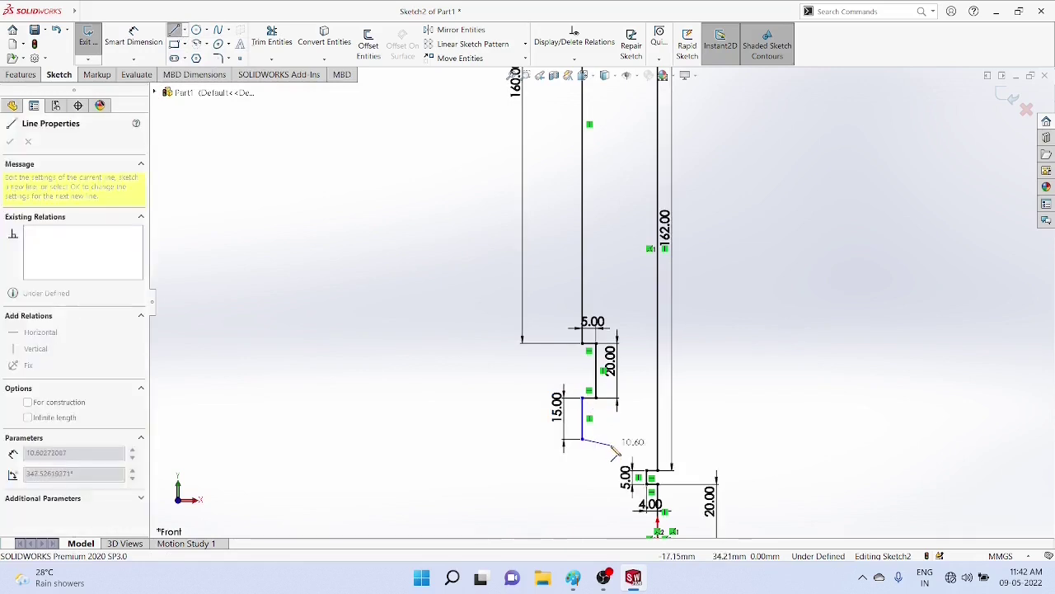
pyautogui.click(614, 448)
pyautogui.rightClick(614, 448)
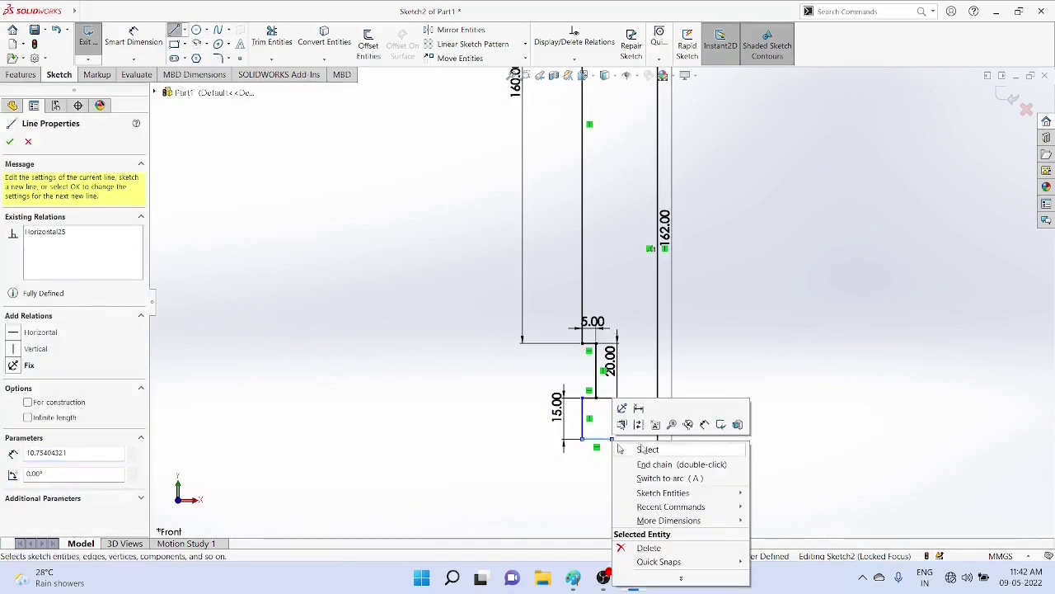
pyautogui.click(641, 448)
pyautogui.click(134, 59)
pyautogui.click(145, 71)
pyautogui.click(610, 443)
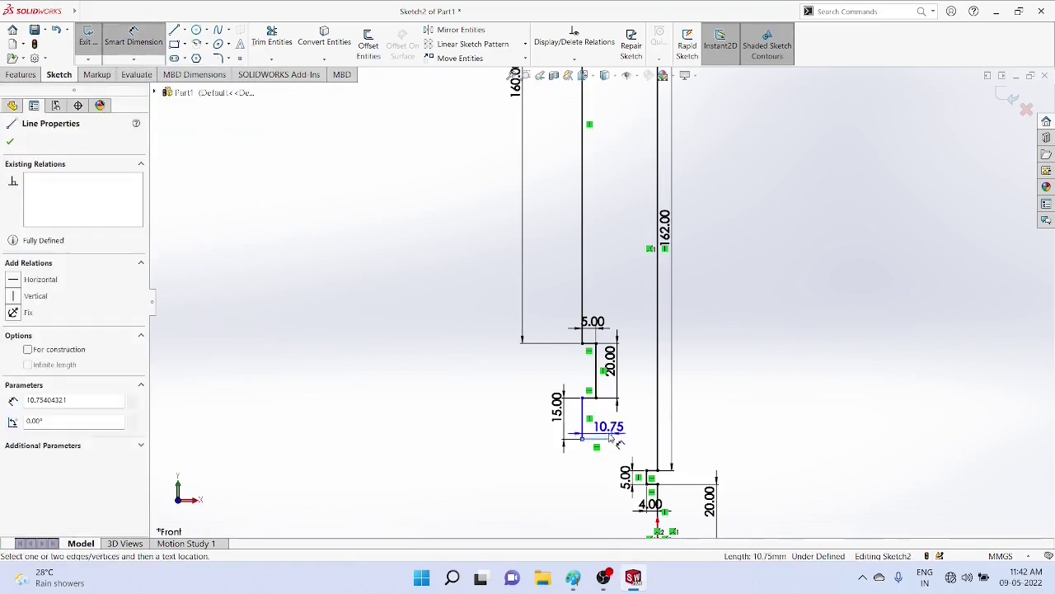
pyautogui.click(609, 429)
pyautogui.write('11.5')
pyautogui.press('Return')
# Step: Zoom in and out to review the stepped piston profile
pyautogui.scroll(-2, 787, 449)
pyautogui.scroll(-2, 788, 450)
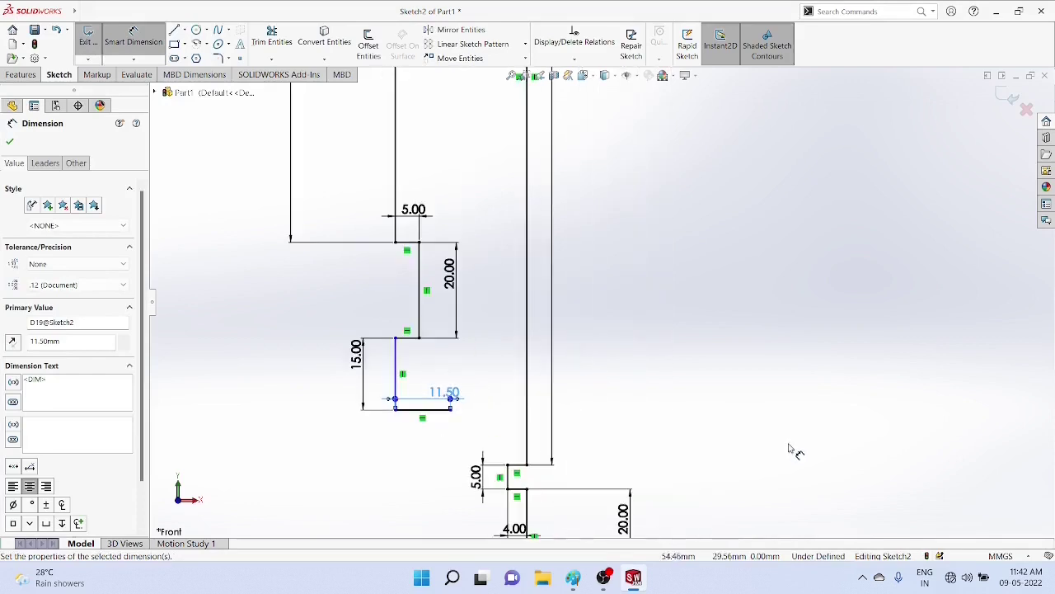
pyautogui.scroll(-1, 652, 453)
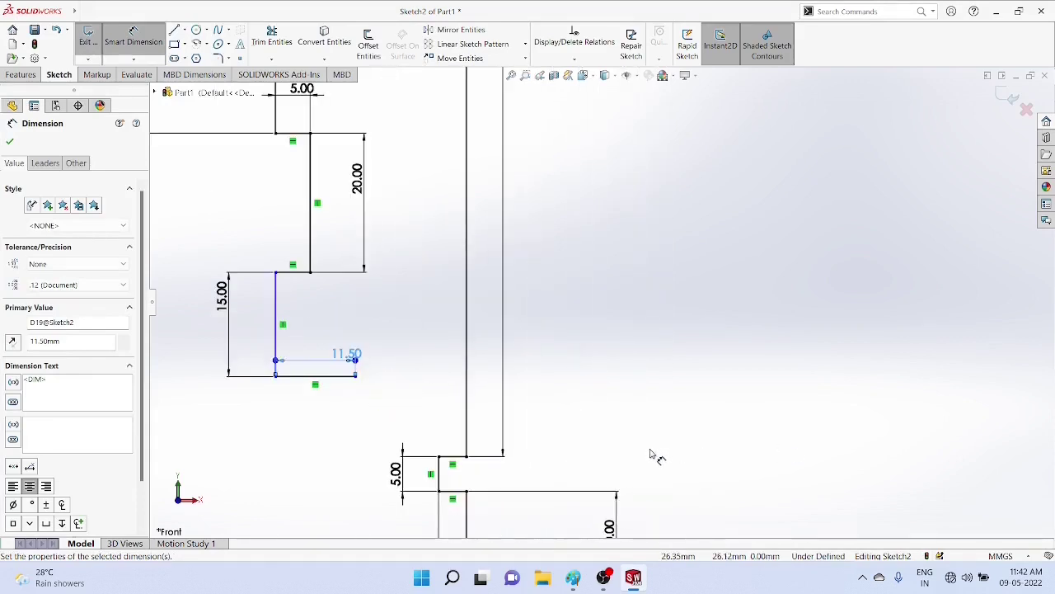
pyautogui.scroll(1, 652, 454)
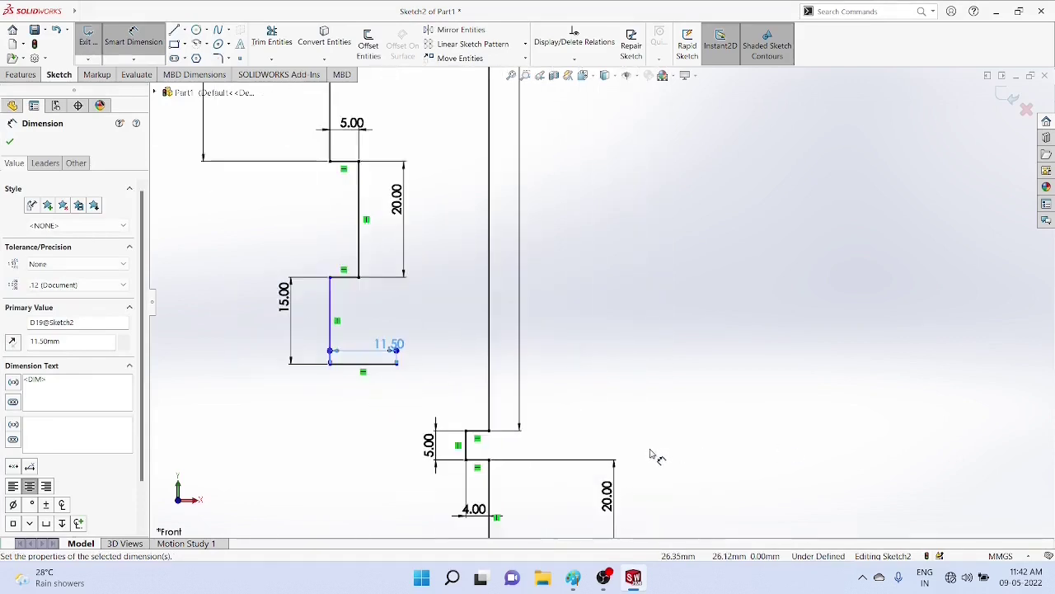
pyautogui.scroll(1, 652, 454)
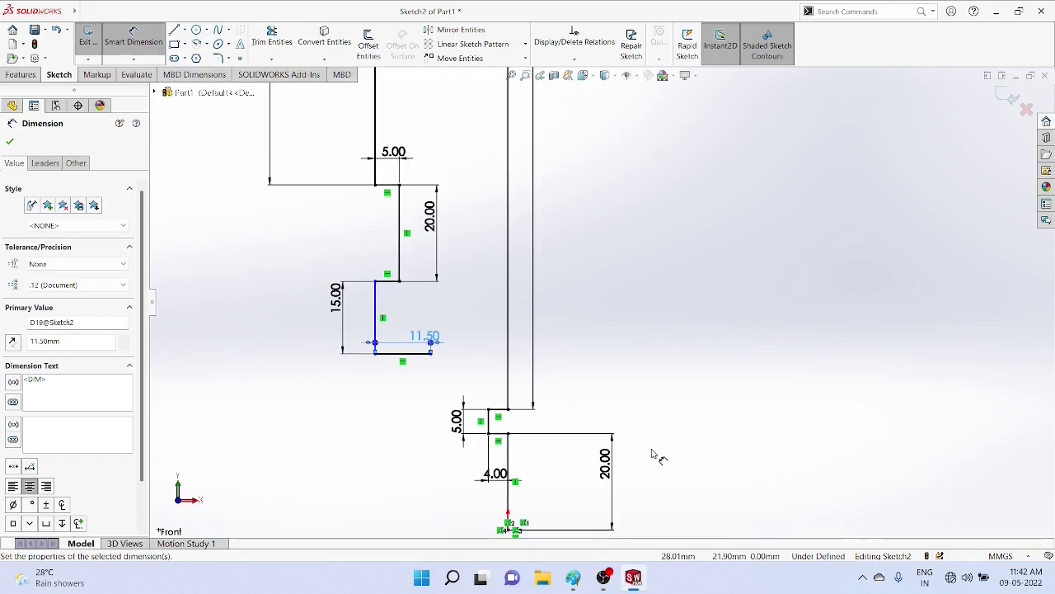
pyautogui.scroll(-1, 659, 458)
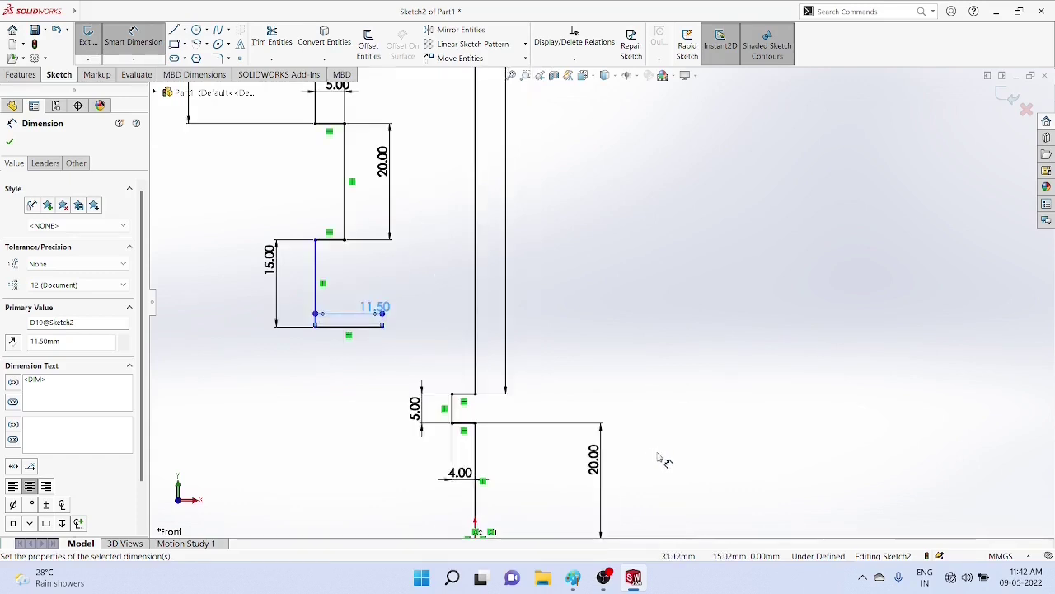
pyautogui.scroll(2, 660, 459)
pyautogui.scroll(1, 665, 460)
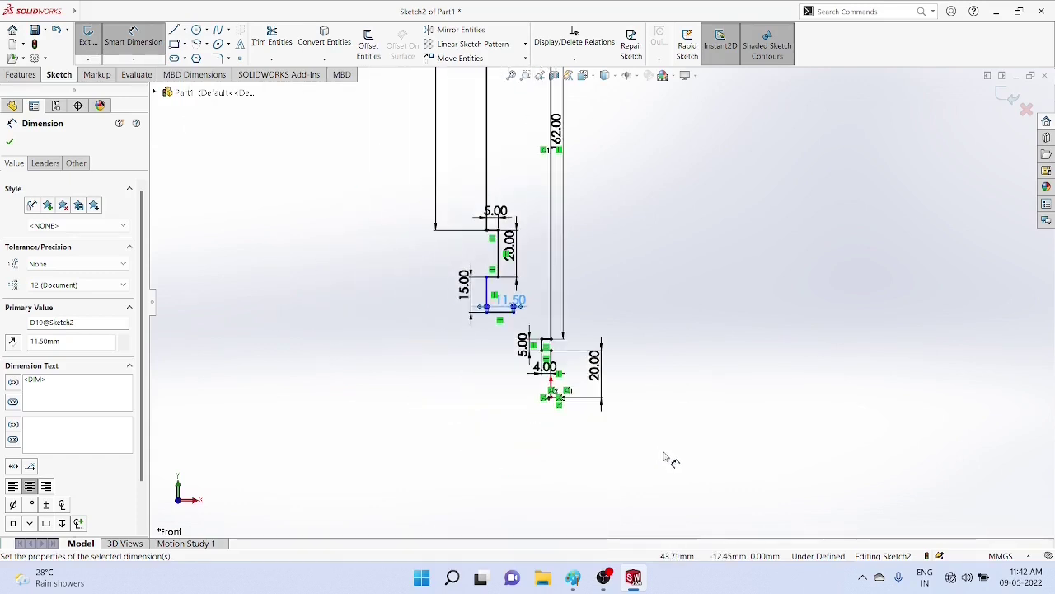
pyautogui.scroll(-1, 665, 459)
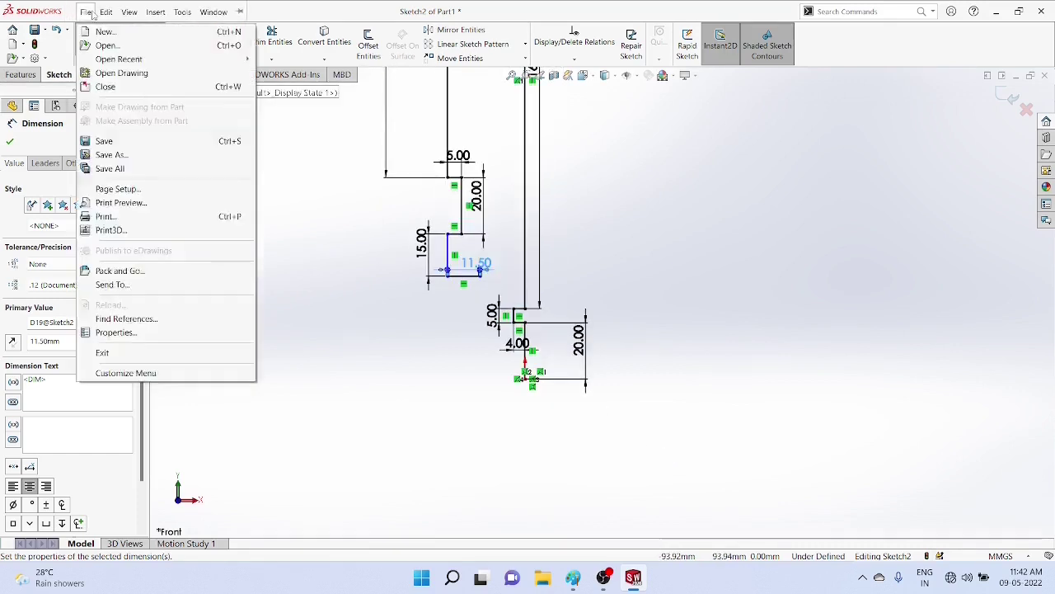
# Step: Draw a 36.50 mm vertical line down and a 16.00 mm horizontal line closing the profile
pyautogui.click(185, 30)
pyautogui.click(199, 38)
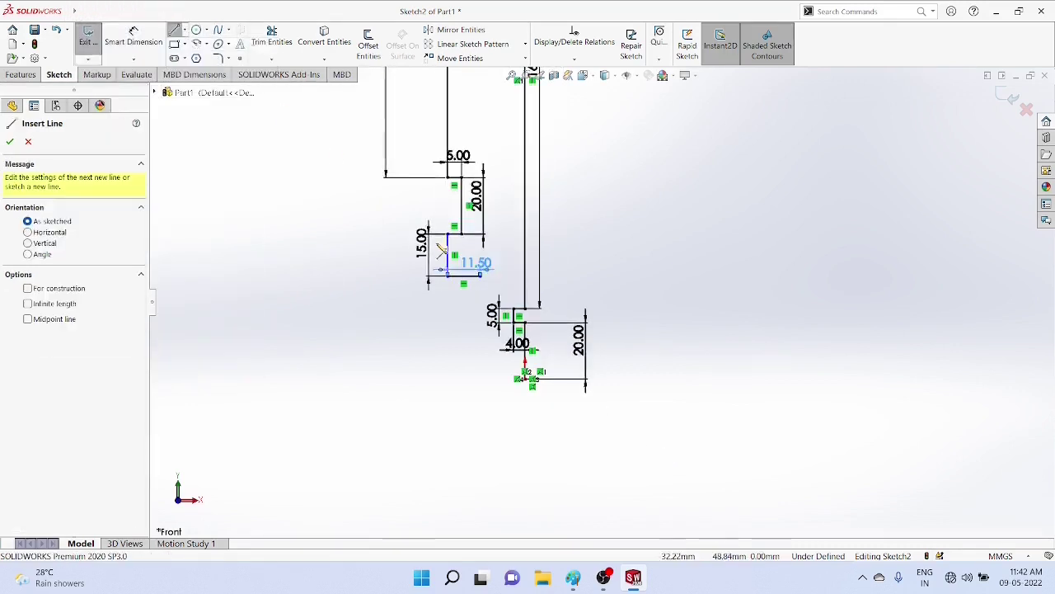
pyautogui.click(481, 276)
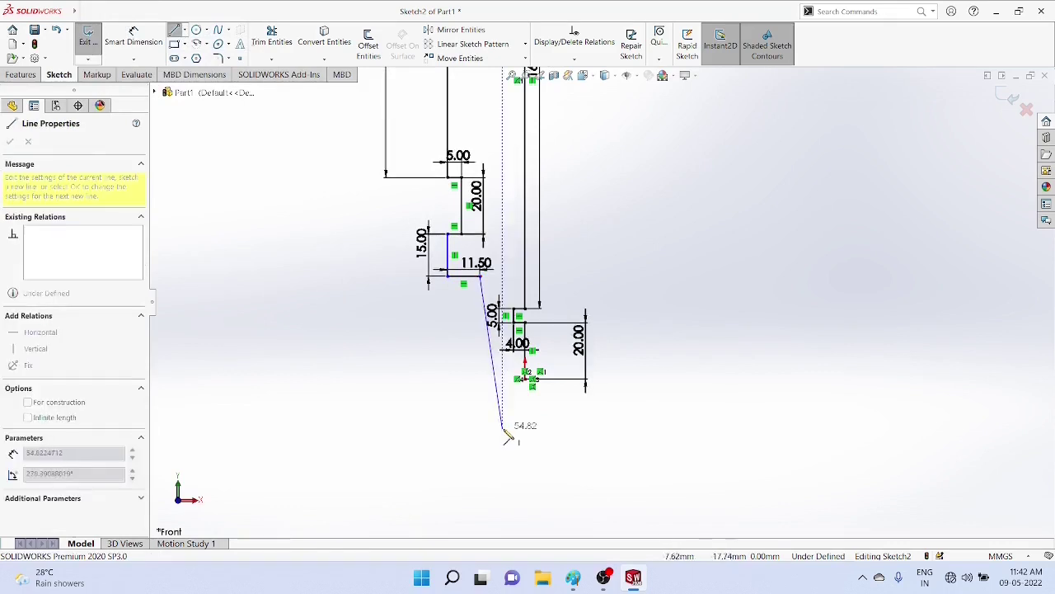
pyautogui.click(484, 384)
pyautogui.click(527, 380)
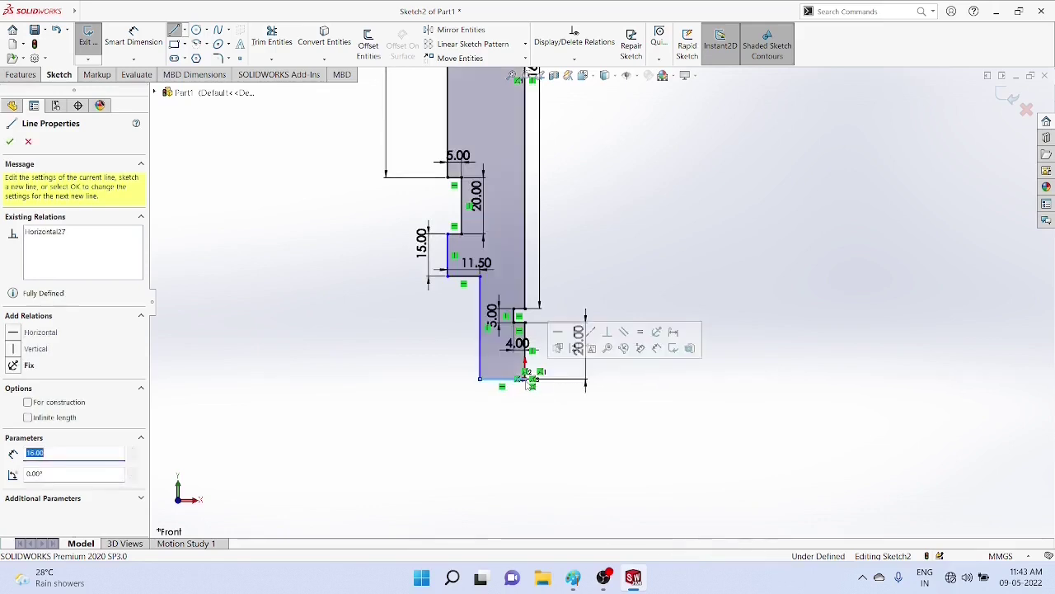
# Step: Review the closed profile and end line drawing
pyautogui.scroll(2, 817, 297)
pyautogui.scroll(-2, 820, 296)
pyautogui.scroll(3, 545, 277)
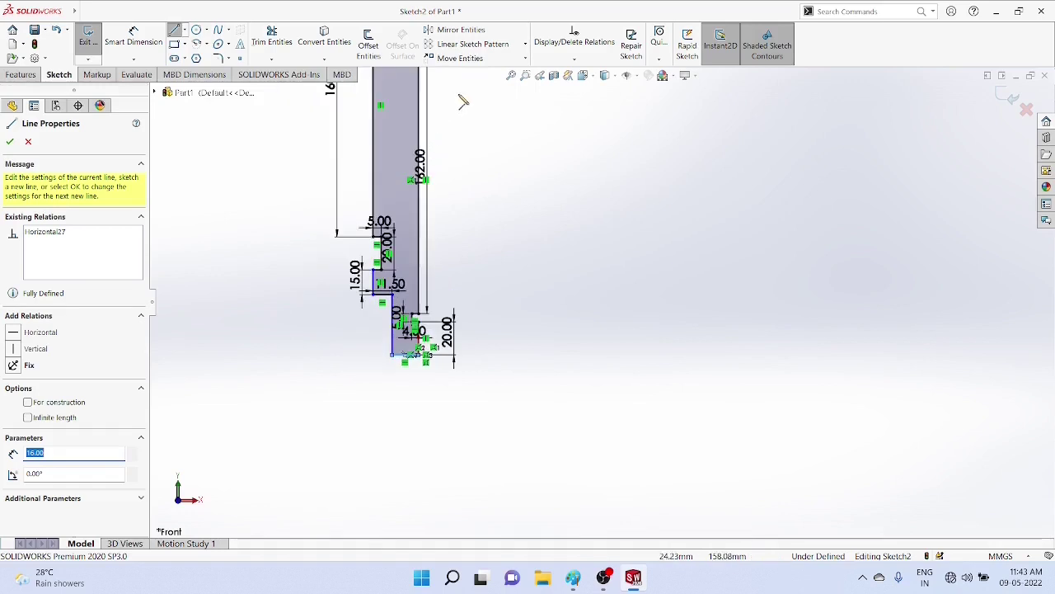
pyautogui.scroll(-3, 487, 124)
pyautogui.scroll(5, 478, 140)
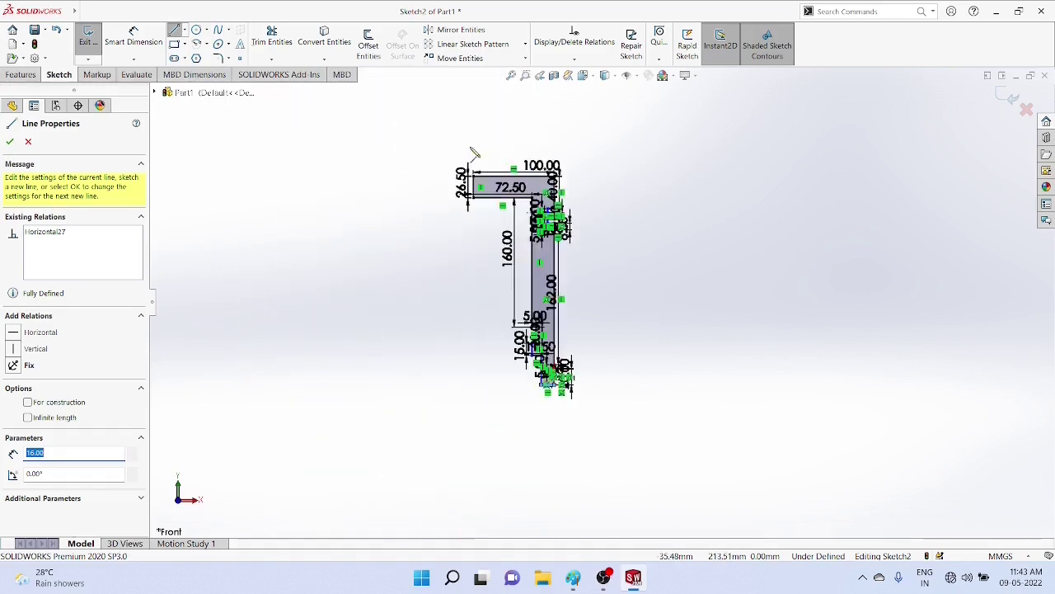
pyautogui.scroll(-2, 480, 156)
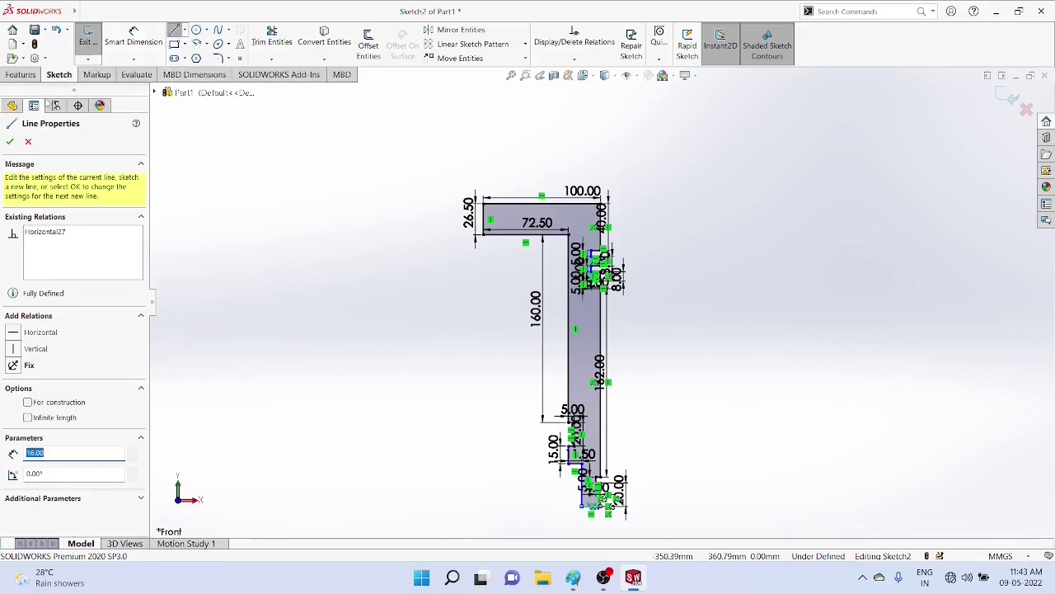
pyautogui.click(10, 142)
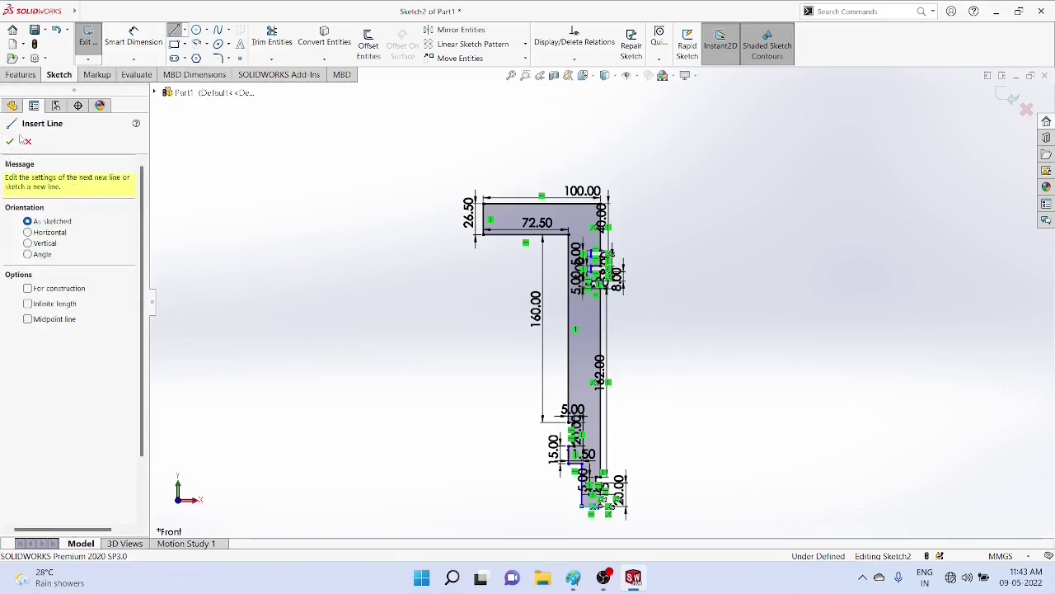
pyautogui.click(10, 142)
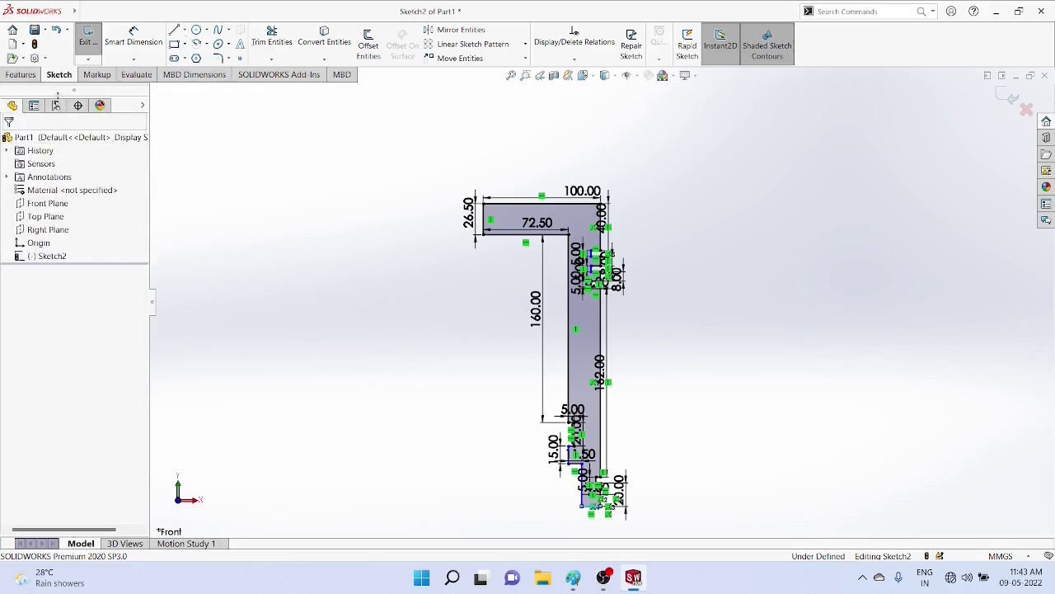
# Step: Draw a vertical centreline down the profile's left edge
pyautogui.click(185, 30)
pyautogui.click(203, 53)
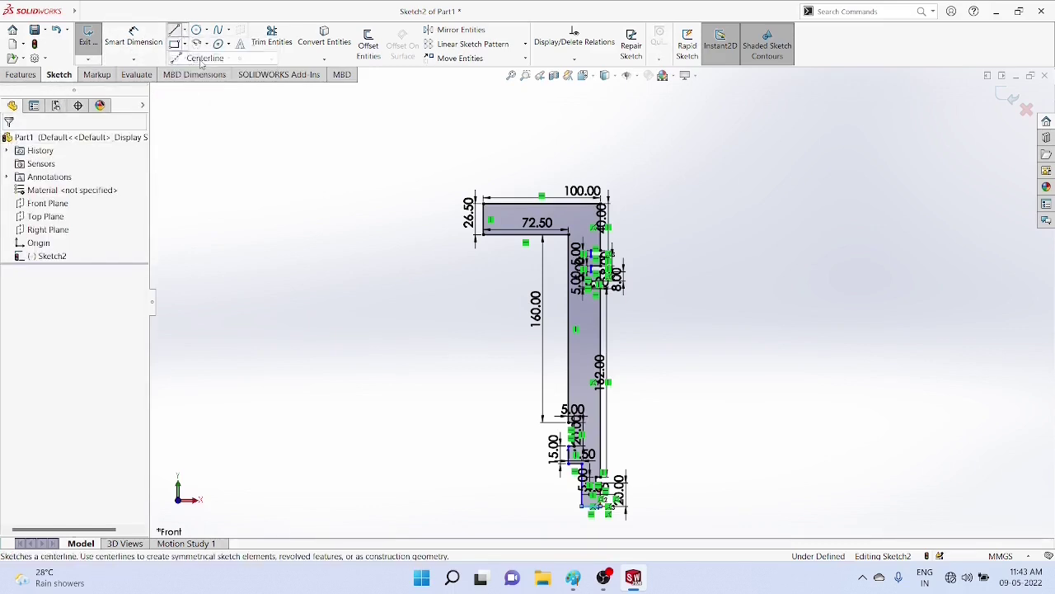
pyautogui.click(485, 217)
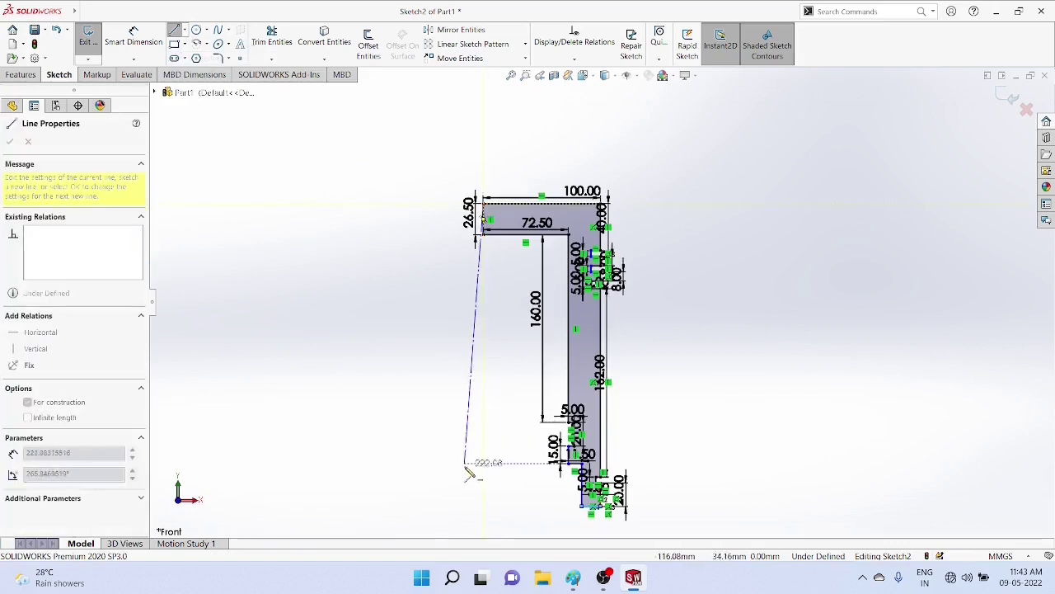
pyautogui.click(484, 517)
pyautogui.rightClick(484, 517)
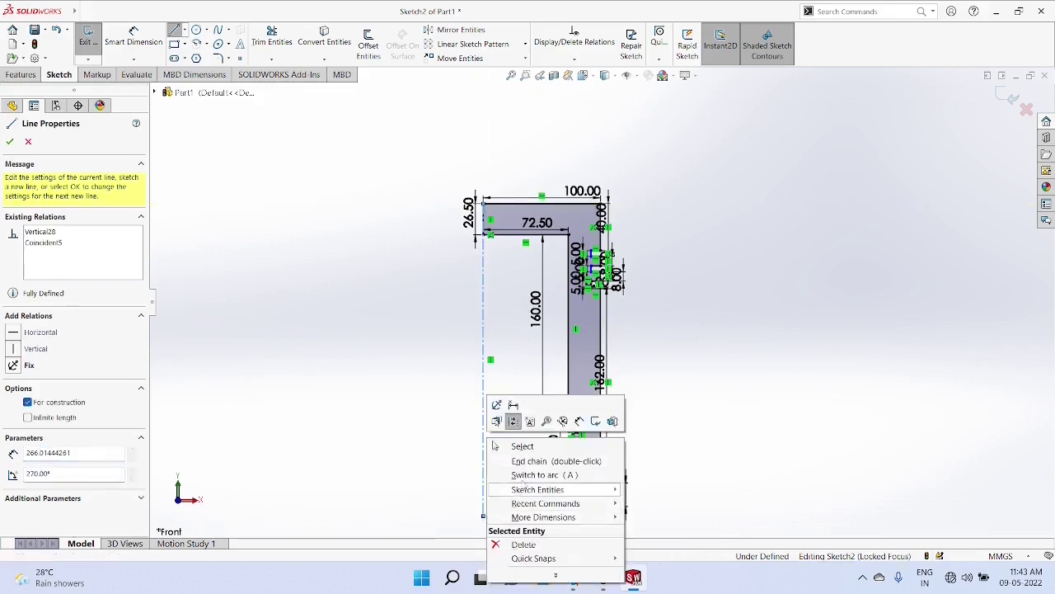
pyautogui.click(528, 448)
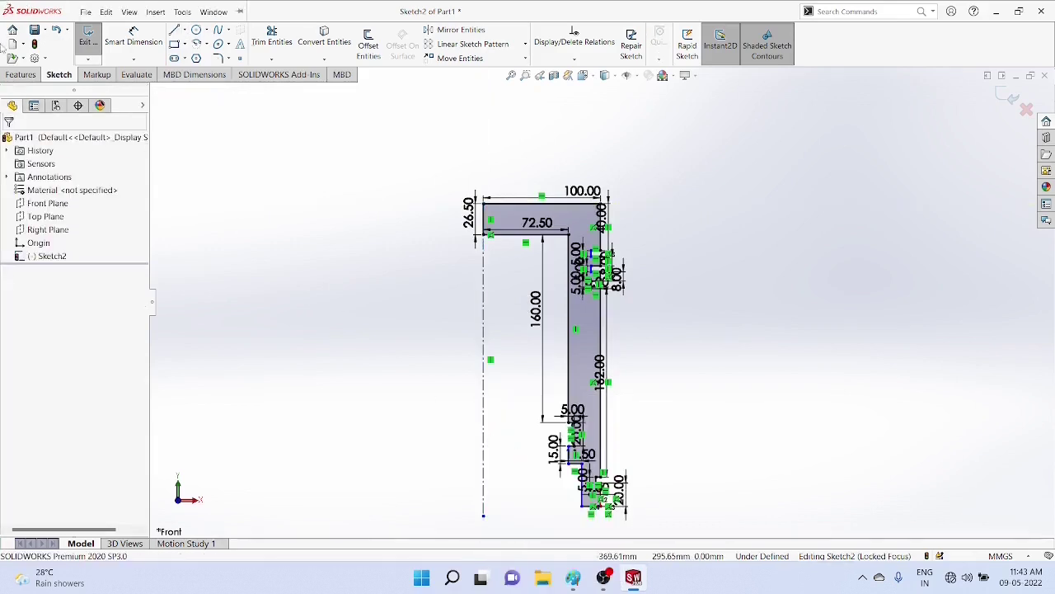
# Step: Revolve the profile 360° about the centreline into a solid piston
pyautogui.click(21, 75)
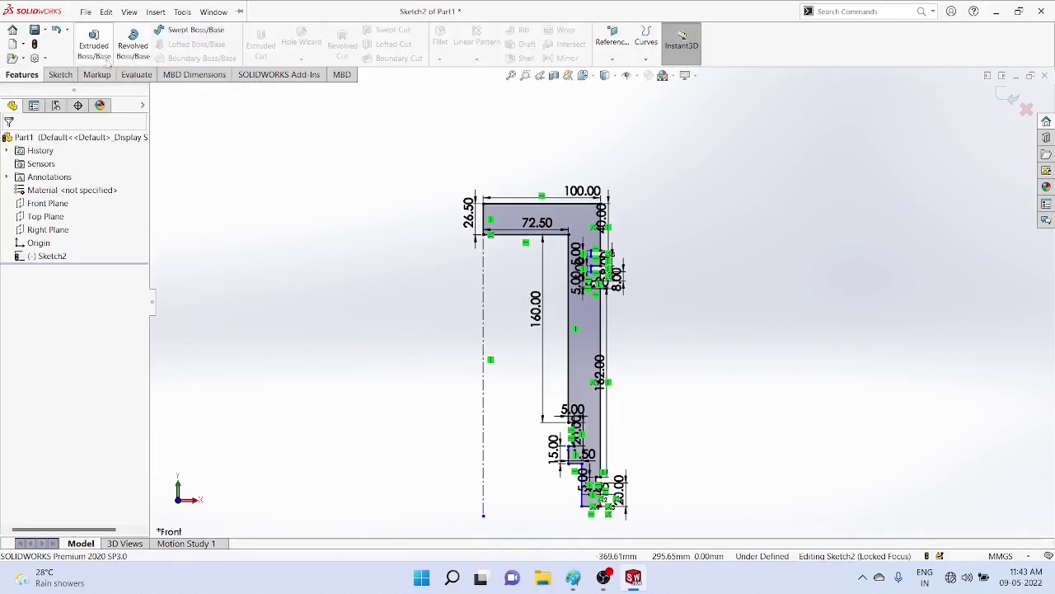
pyautogui.click(133, 45)
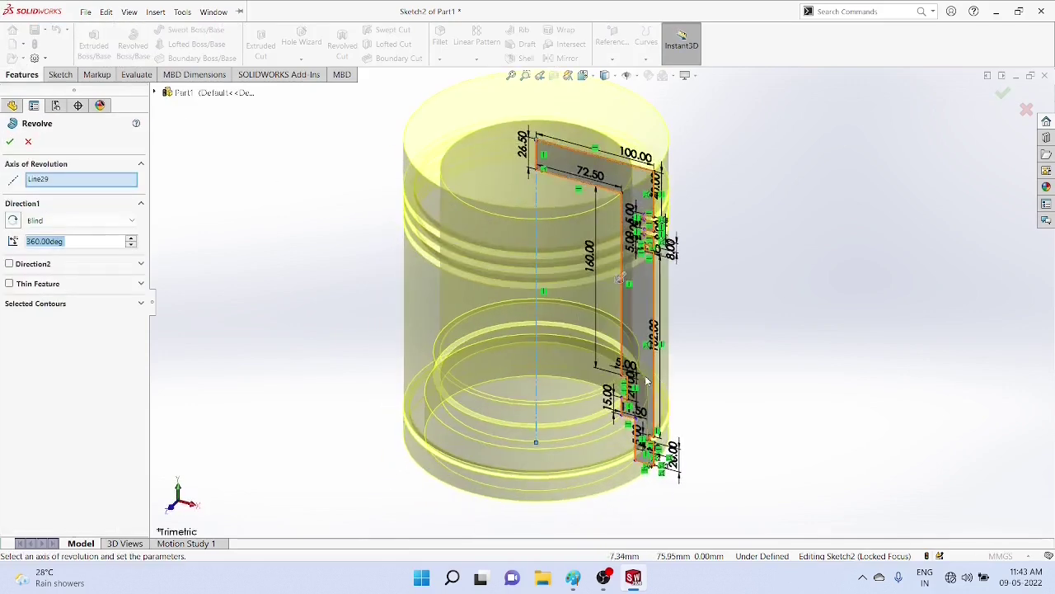
pyautogui.hotkey('alt', 't')
pyautogui.press('Escape')
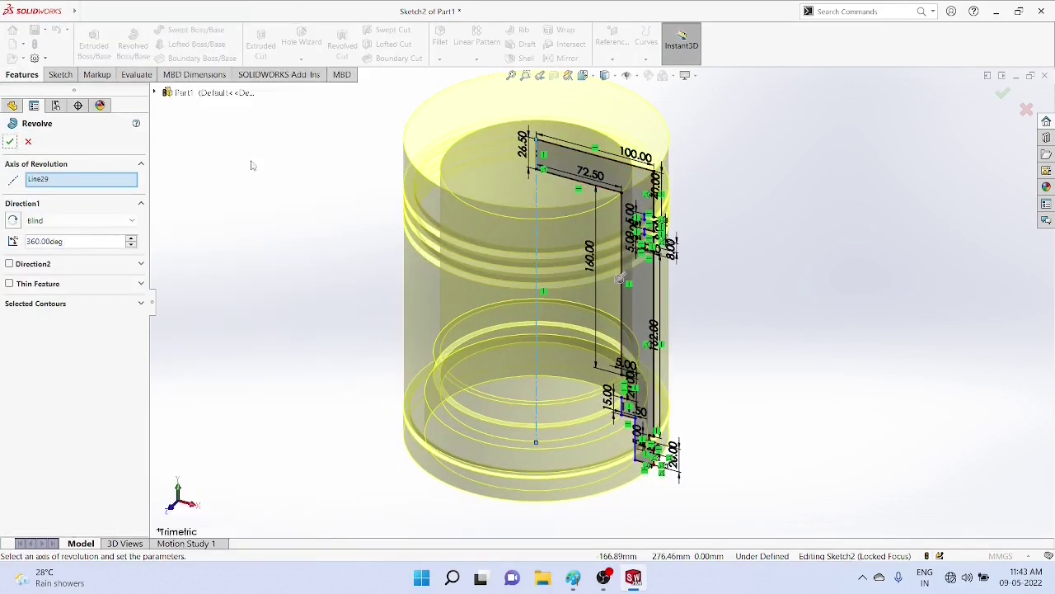
pyautogui.click(9, 142)
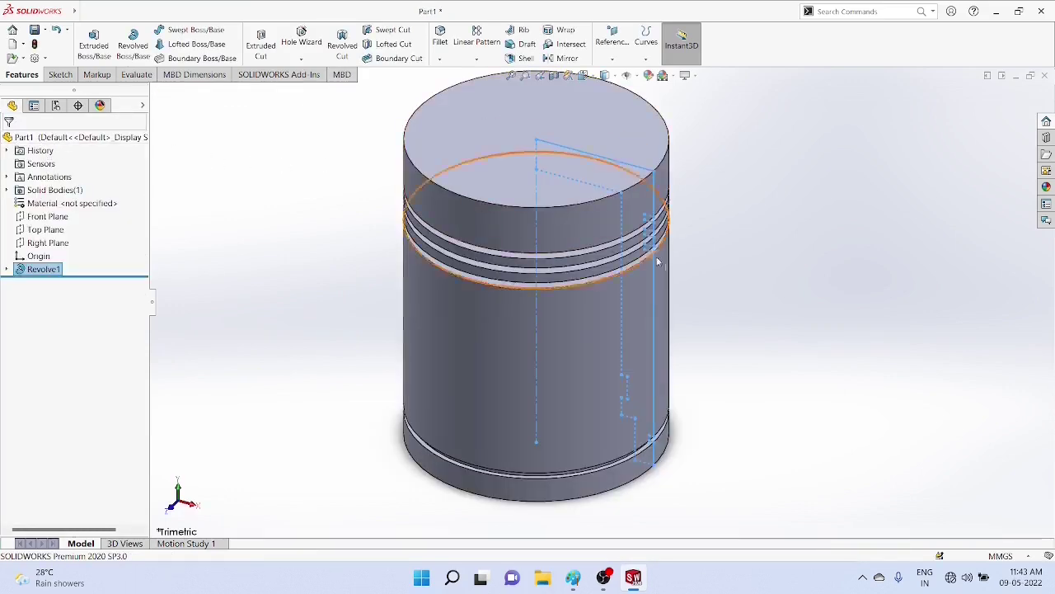
# Step: Orbit the revolved piston, then select the Right Plane in the feature tree
pyautogui.moveTo(770, 281); pyautogui.dragTo(770, 254, button='middle')
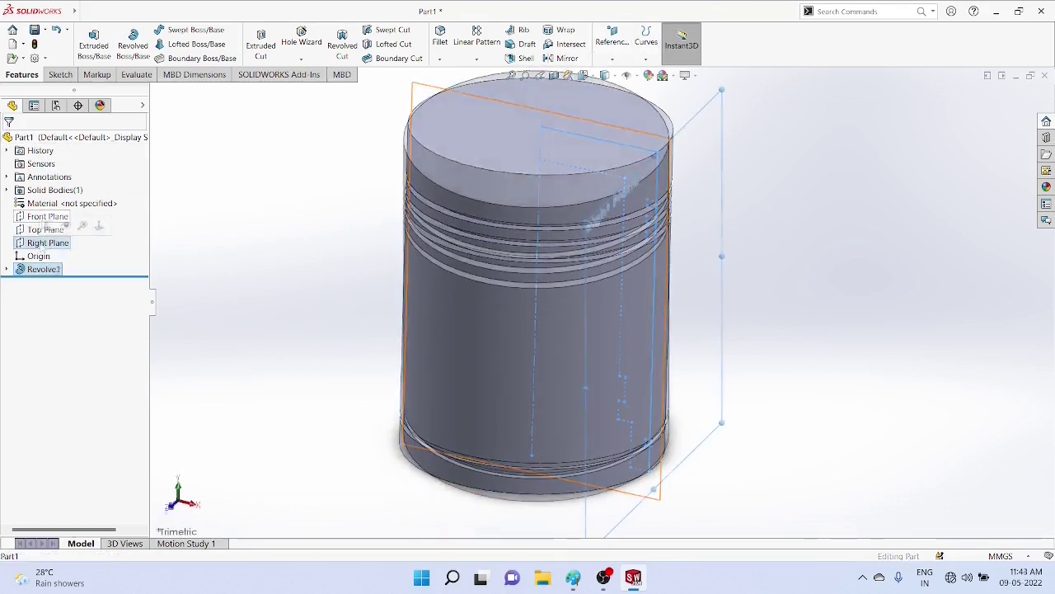
pyautogui.click(45, 242)
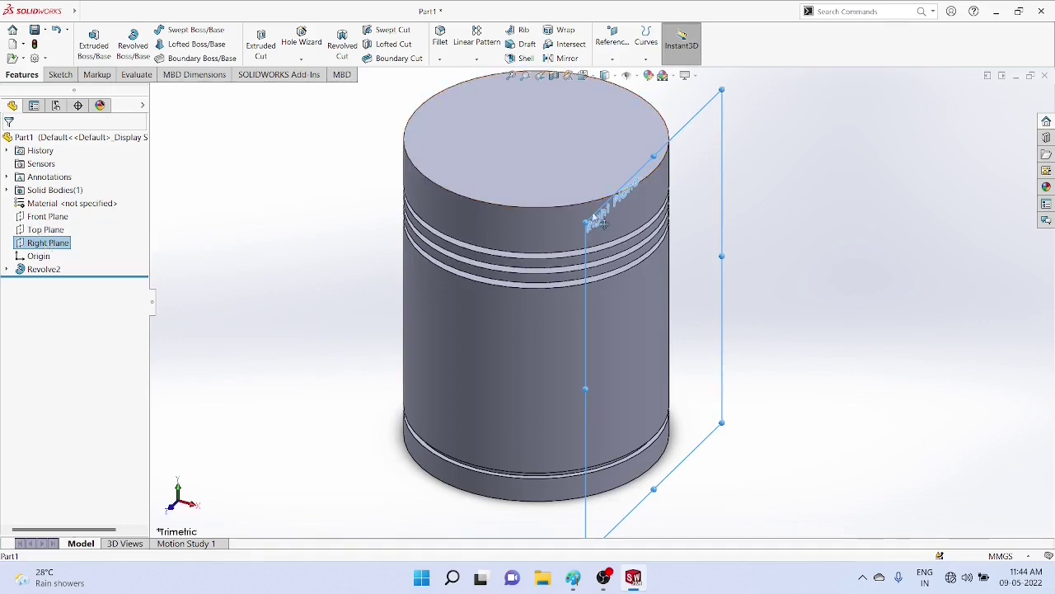
# Step: Create Plane1 at 45° to the Right Plane with a 100 mm offset
pyautogui.keyDown('ctrl'); pyautogui.moveTo(584, 221); pyautogui.dragTo(468, 175); pyautogui.keyUp('ctrl')
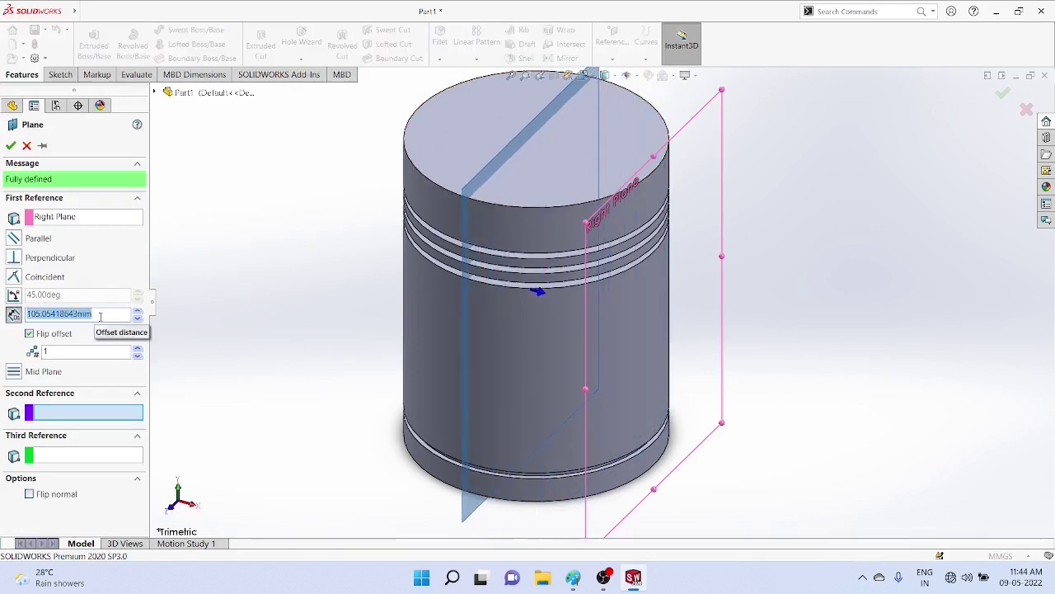
pyautogui.moveTo(112, 314); pyautogui.dragTo(25, 314)
pyautogui.write('100')
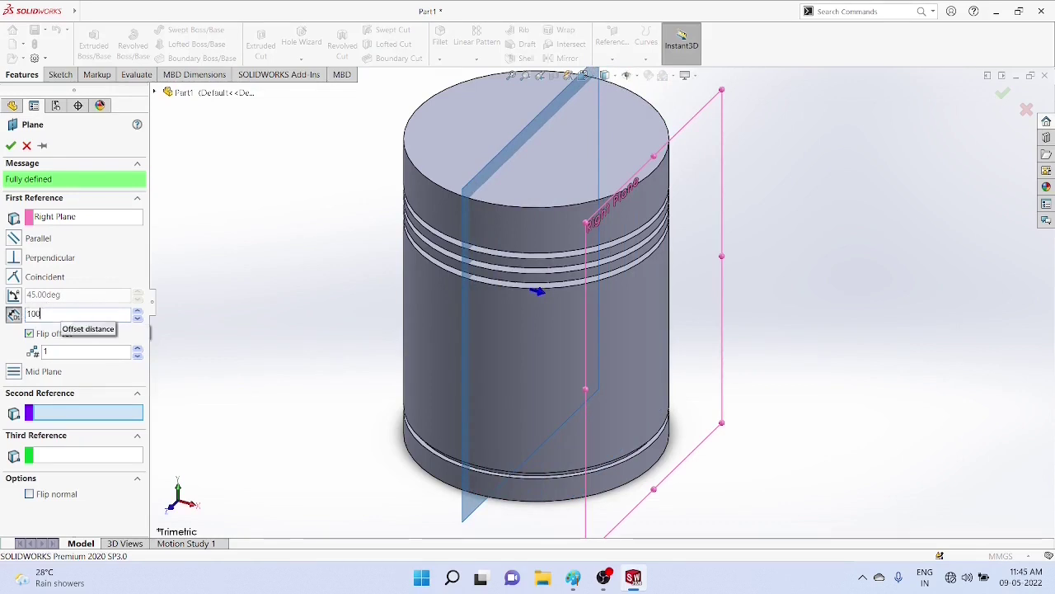
pyautogui.press('Return')
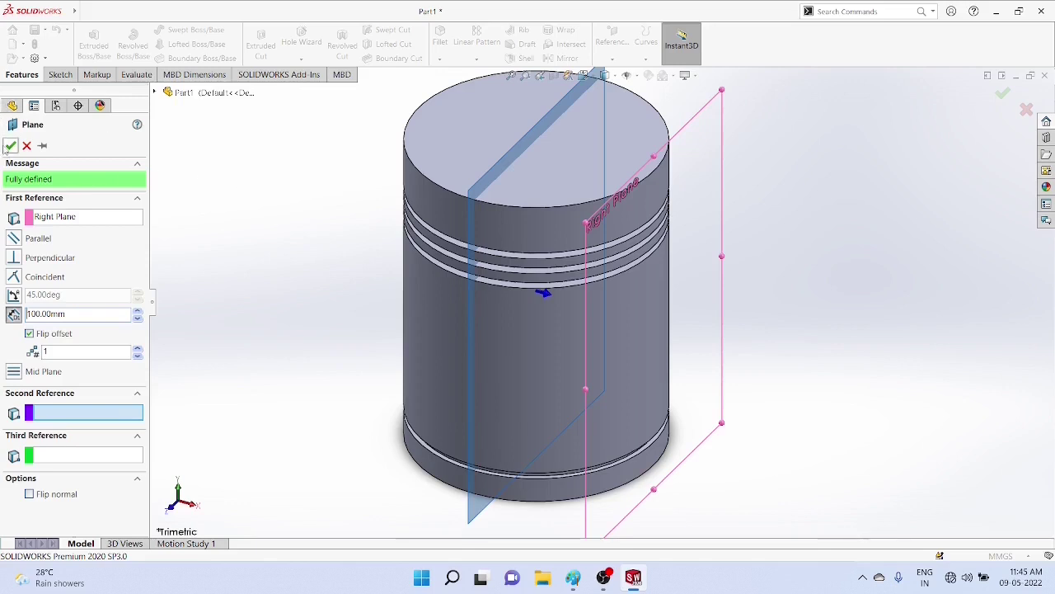
pyautogui.click(10, 145)
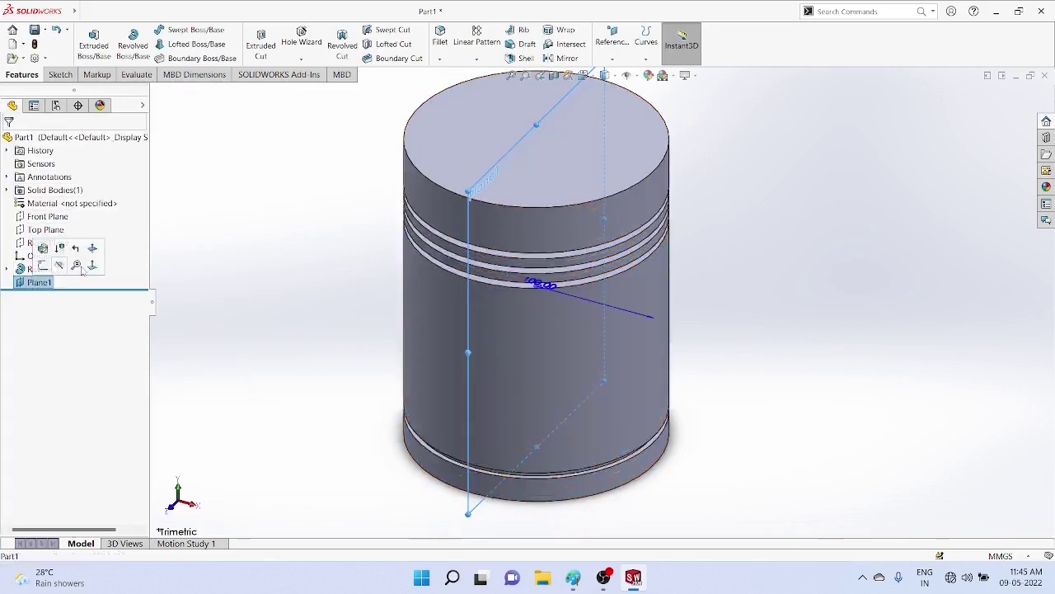
# Step: Section the piston along Plane1, inspect the cut-away interior, then close the section view
pyautogui.click(554, 76)
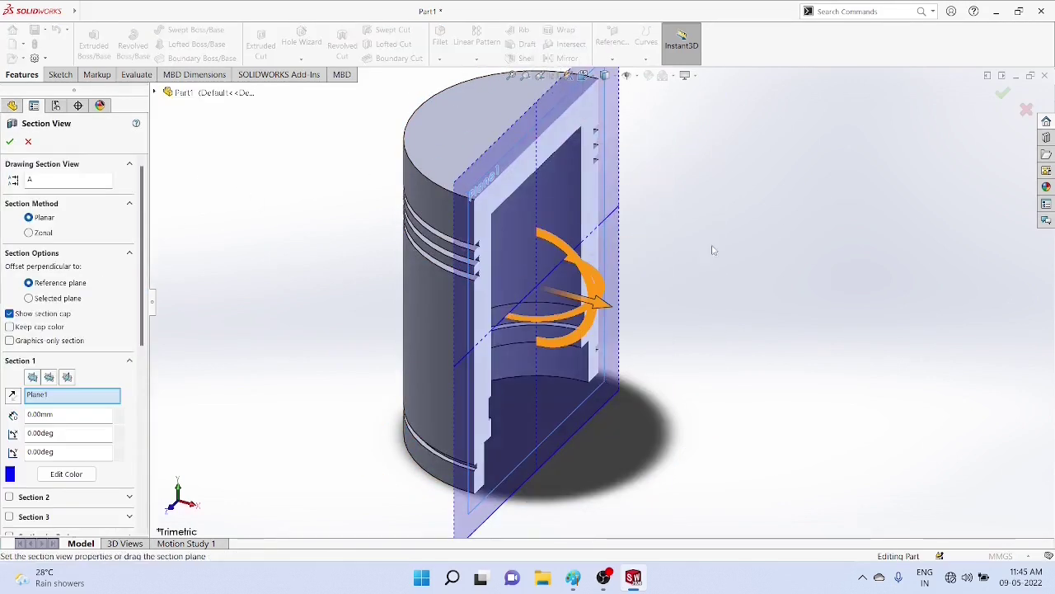
pyautogui.moveTo(729, 258); pyautogui.dragTo(728, 291, button='middle')
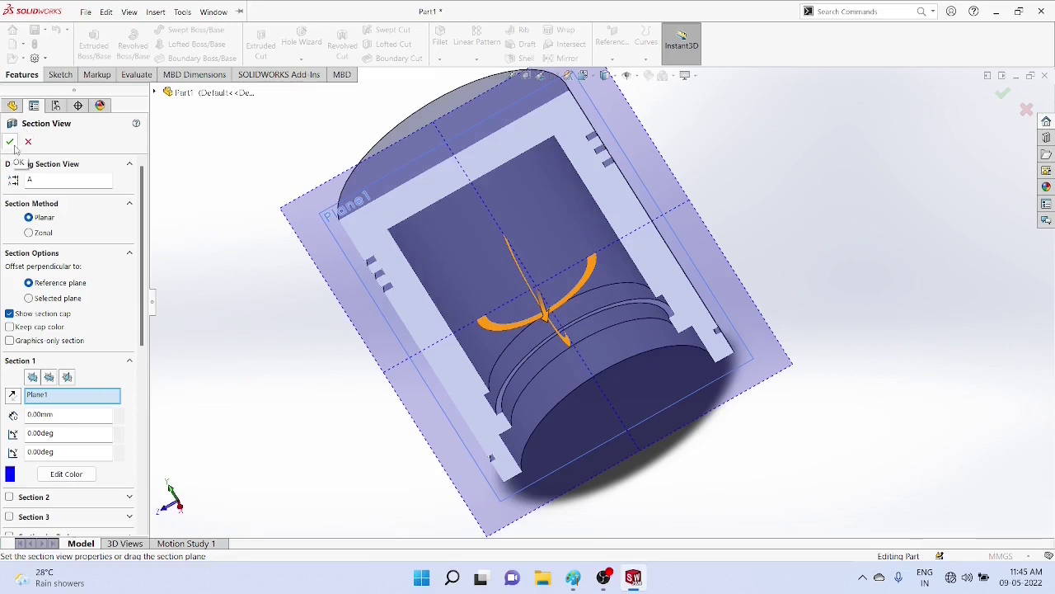
pyautogui.click(28, 142)
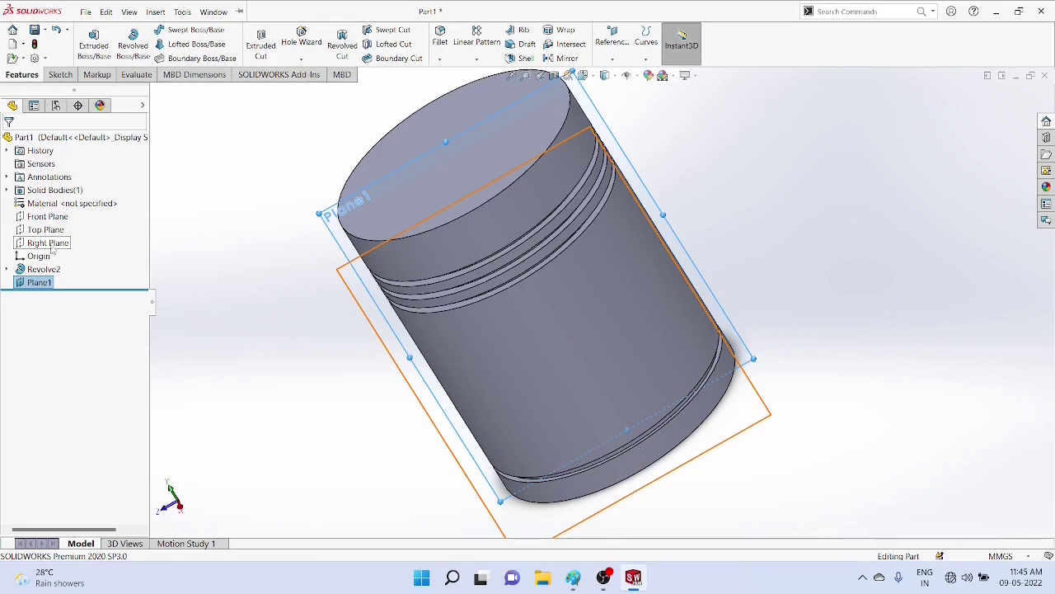
# Step: Create Plane2 parallel to Plane1 at a 30 mm offset
pyautogui.click(39, 282)
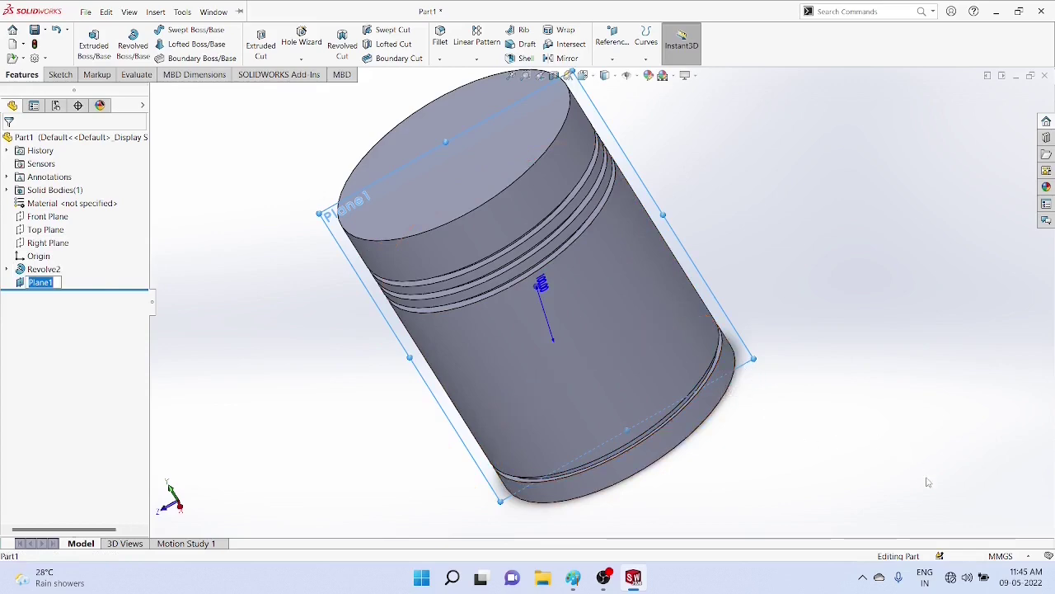
pyautogui.moveTo(814, 442); pyautogui.dragTo(899, 402, button='middle')
pyautogui.moveTo(730, 272)
pyautogui.mouseDown(button='middle')
pyautogui.moveTo(742, 302)
pyautogui.moveTo(832, 299)
pyautogui.moveTo(849, 315)
pyautogui.moveTo(784, 381)
pyautogui.mouseUp(button='middle')
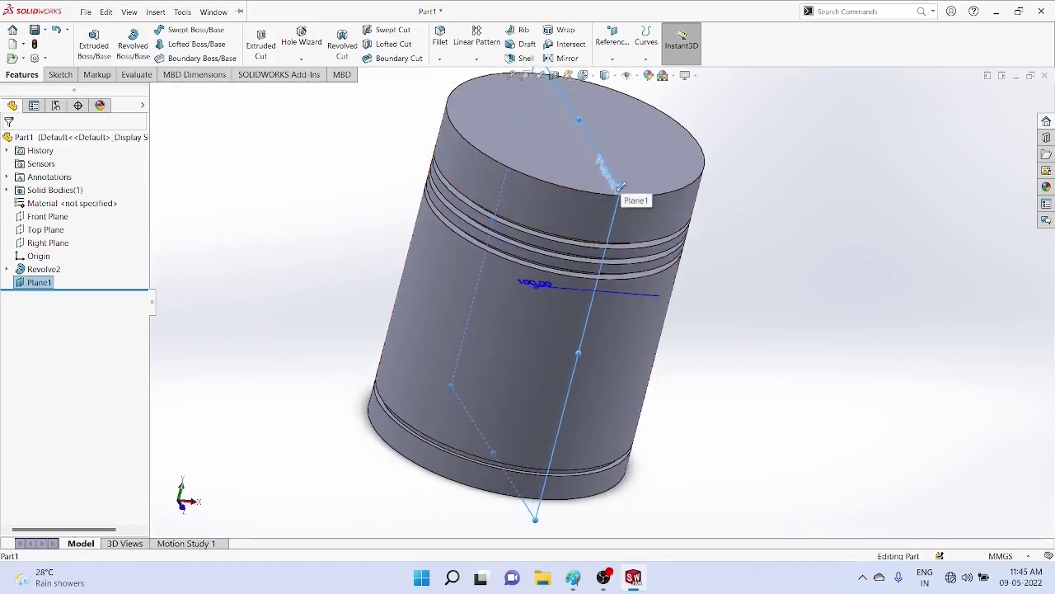
pyautogui.keyDown('ctrl'); pyautogui.moveTo(619, 196); pyautogui.dragTo(620, 198); pyautogui.keyUp('ctrl')
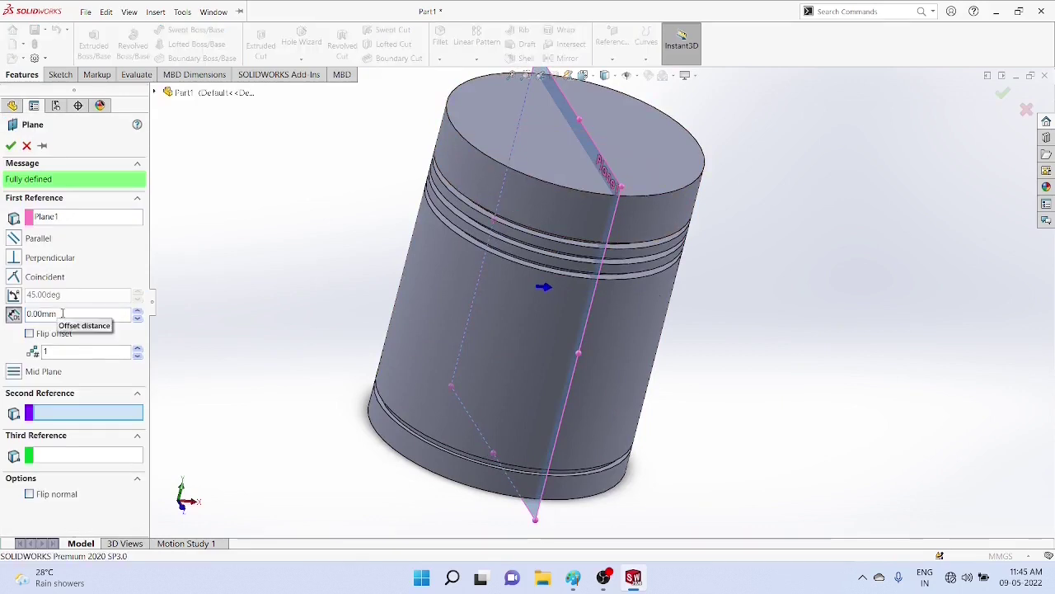
pyautogui.click(13, 315)
pyautogui.write('30')
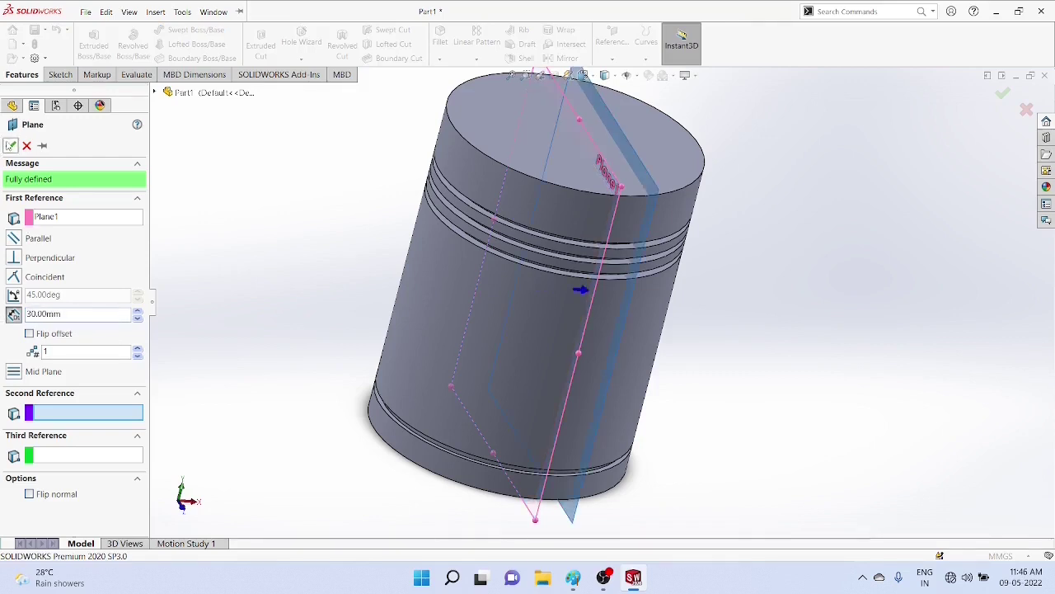
pyautogui.click(10, 145)
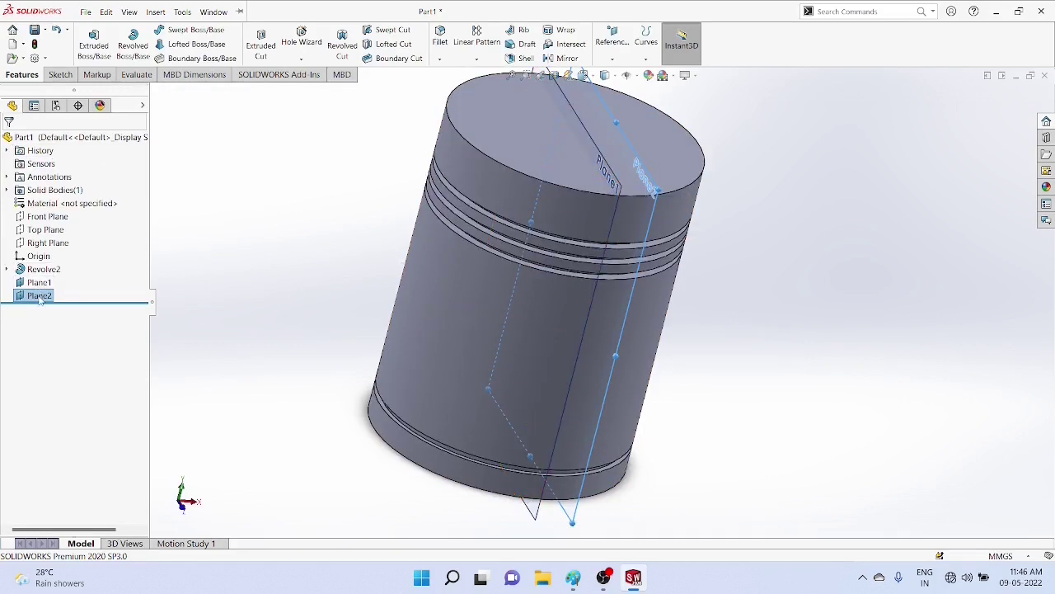
# Step: Turn the view normal to Plane2
pyautogui.rightClick(41, 295)
pyautogui.click(98, 280)
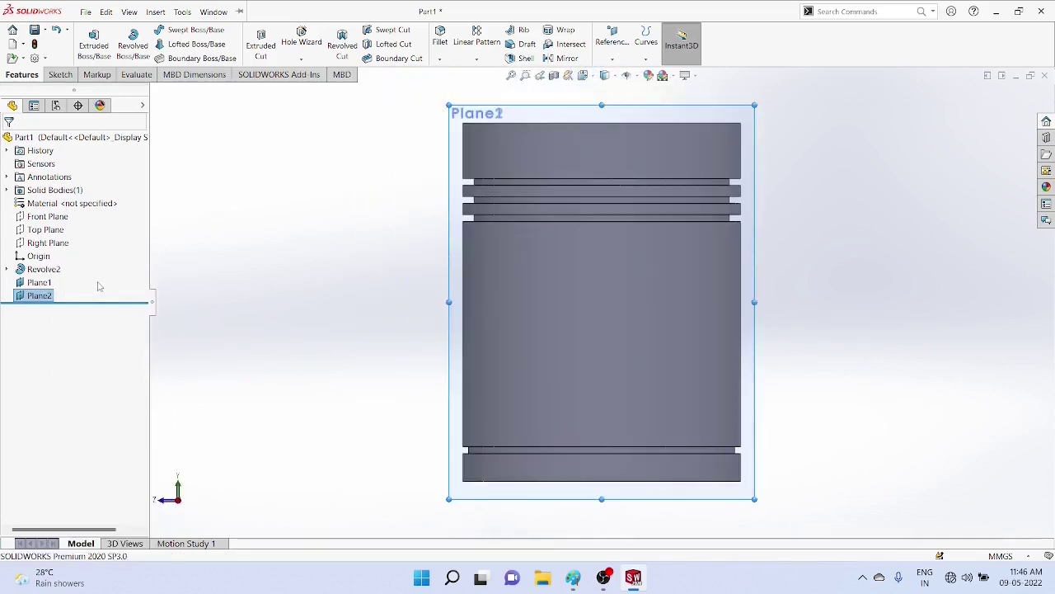
pyautogui.rightClick(45, 298)
pyautogui.click(103, 280)
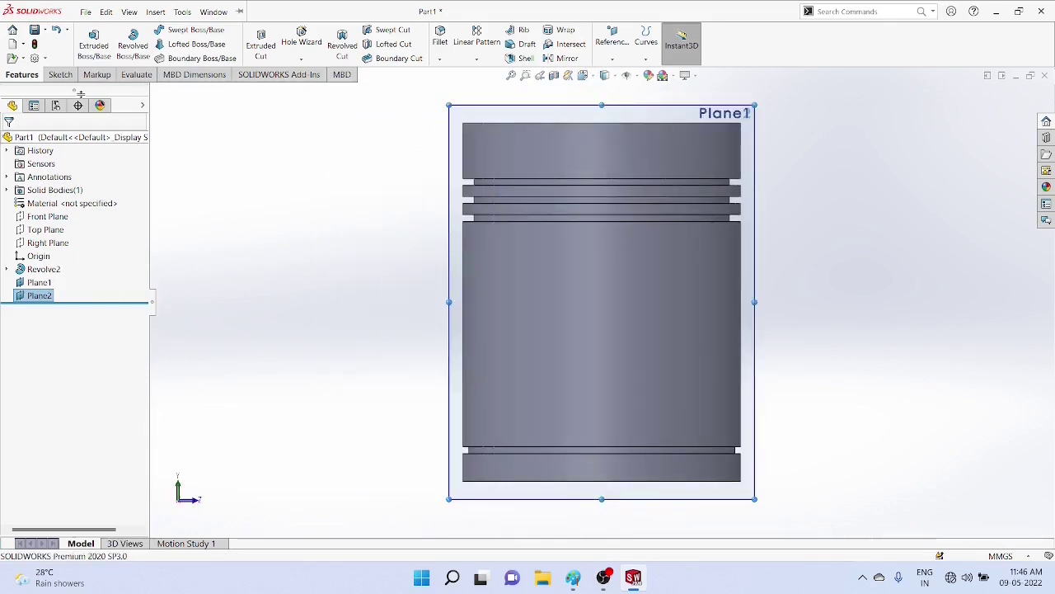
# Step: Start a new sketch on Plane2 with the centre-point Circle tool
pyautogui.click(106, 12)
pyautogui.click(60, 74)
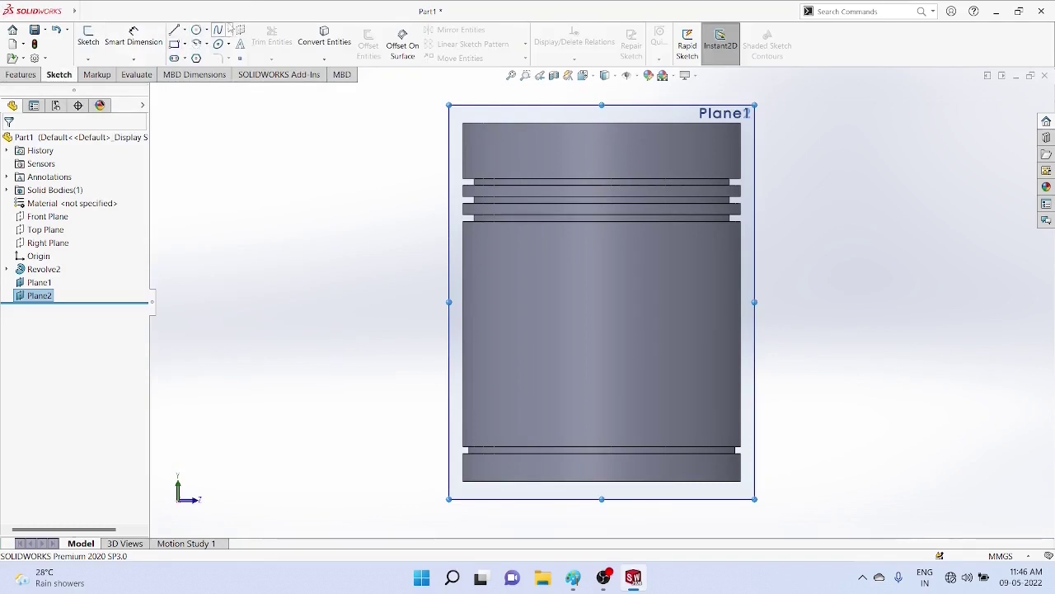
pyautogui.click(206, 30)
pyautogui.click(217, 44)
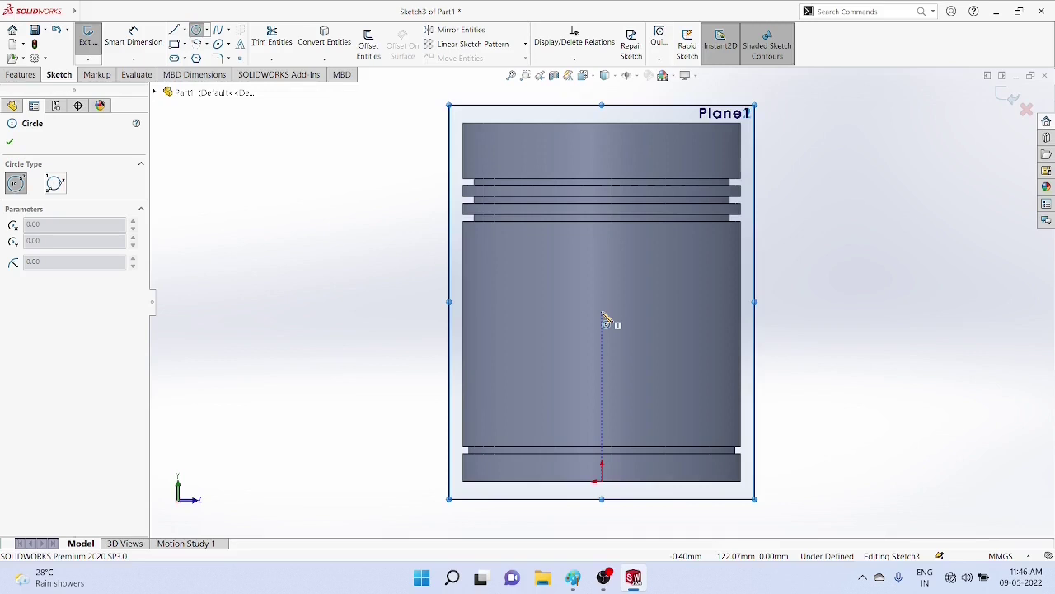
# Step: Draw a circle centred on the piston axis and dimension it to Ø75 mm
pyautogui.click(602, 313)
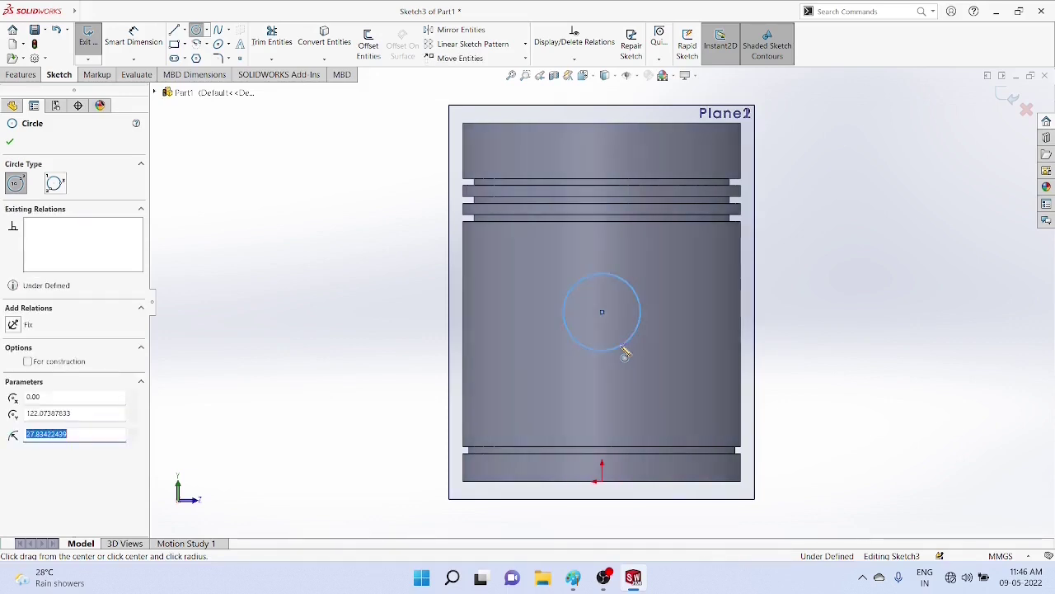
pyautogui.click(625, 353)
pyautogui.click(133, 59)
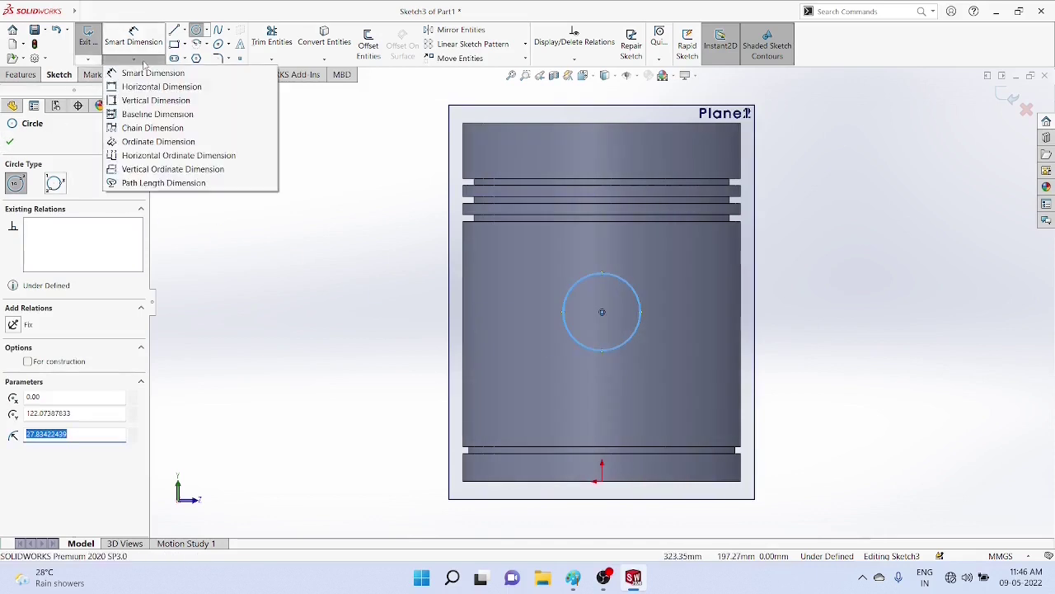
pyautogui.click(155, 75)
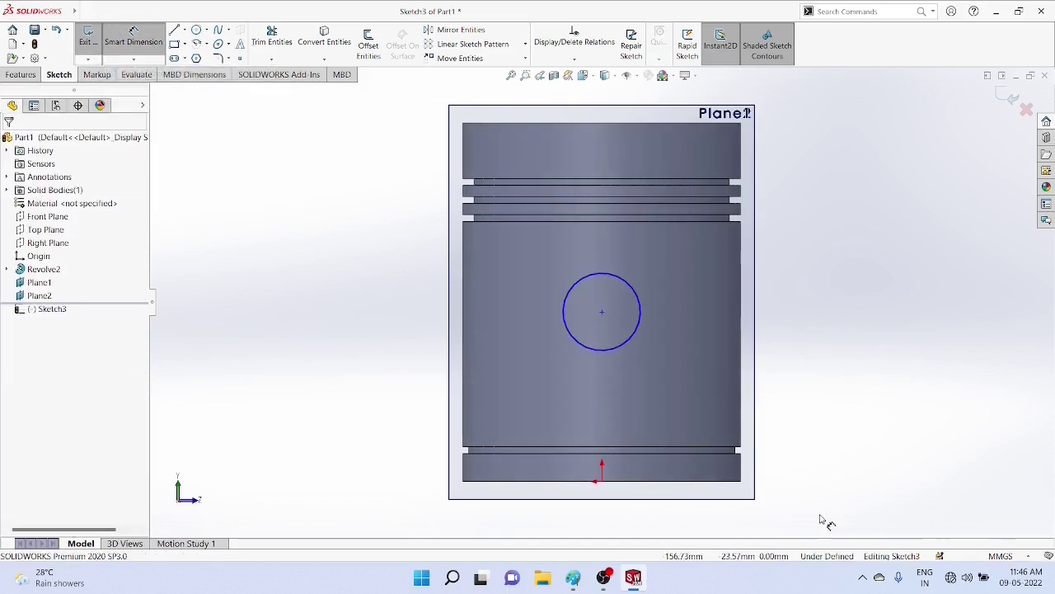
pyautogui.click(641, 330)
pyautogui.click(810, 398)
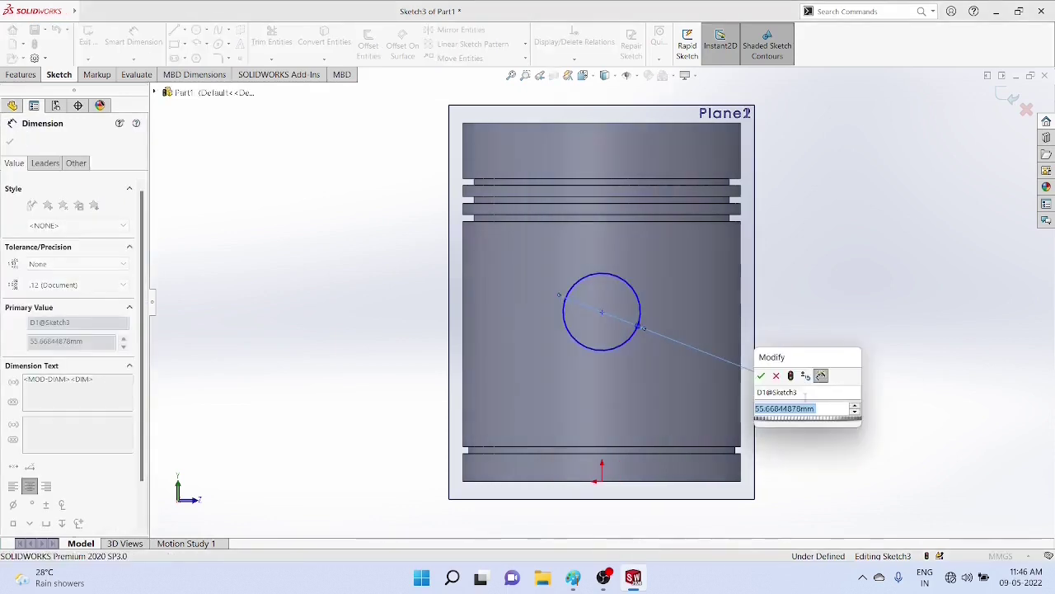
pyautogui.press('Return')
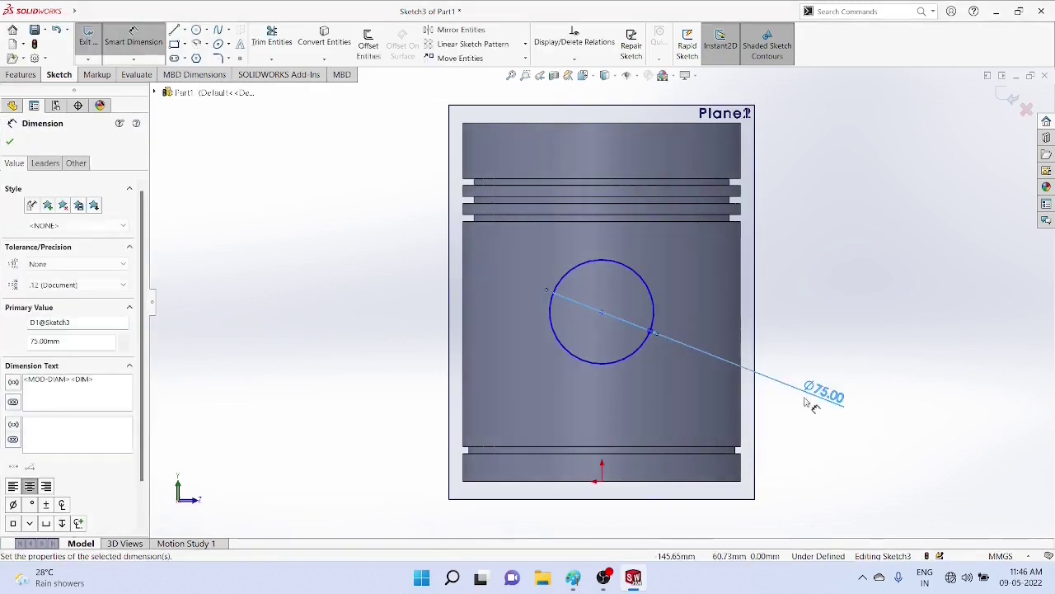
# Step: Set the circle centre 130 mm below the piston's top edge with a vertical dimension
pyautogui.click(134, 61)
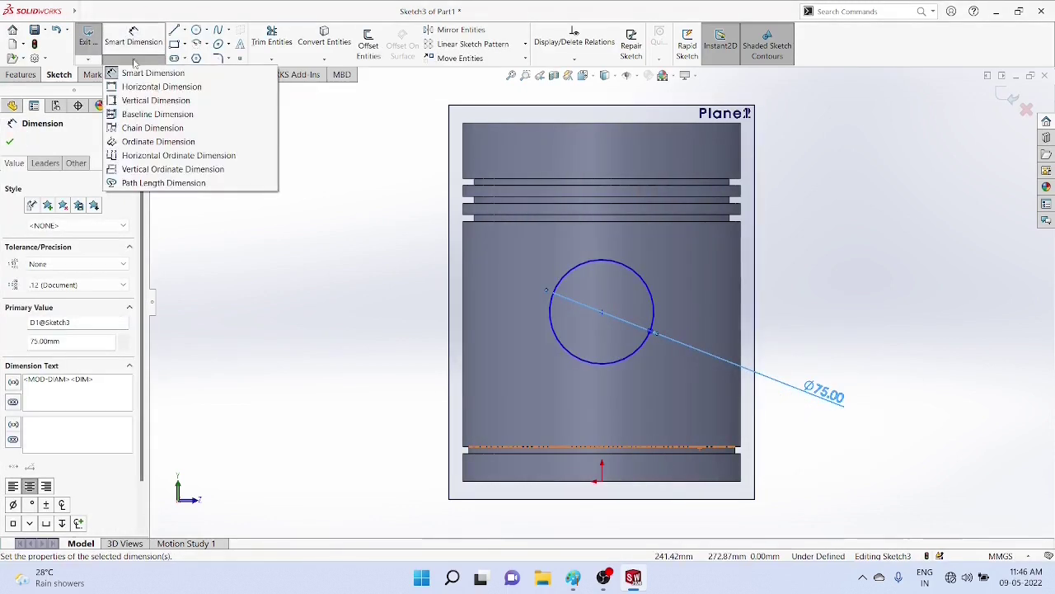
pyautogui.click(156, 100)
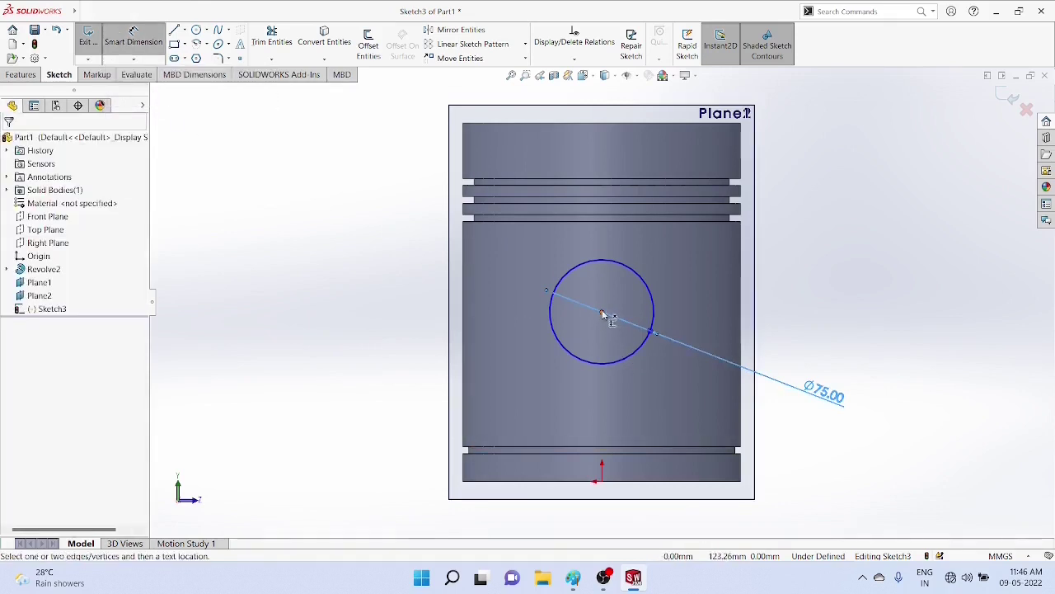
pyautogui.click(602, 315)
pyautogui.click(607, 125)
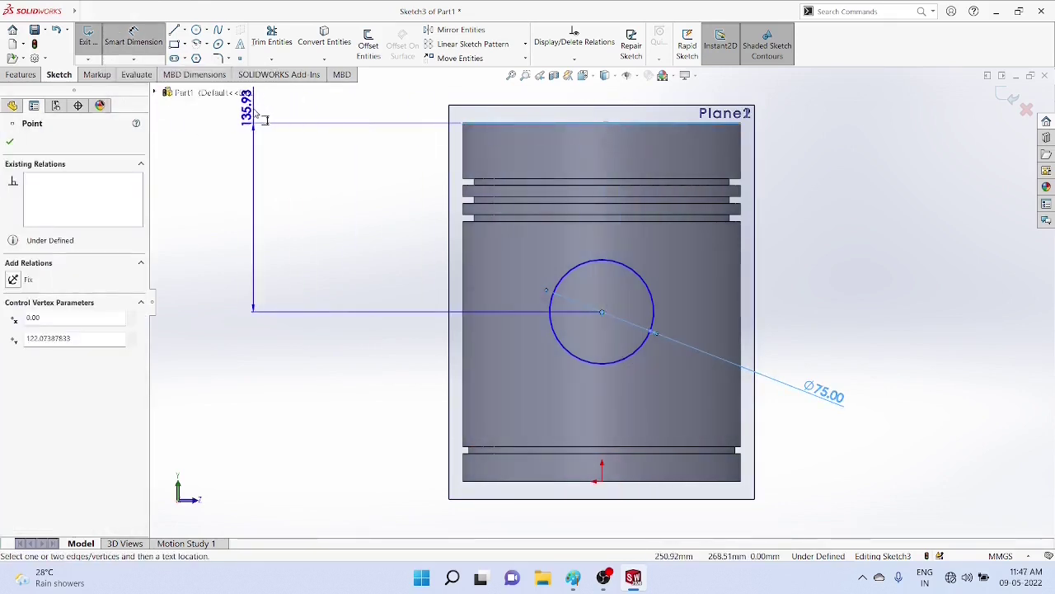
pyautogui.click(269, 122)
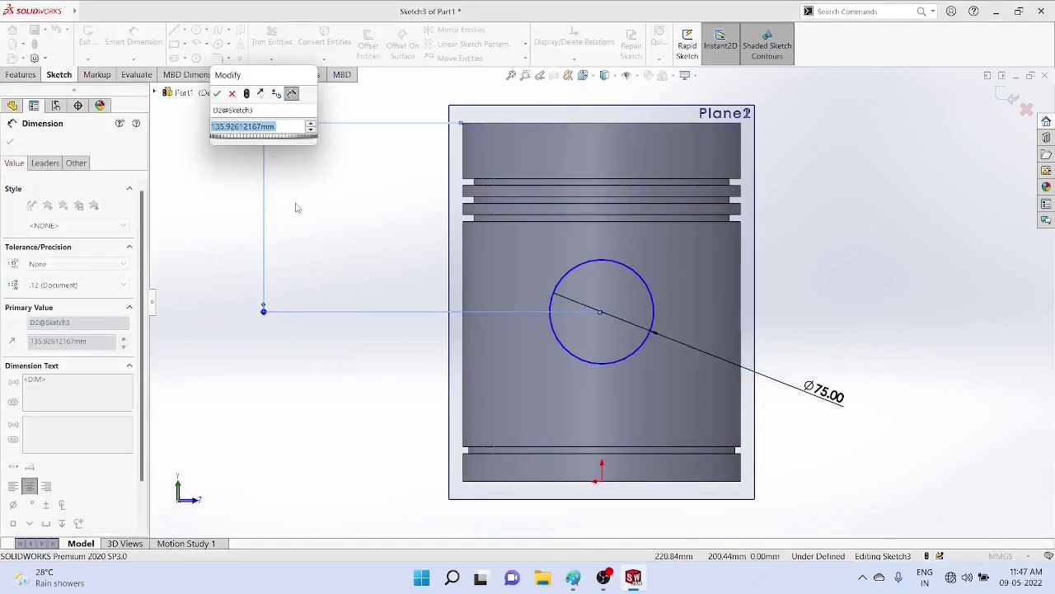
pyautogui.write('130')
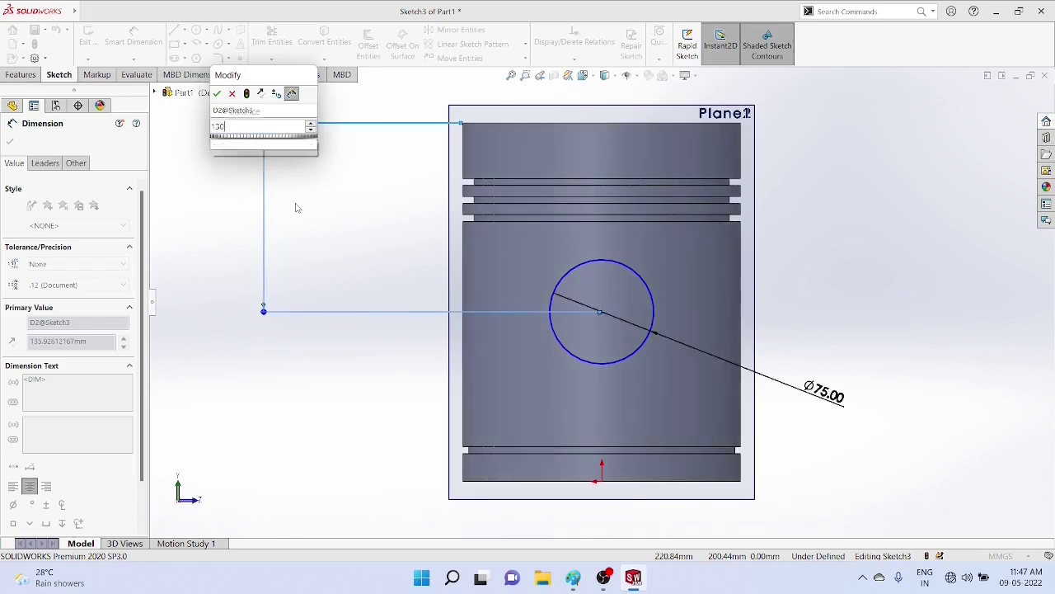
pyautogui.press('Return')
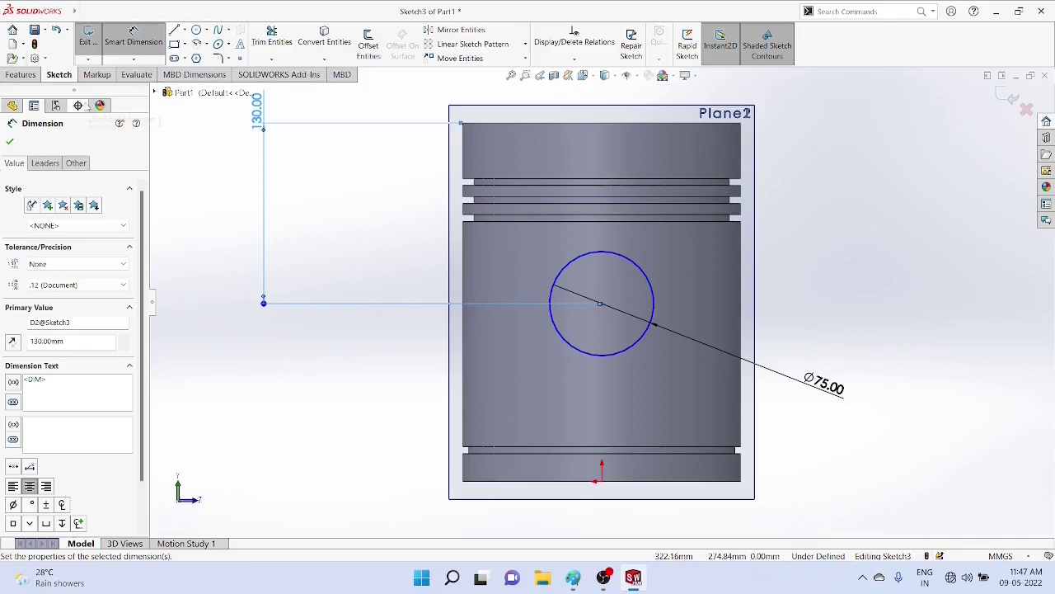
pyautogui.click(20, 75)
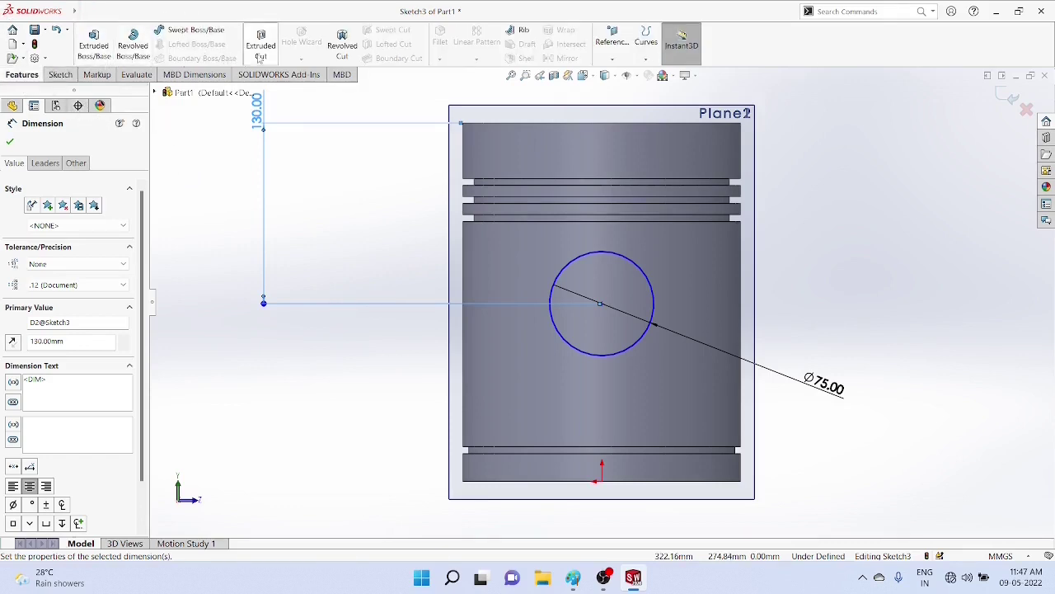
# Step: Extrude Sketch3 with end condition Up To Surface, choosing the bore face
pyautogui.click(98, 56)
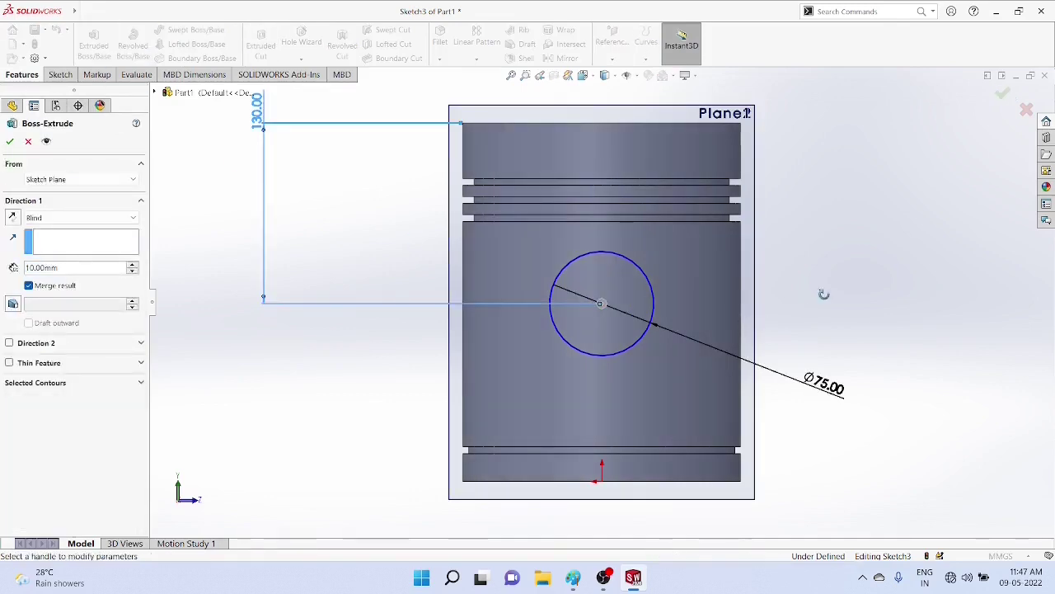
pyautogui.moveTo(814, 333); pyautogui.dragTo(695, 376, button='middle')
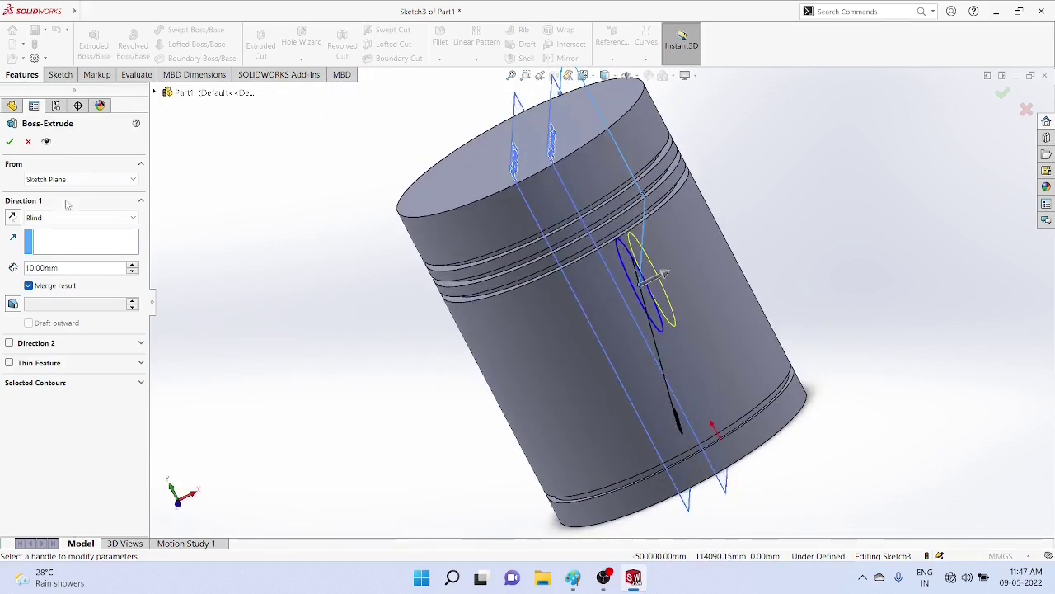
pyautogui.click(83, 216)
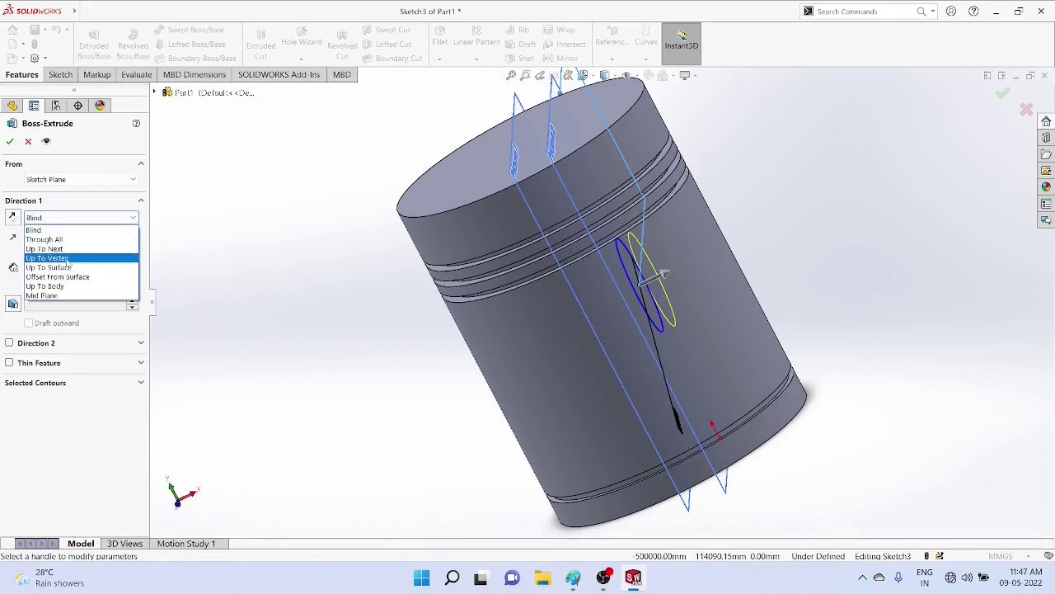
pyautogui.click(69, 267)
pyautogui.moveTo(797, 295); pyautogui.dragTo(817, 276, button='middle')
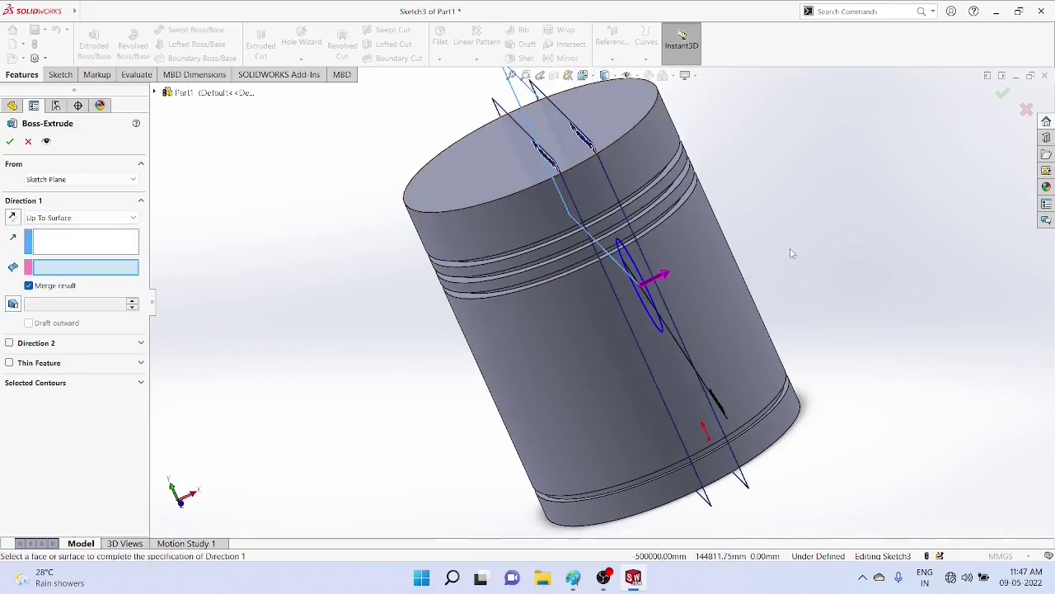
pyautogui.moveTo(792, 253); pyautogui.dragTo(727, 223, button='middle')
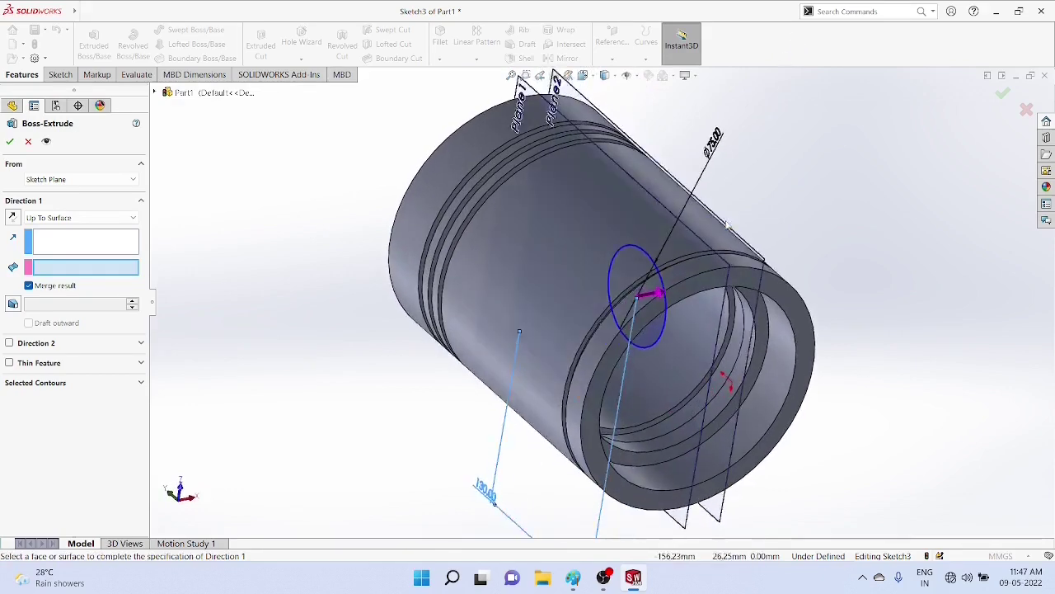
pyautogui.click(711, 327)
pyautogui.moveTo(853, 212); pyautogui.dragTo(825, 254, button='middle')
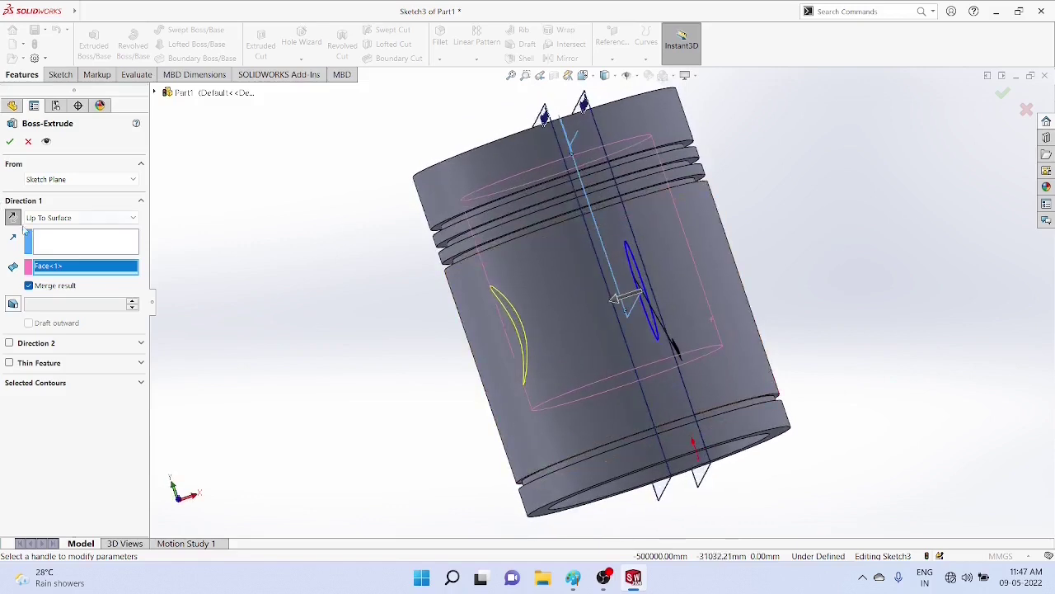
# Step: Reverse the extrusion direction and add a 5° outward draft
pyautogui.click(11, 218)
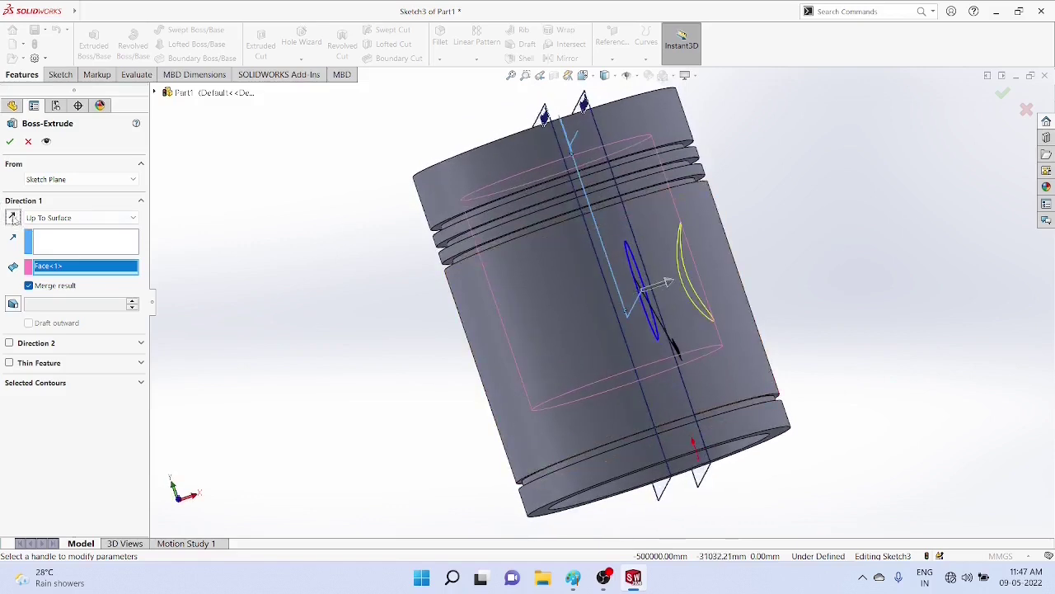
pyautogui.click(18, 305)
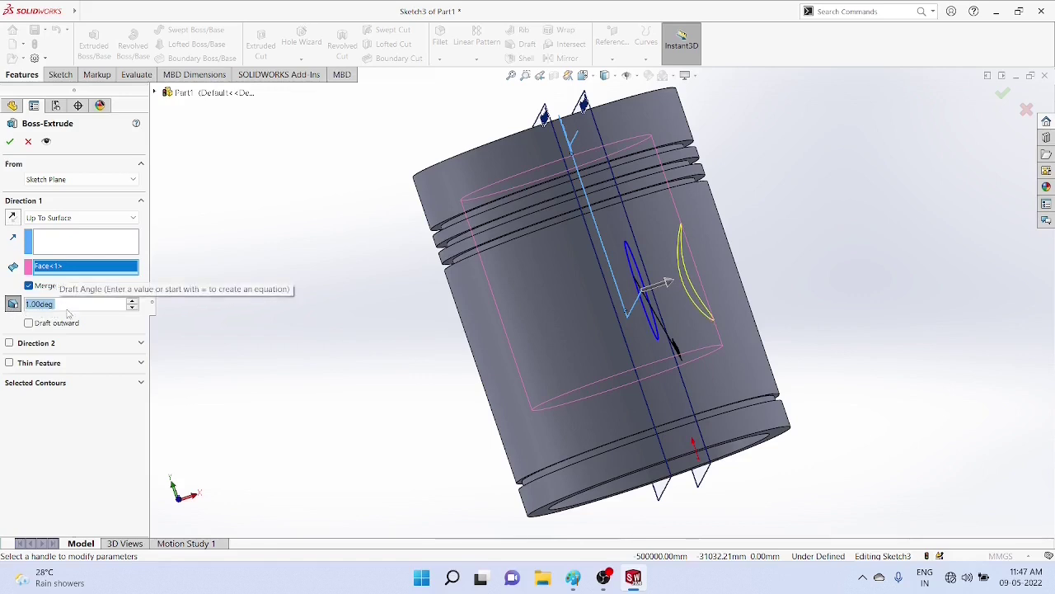
pyautogui.click(132, 301)
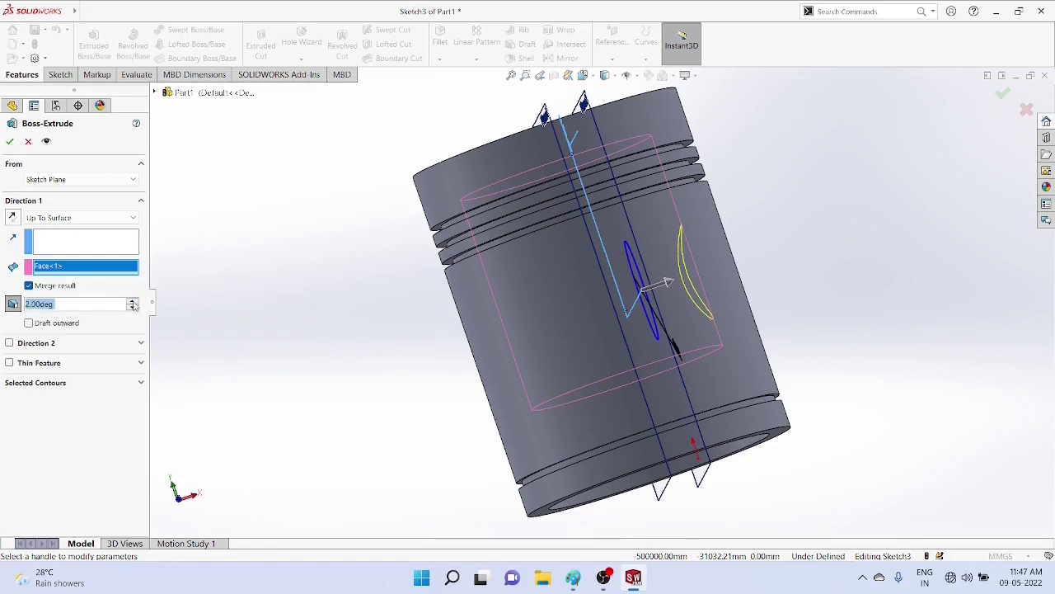
pyautogui.click(132, 301)
pyautogui.click(132, 301)
pyautogui.click(132, 301)
pyautogui.click(30, 323)
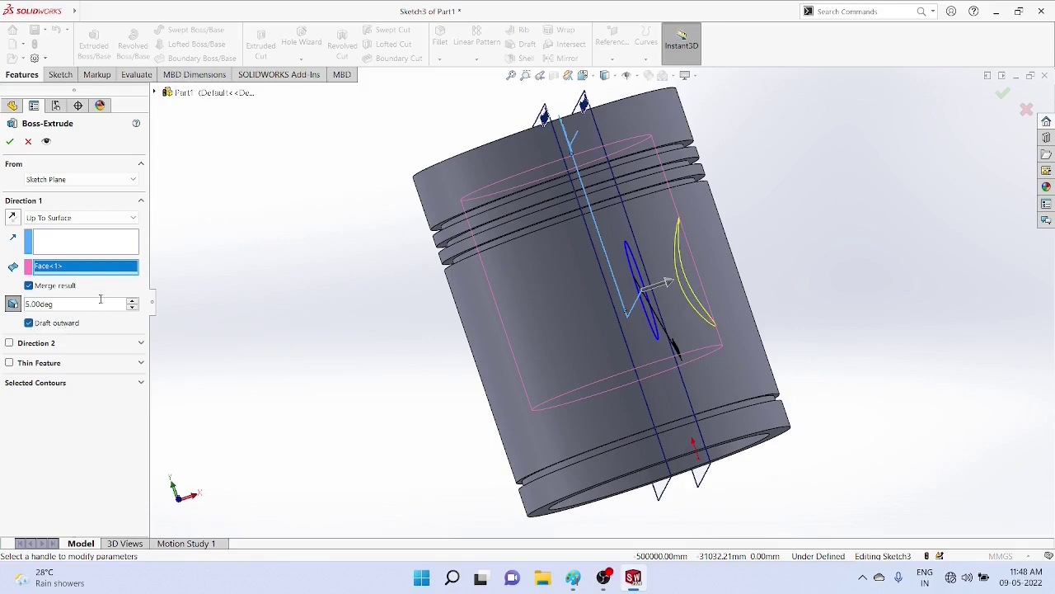
# Step: Build Boss-Extrude1 and orbit to view the piston's bore end
pyautogui.click(10, 142)
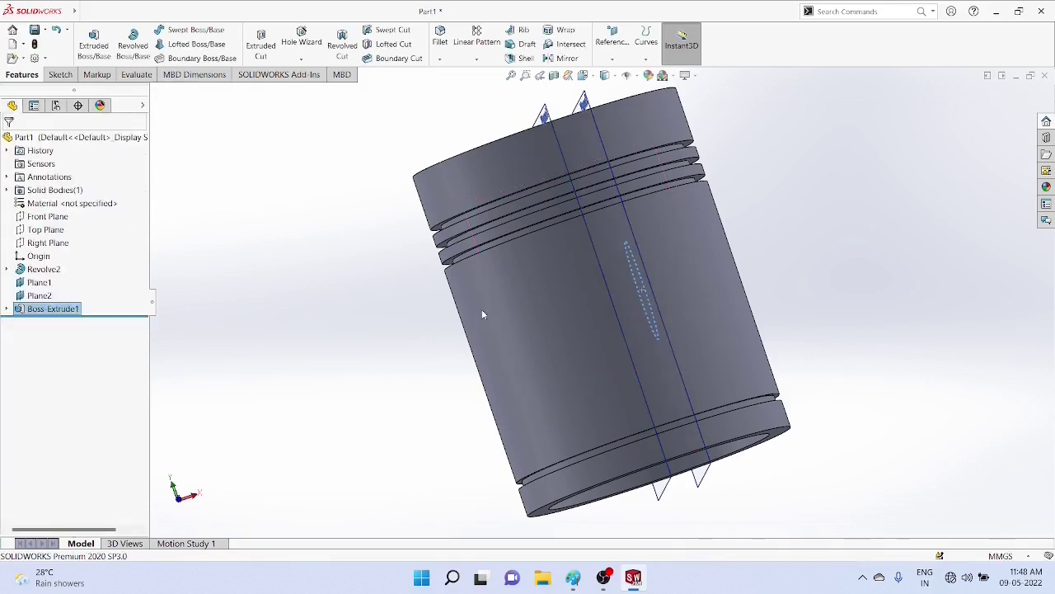
pyautogui.press('Up')
pyautogui.press('Up')
pyautogui.press('Up')
pyautogui.moveTo(868, 258); pyautogui.dragTo(791, 191, button='middle')
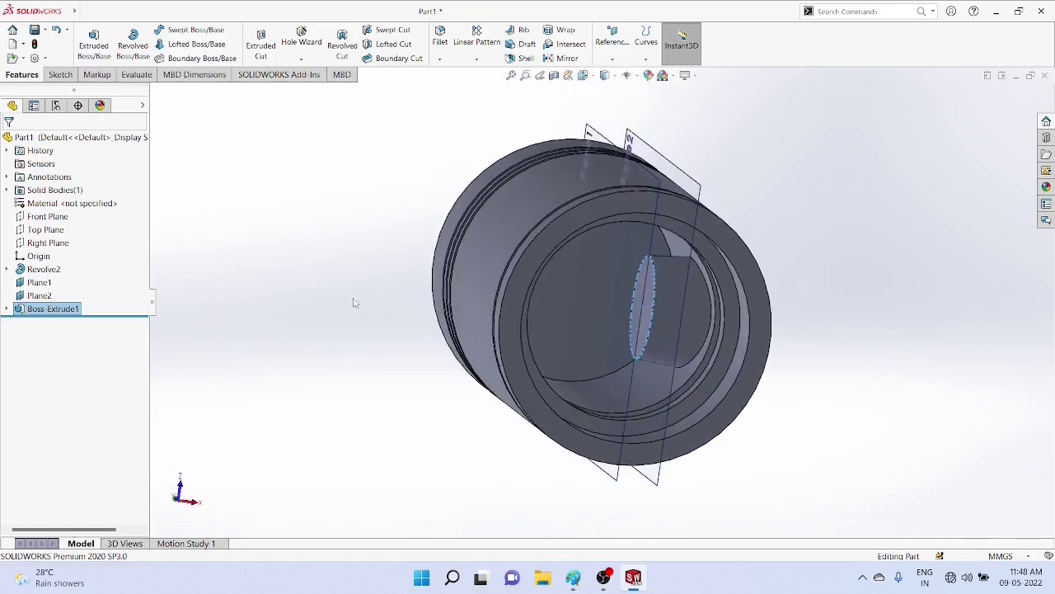
# Step: Orient the view normal to Plane2, facing it head-on
pyautogui.rightClick(40, 295)
pyautogui.click(101, 276)
pyautogui.rightClick(47, 298)
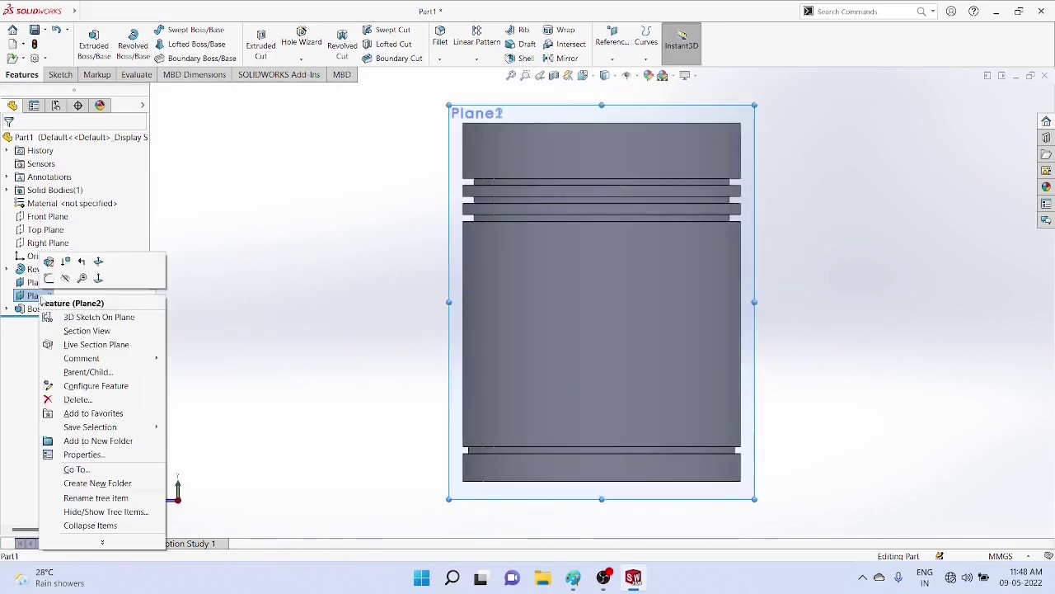
pyautogui.click(102, 277)
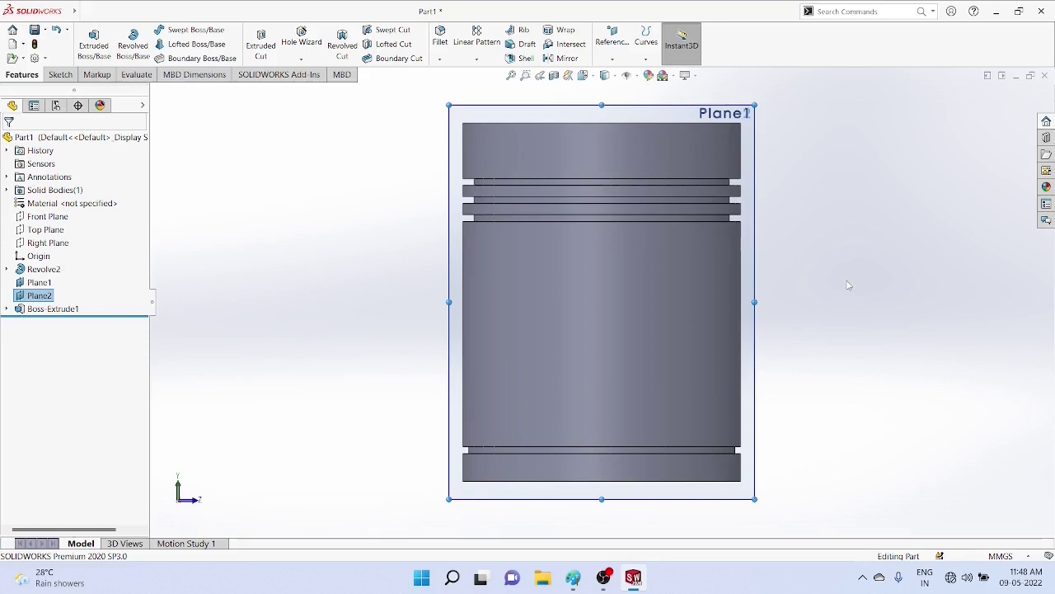
pyautogui.moveTo(844, 281); pyautogui.dragTo(820, 273, button='middle')
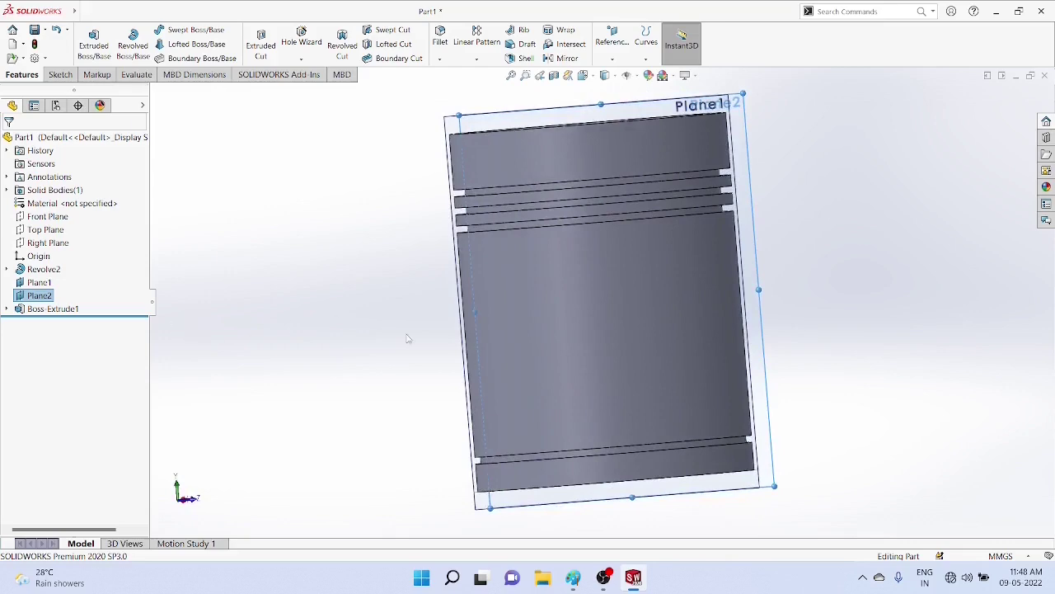
pyautogui.moveTo(929, 345); pyautogui.dragTo(948, 322, button='middle')
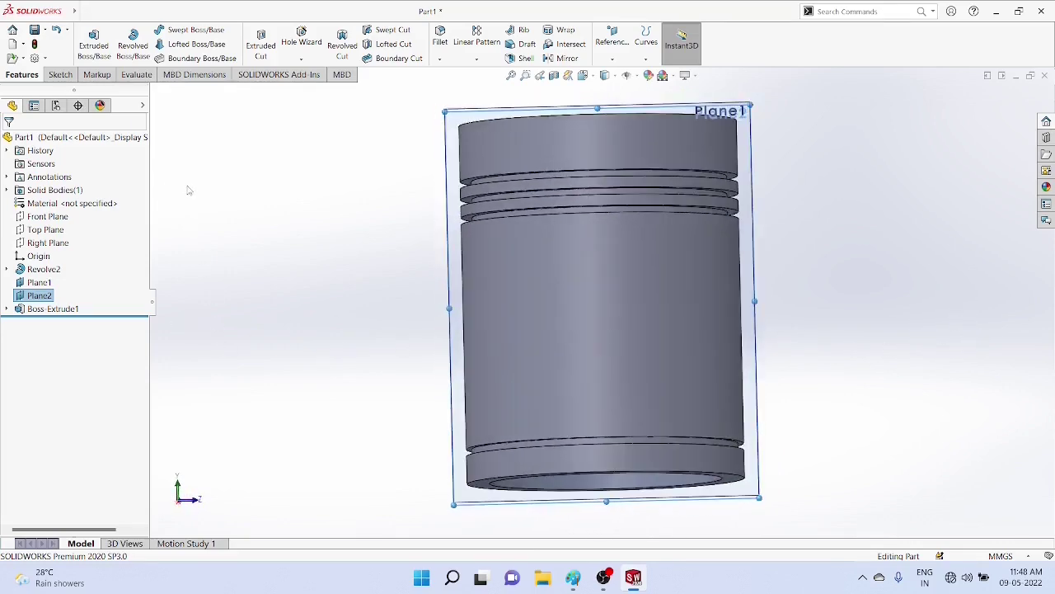
pyautogui.rightClick(41, 298)
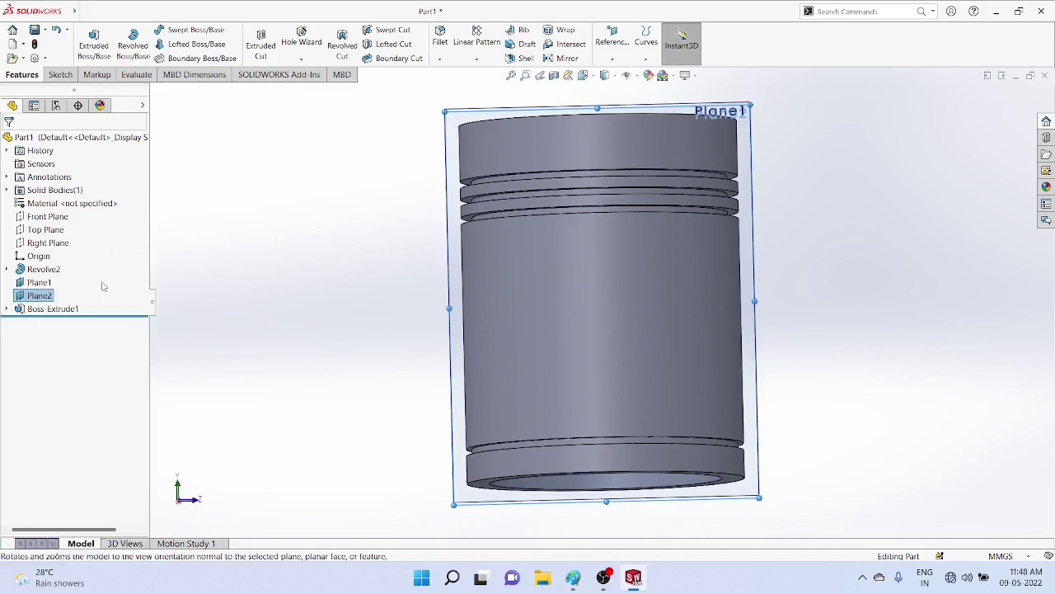
pyautogui.click(99, 283)
pyautogui.rightClick(39, 298)
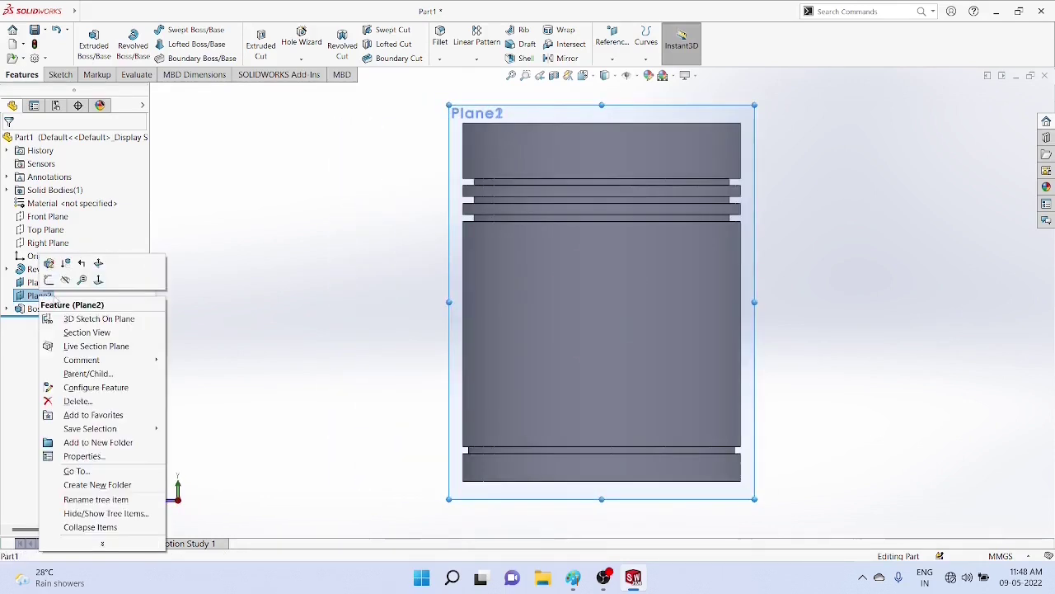
pyautogui.click(101, 284)
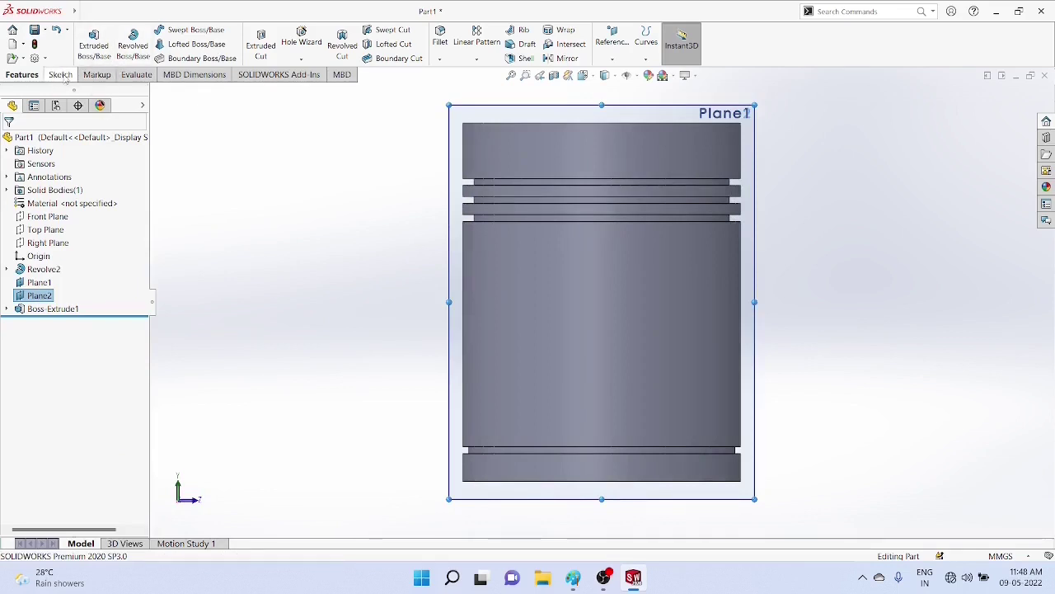
# Step: Start a new sketch on Plane2 with the Circle tool
pyautogui.click(60, 75)
pyautogui.click(208, 30)
pyautogui.click(213, 41)
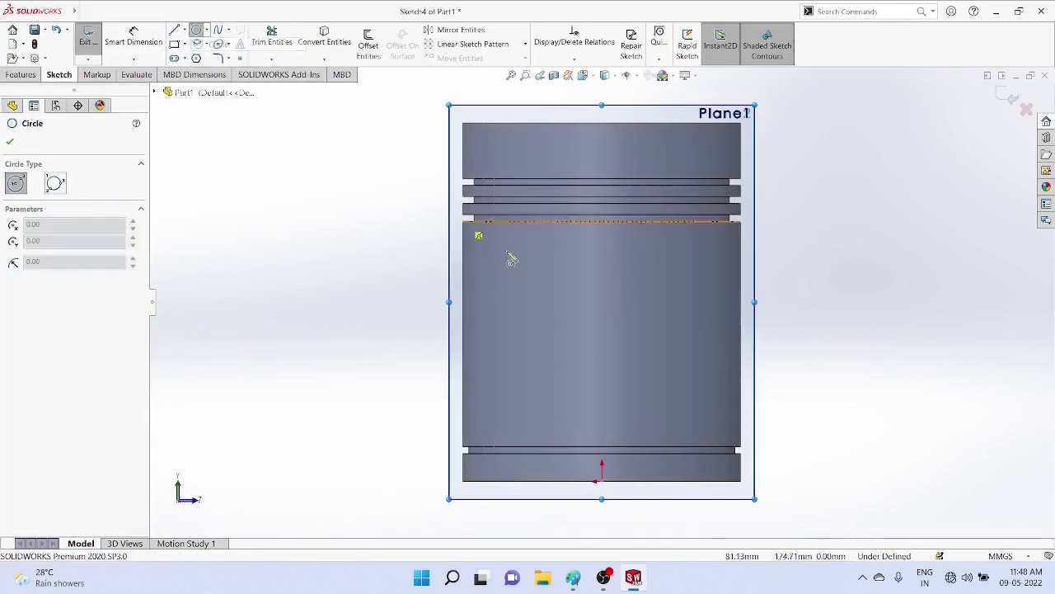
# Step: Draw a circle on the vertical centreline and dimension it to Ø56 mm
pyautogui.click(602, 300)
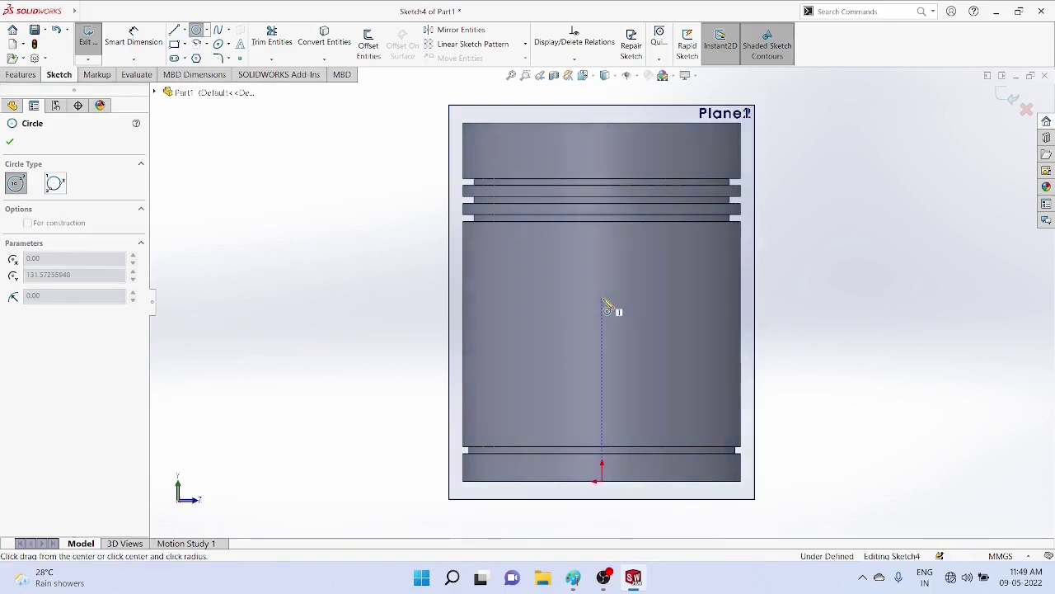
pyautogui.click(621, 329)
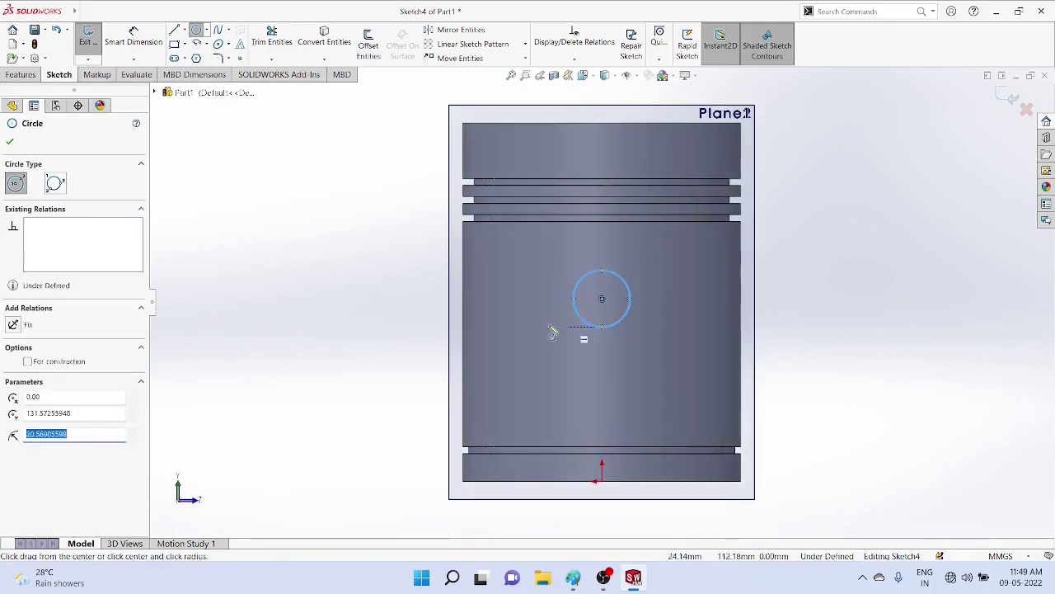
pyautogui.click(135, 60)
pyautogui.click(141, 71)
pyautogui.click(633, 319)
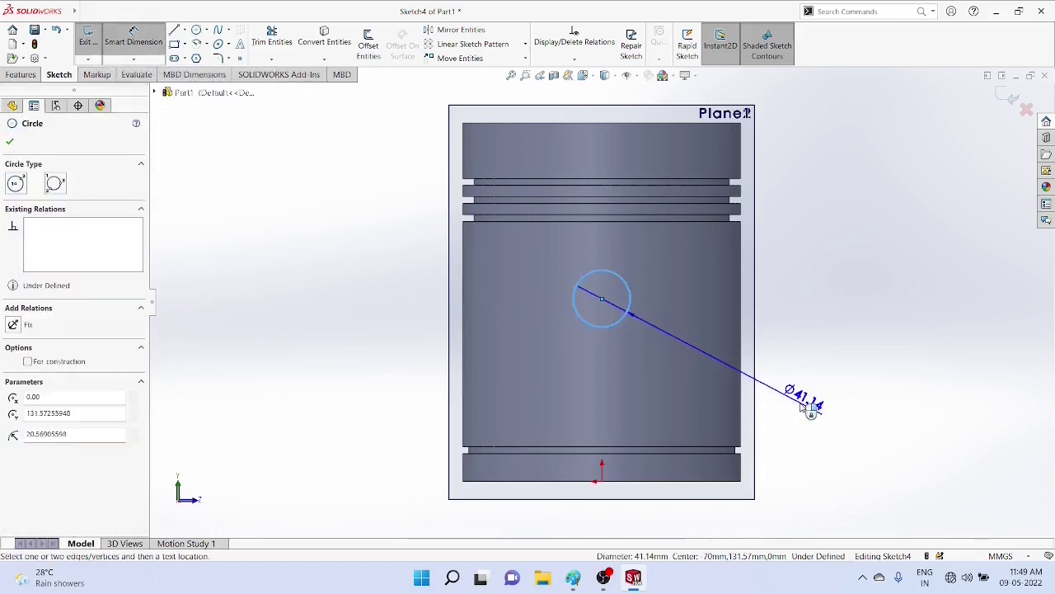
pyautogui.click(803, 403)
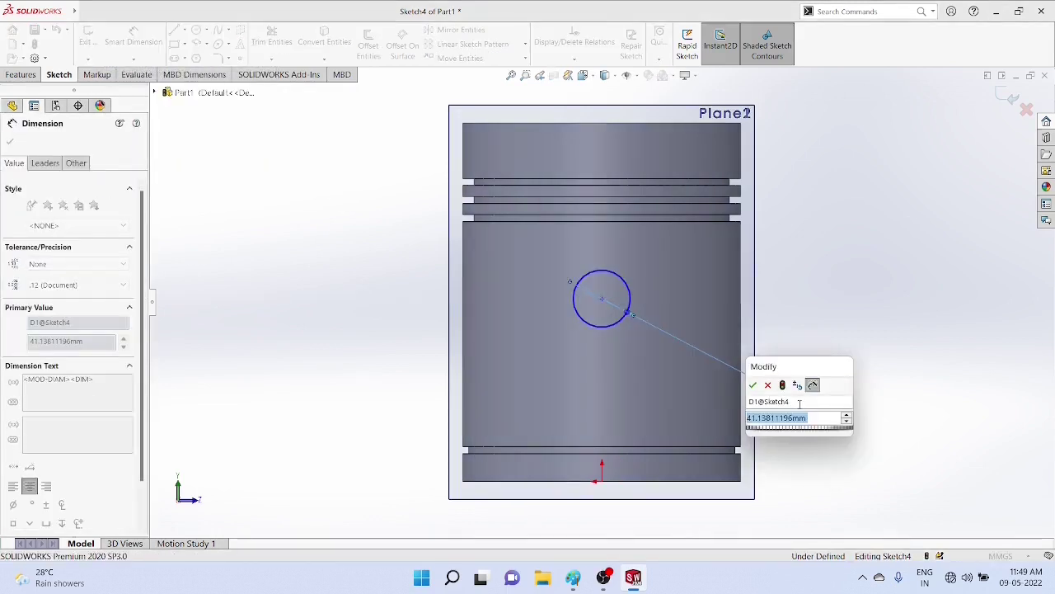
pyautogui.write('56')
pyautogui.press('Return')
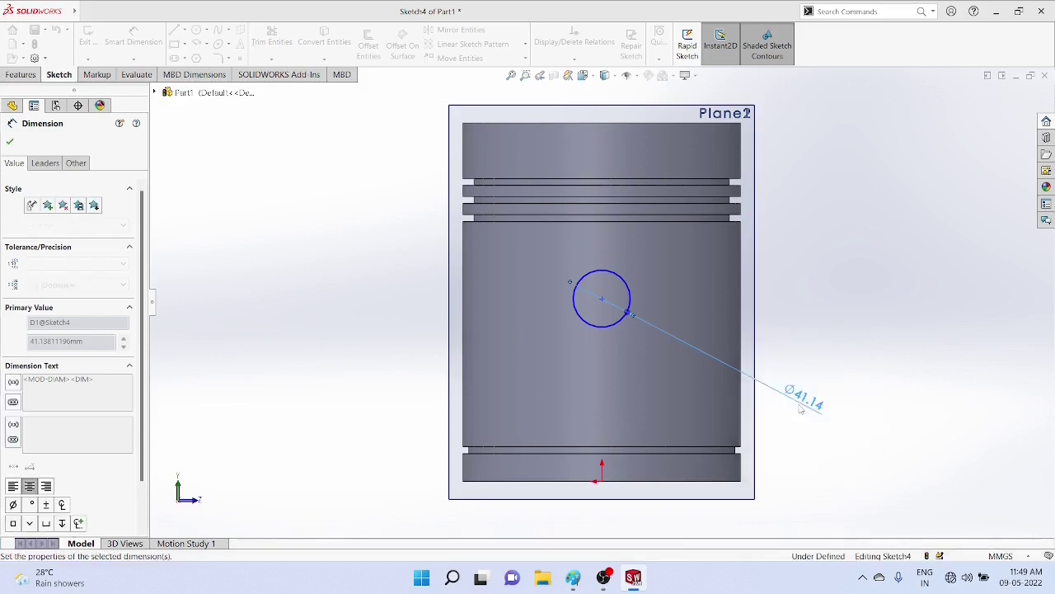
# Step: Dimension the circle centre 130 mm vertically below the piston's top edge
pyautogui.click(132, 59)
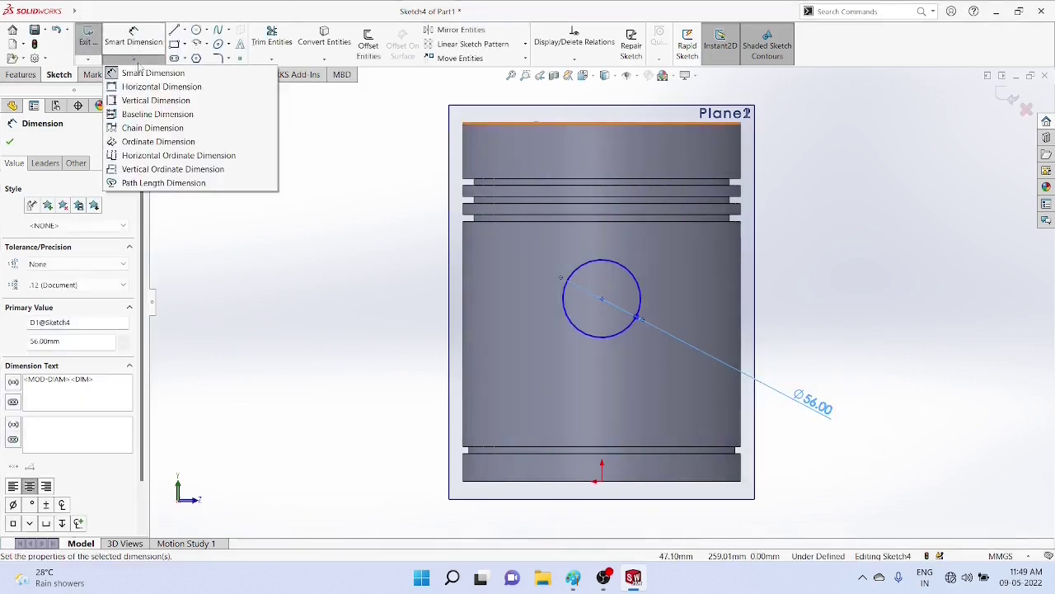
pyautogui.click(156, 101)
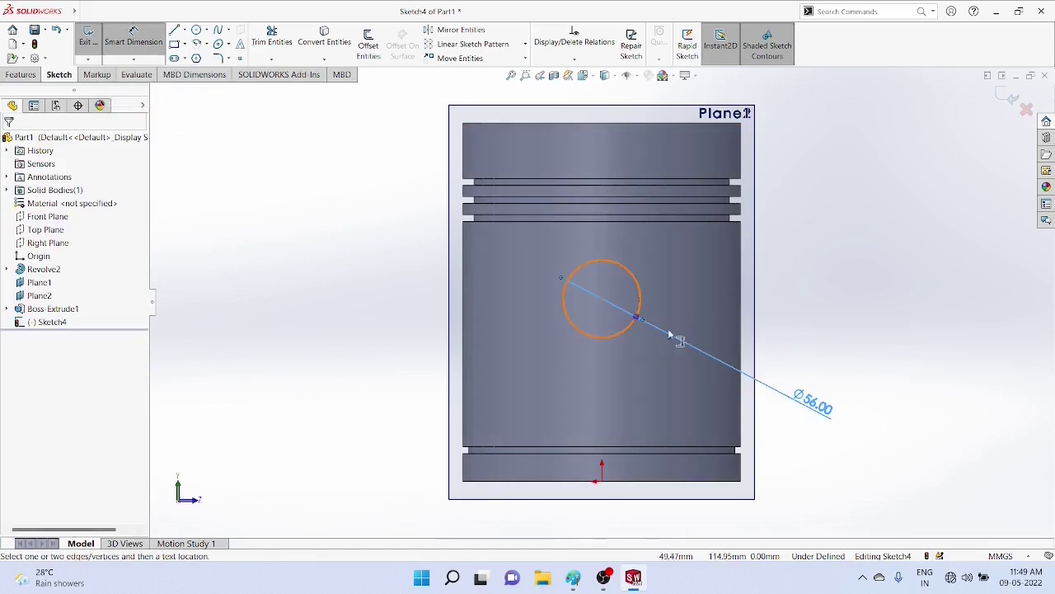
pyautogui.click(602, 300)
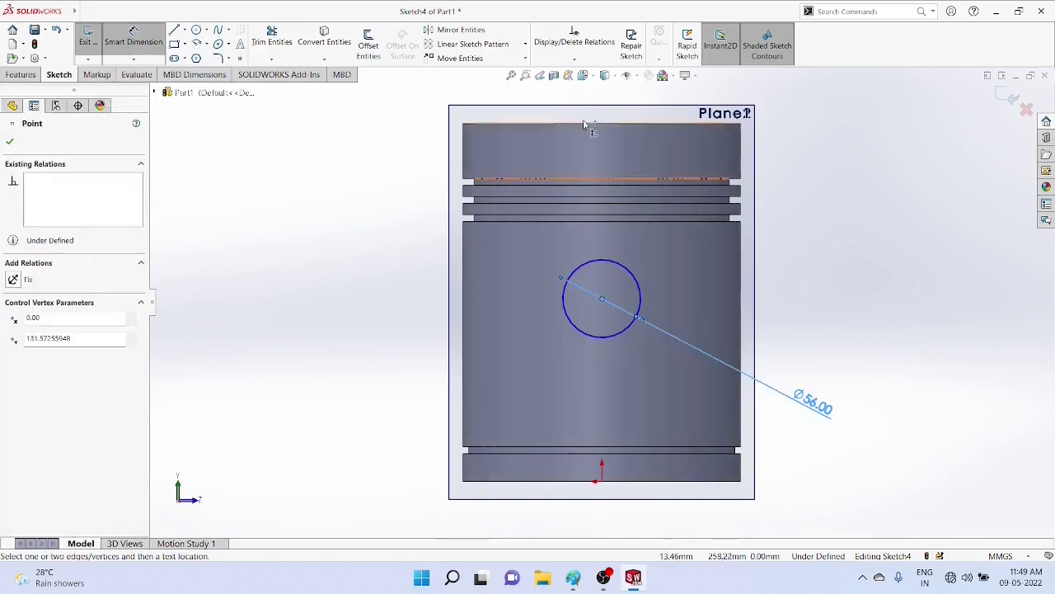
pyautogui.click(599, 125)
pyautogui.click(368, 134)
pyautogui.write('1')
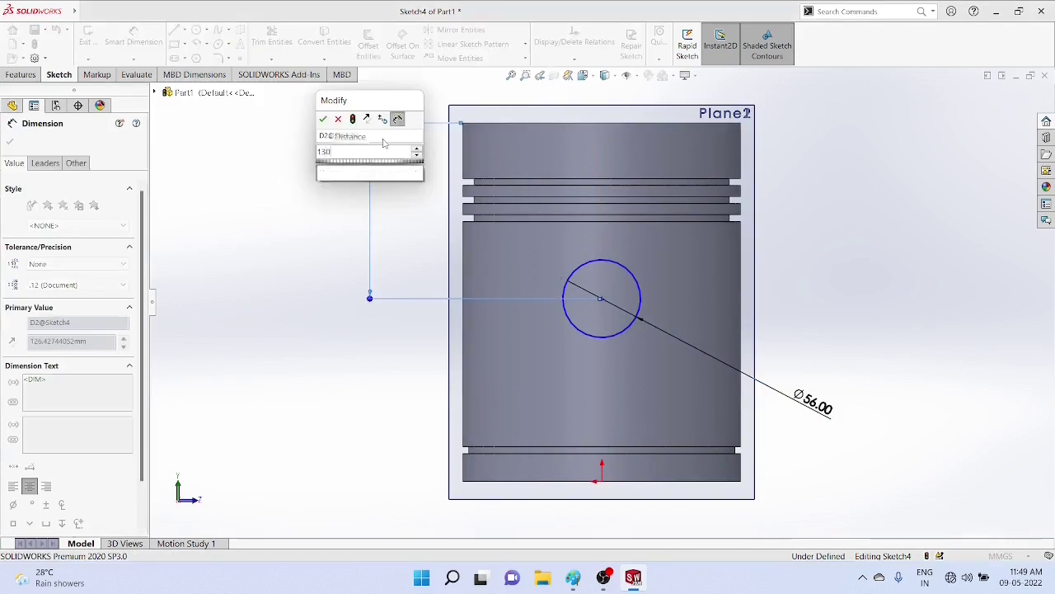
pyautogui.write('30')
pyautogui.press('Return')
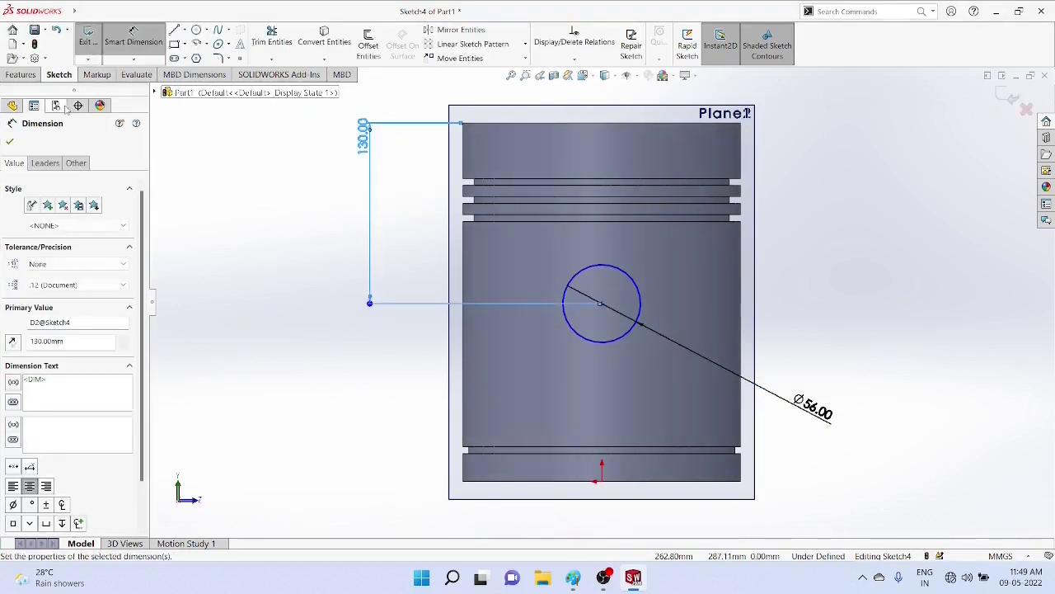
pyautogui.click(23, 76)
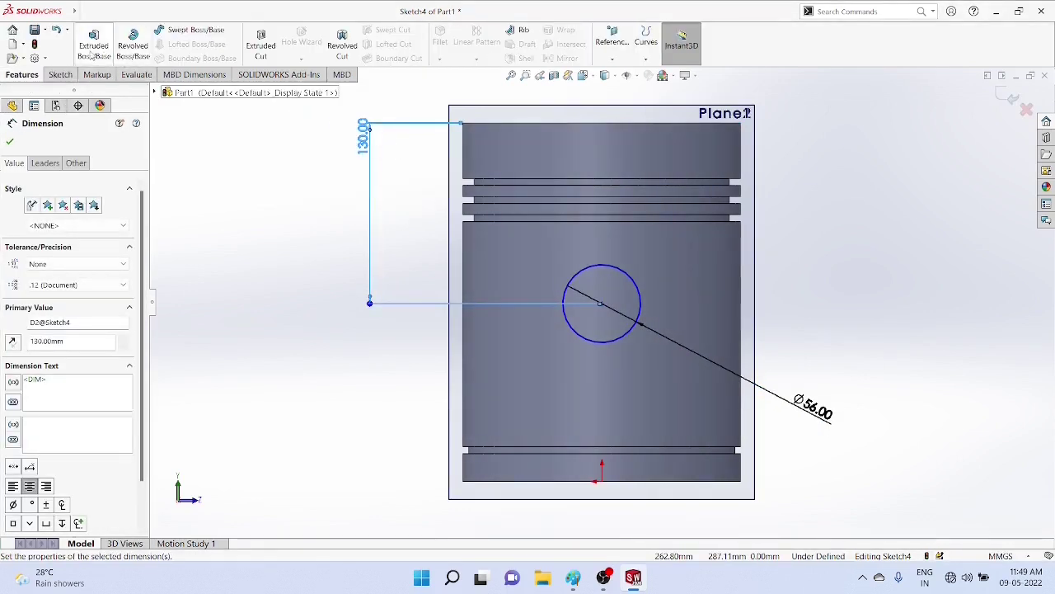
# Step: Cut the Ø56.00 circle from Sketch4 Through All in the reversed direction as Cut-Extrude1
pyautogui.click(342, 45)
pyautogui.moveTo(877, 294)
pyautogui.mouseDown(button='middle')
pyautogui.moveTo(787, 297)
pyautogui.moveTo(763, 277)
pyautogui.mouseUp(button='middle')
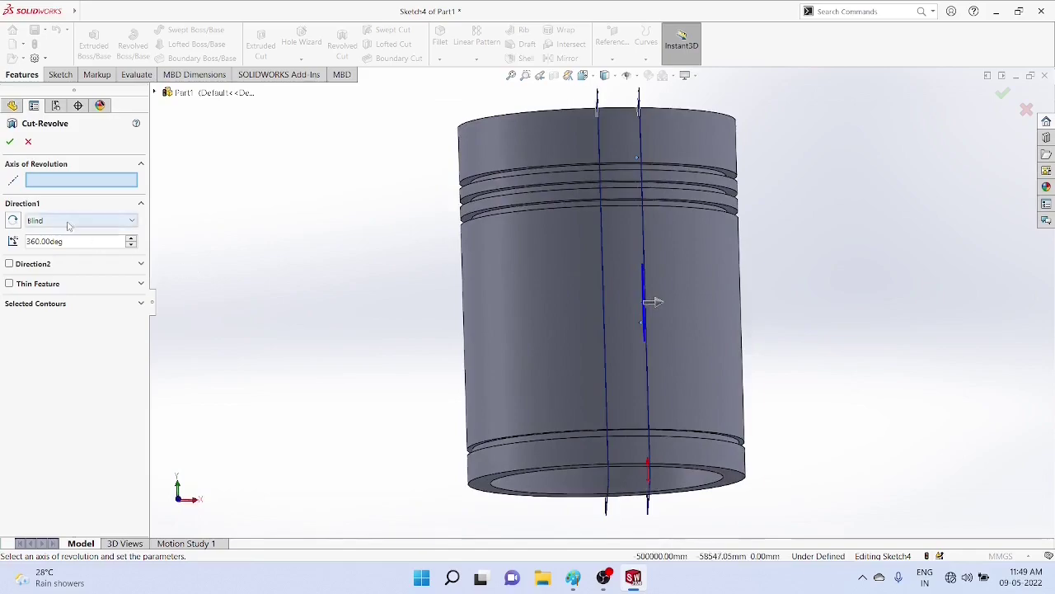
pyautogui.press('Escape')
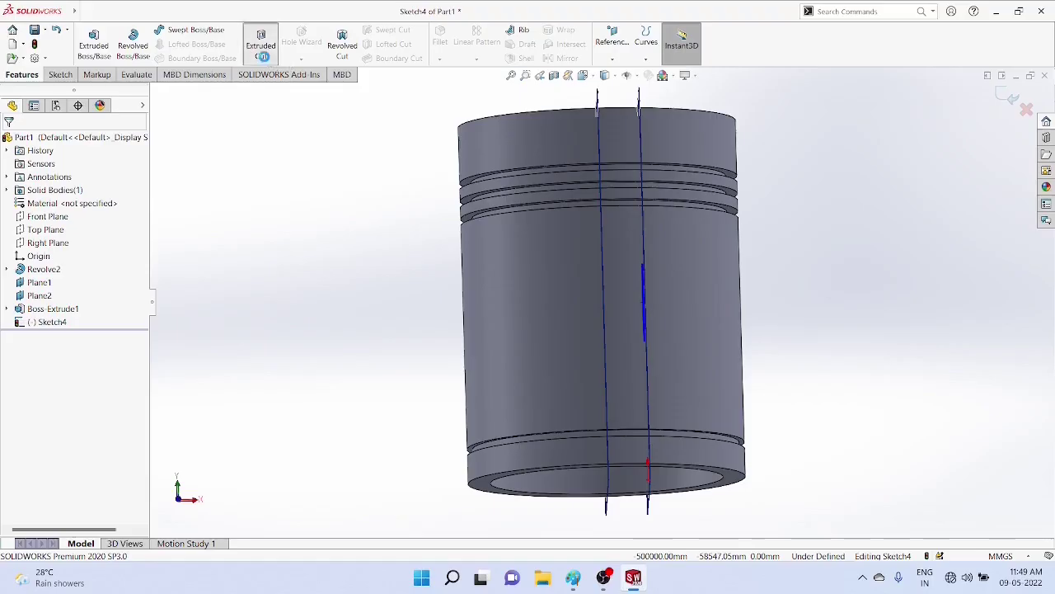
pyautogui.click(261, 45)
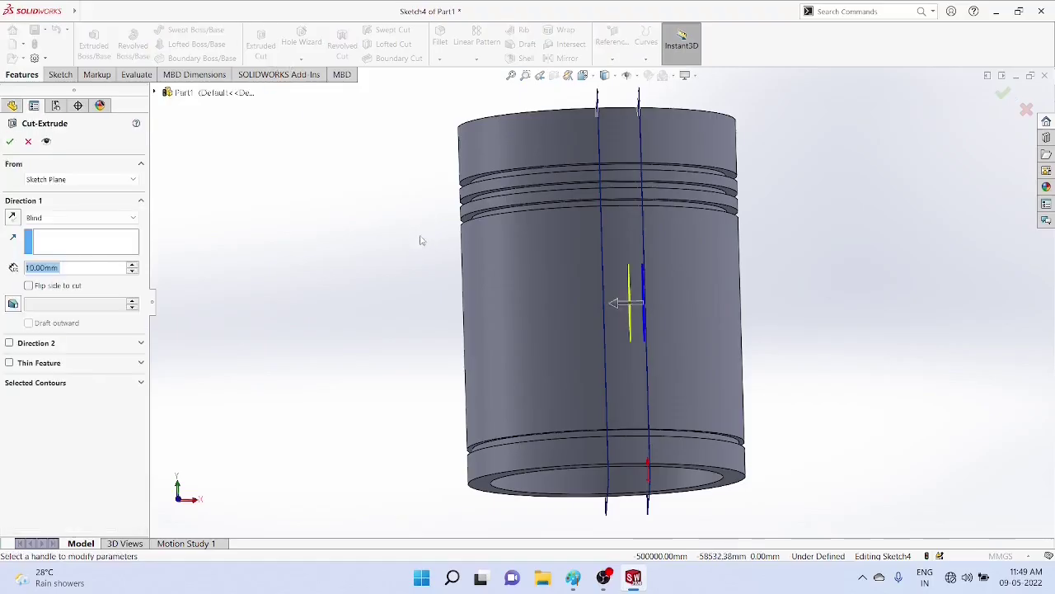
pyautogui.click(11, 219)
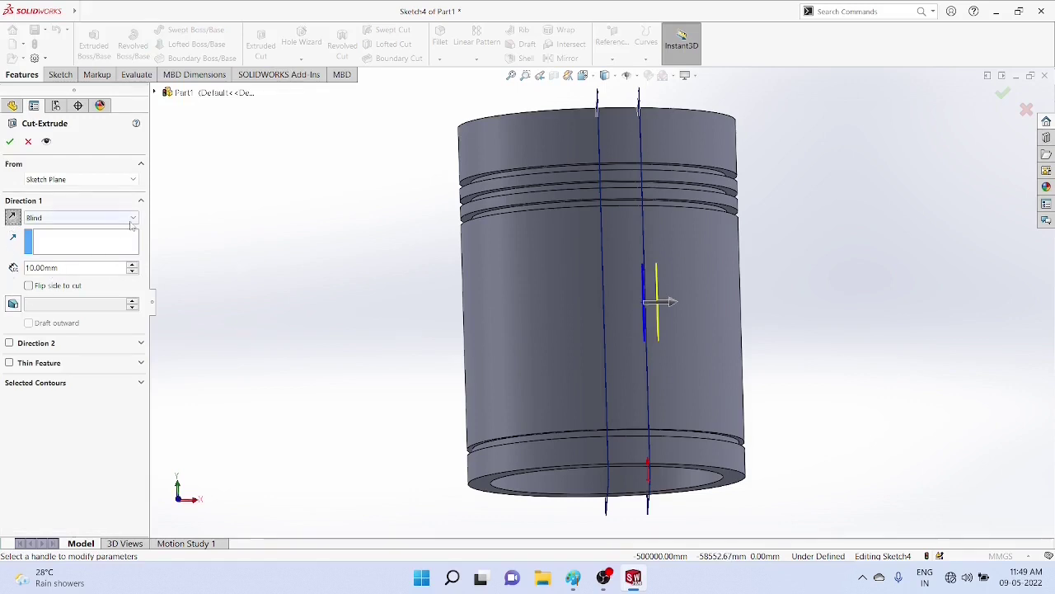
pyautogui.click(103, 218)
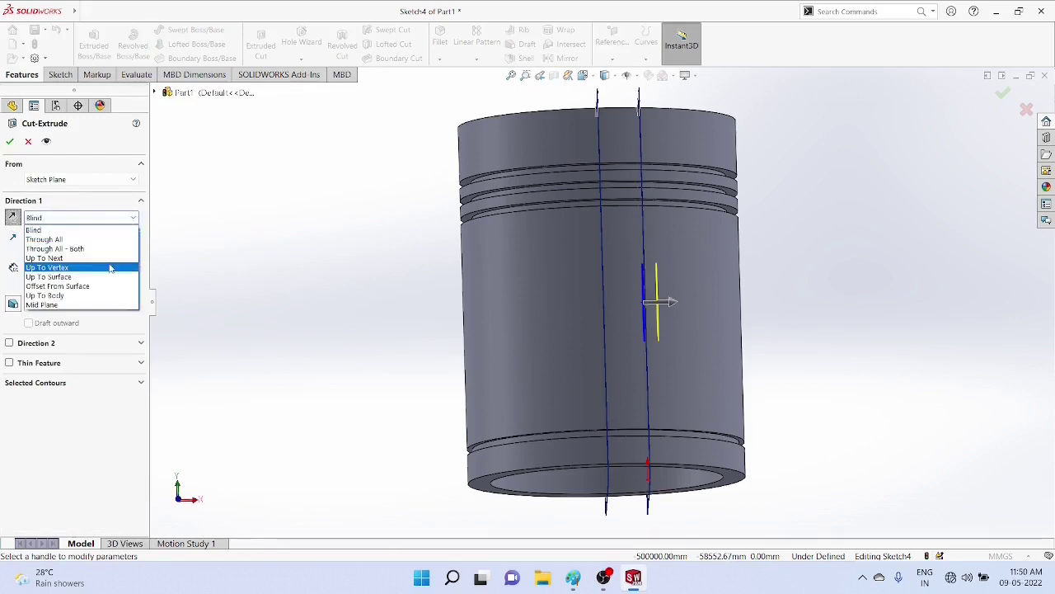
pyautogui.click(105, 240)
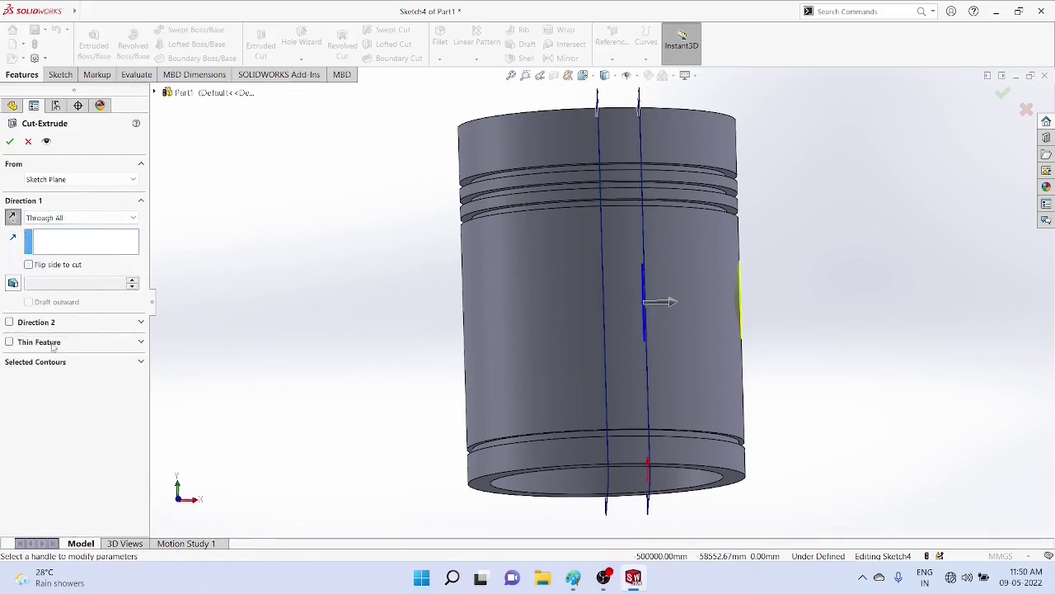
pyautogui.click(10, 141)
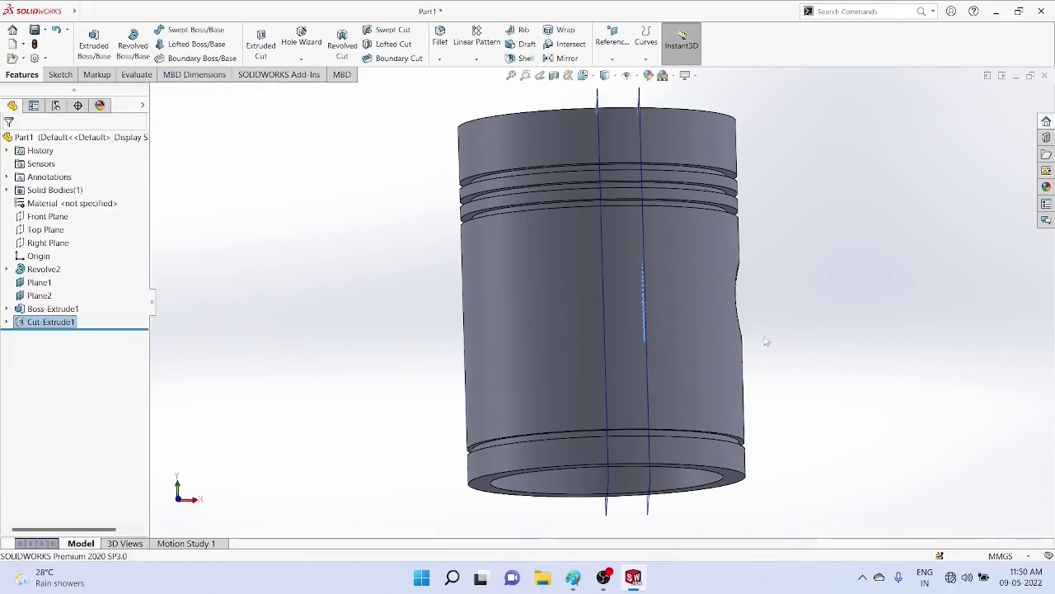
pyautogui.moveTo(839, 343)
pyautogui.mouseDown(button='middle')
pyautogui.moveTo(709, 363)
pyautogui.moveTo(815, 360)
pyautogui.moveTo(822, 398)
pyautogui.moveTo(844, 381)
pyautogui.moveTo(828, 360)
pyautogui.mouseUp(button='middle')
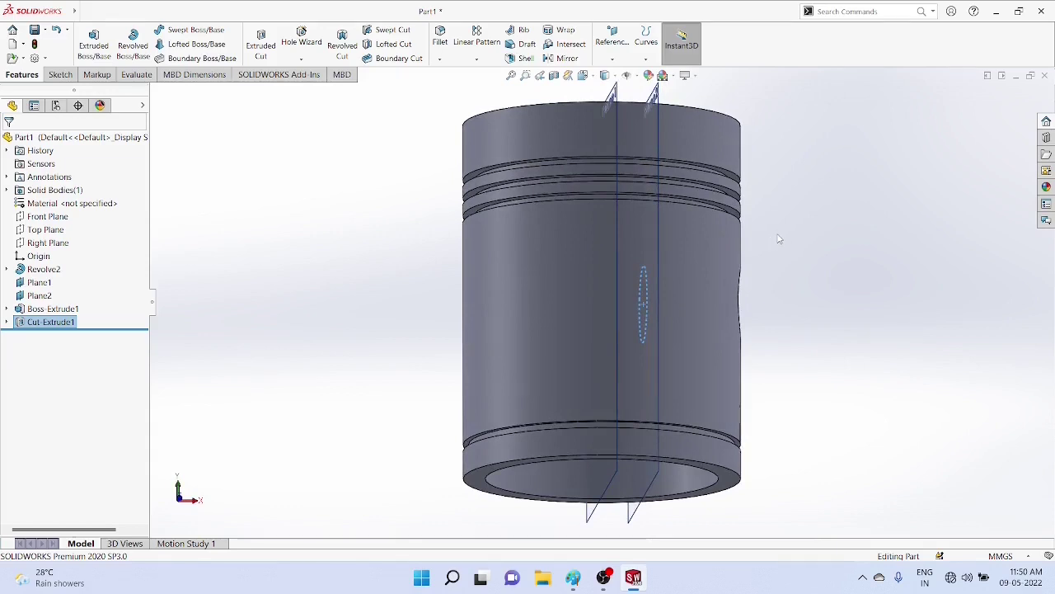
pyautogui.moveTo(778, 239); pyautogui.dragTo(772, 331, button='middle')
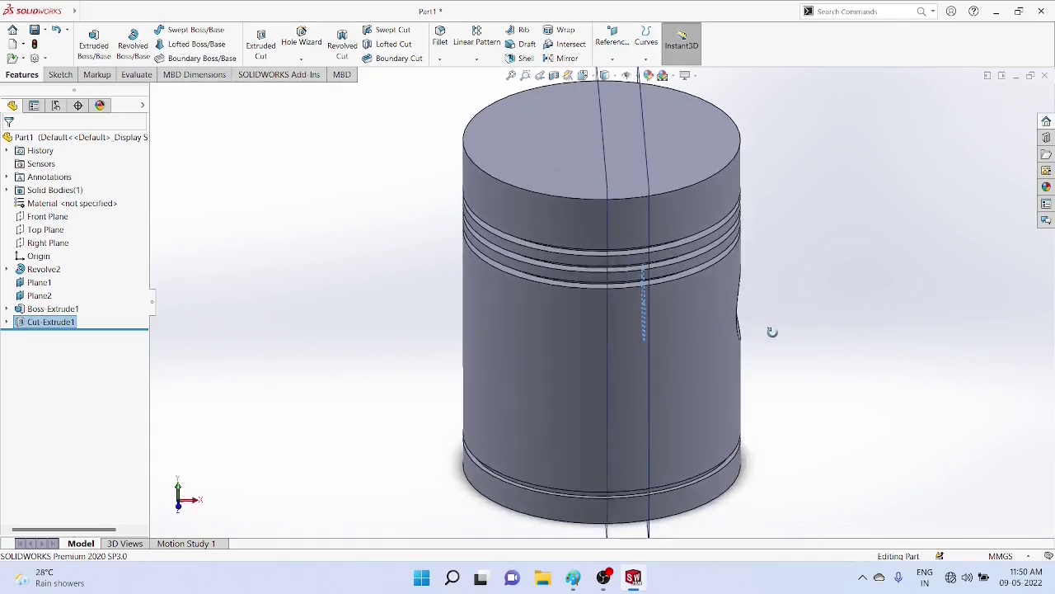
# Step: Apply a Section View of the piston along the Front Plane
pyautogui.click(44, 220)
pyautogui.rightClick(45, 219)
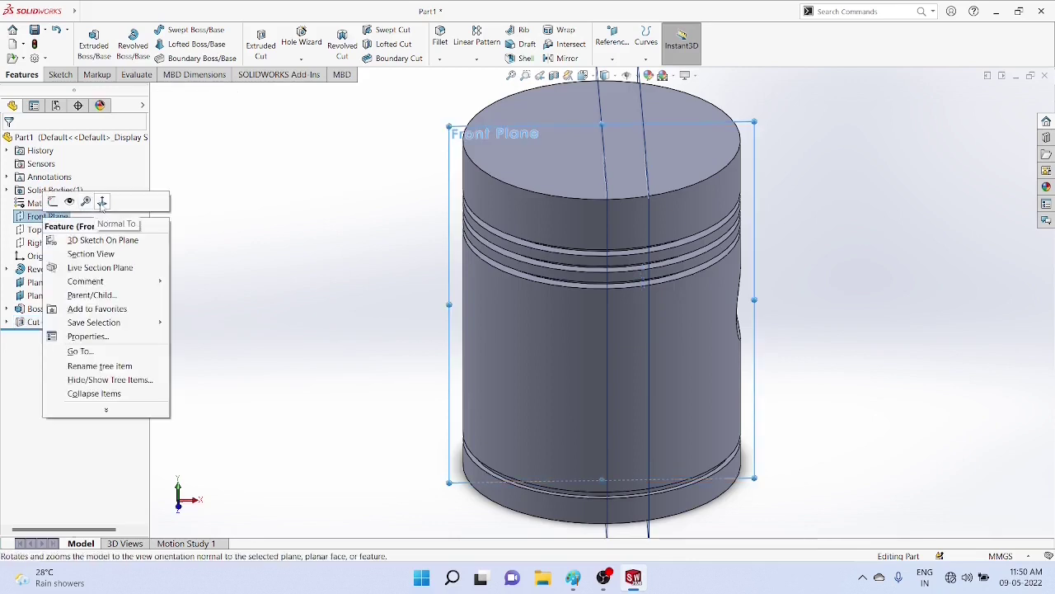
pyautogui.click(555, 76)
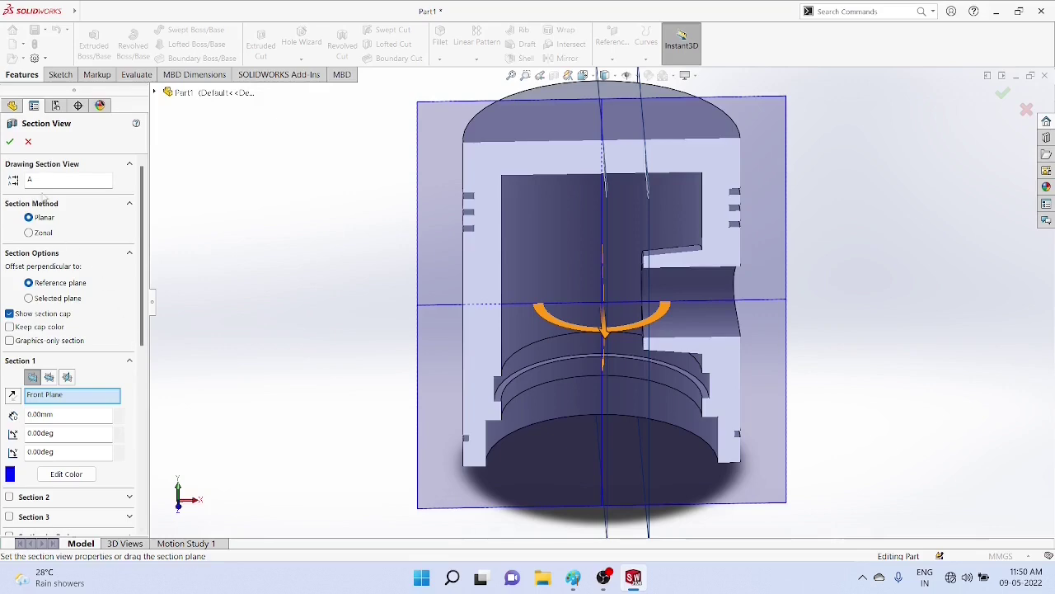
pyautogui.click(28, 142)
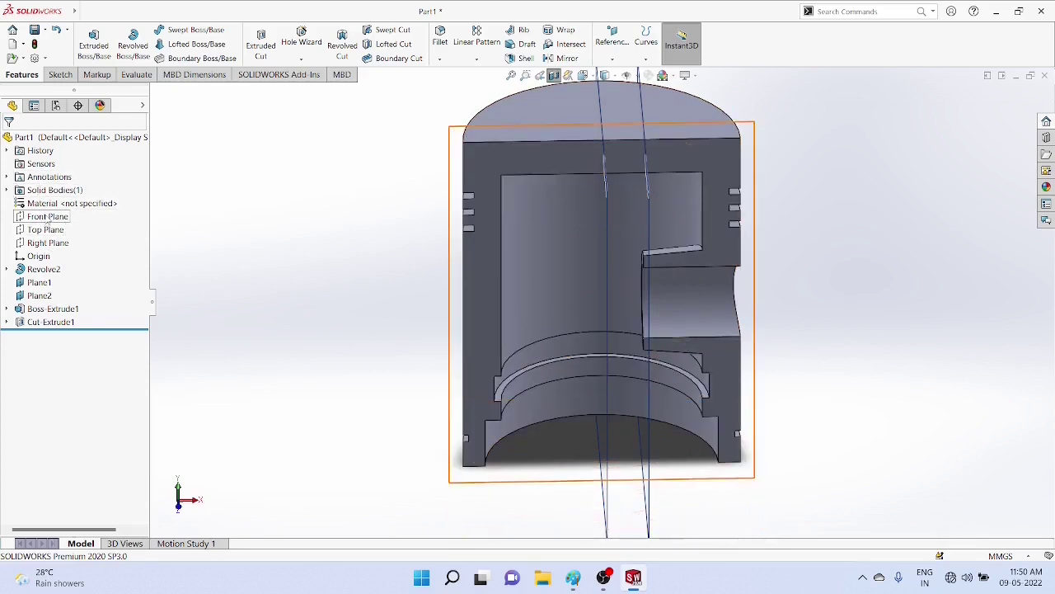
# Step: Orient the view Normal To the Front Plane
pyautogui.click(47, 218)
pyautogui.rightClick(47, 218)
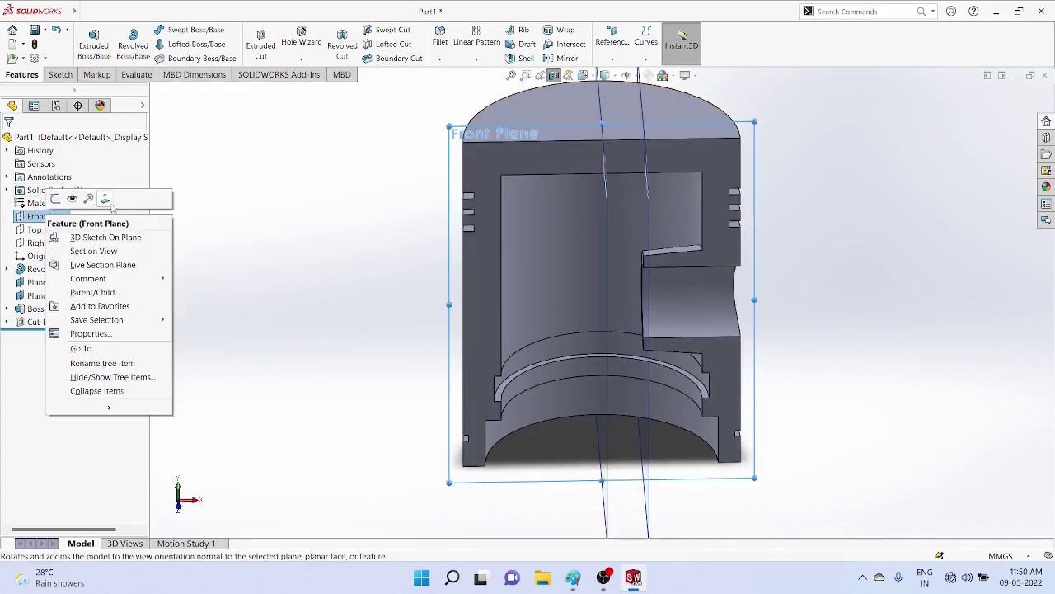
pyautogui.click(112, 204)
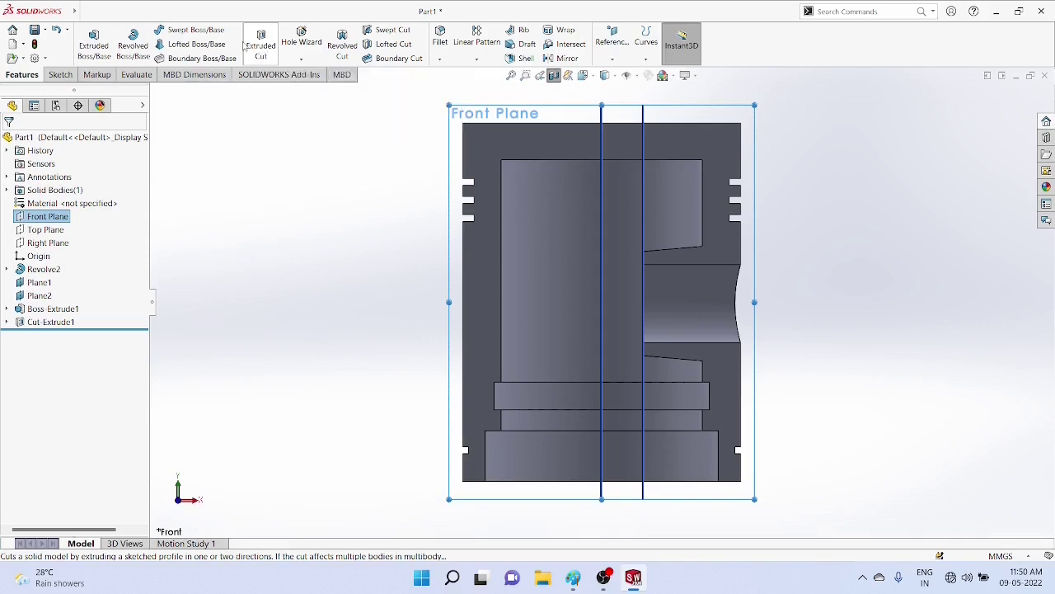
# Step: Start a new sketch on the Front Plane with the Center Rectangle tool
pyautogui.click(61, 75)
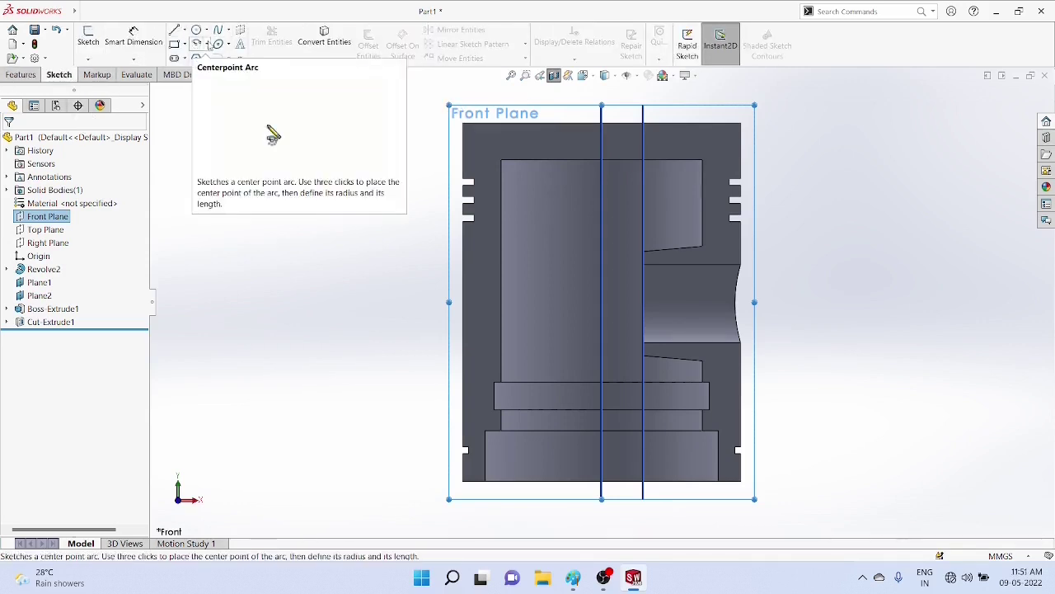
pyautogui.click(186, 44)
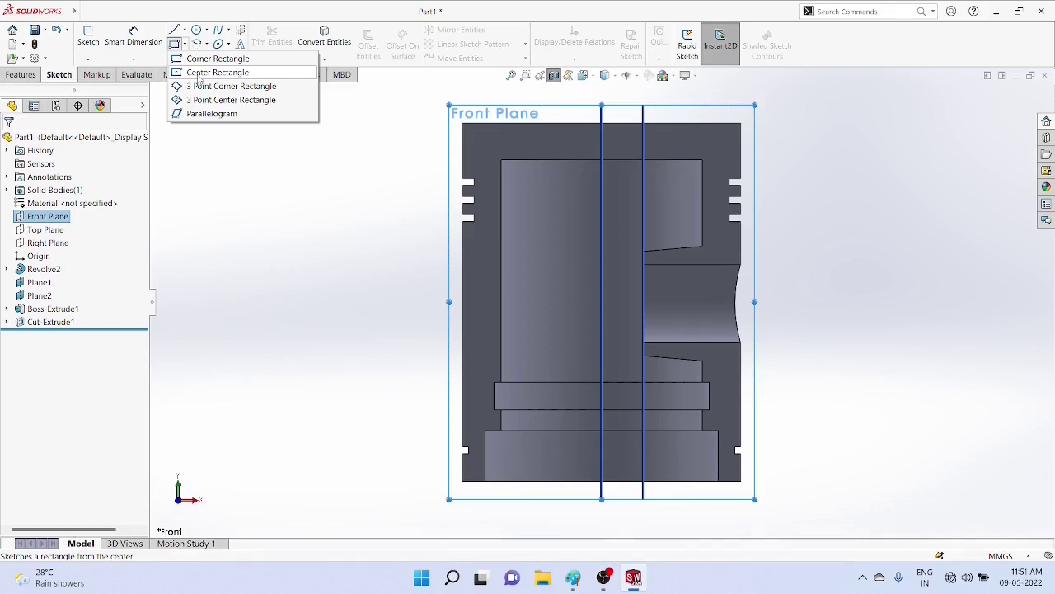
pyautogui.click(198, 73)
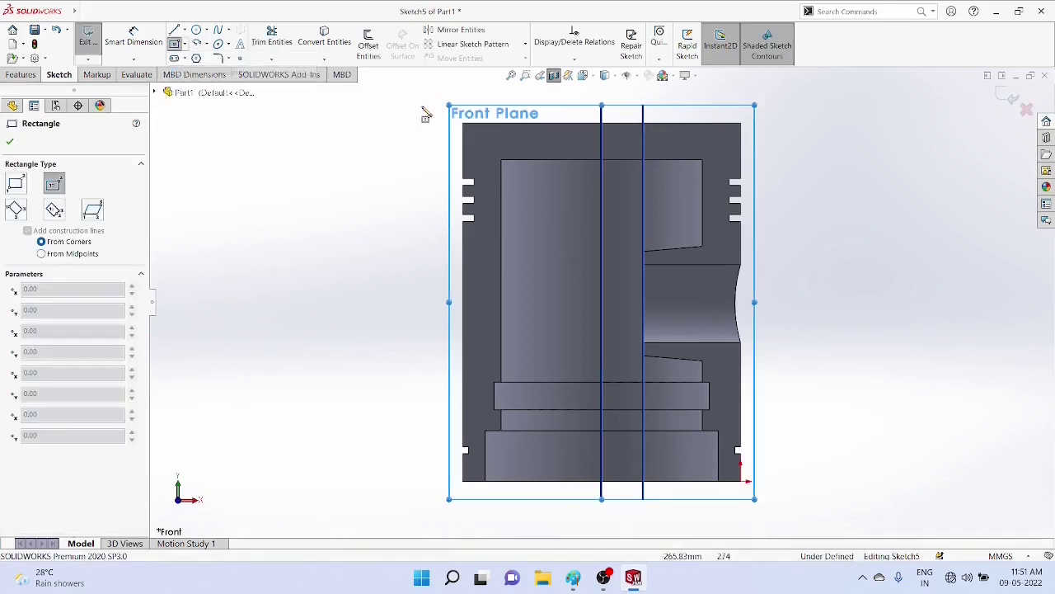
pyautogui.scroll(2, 707, 269)
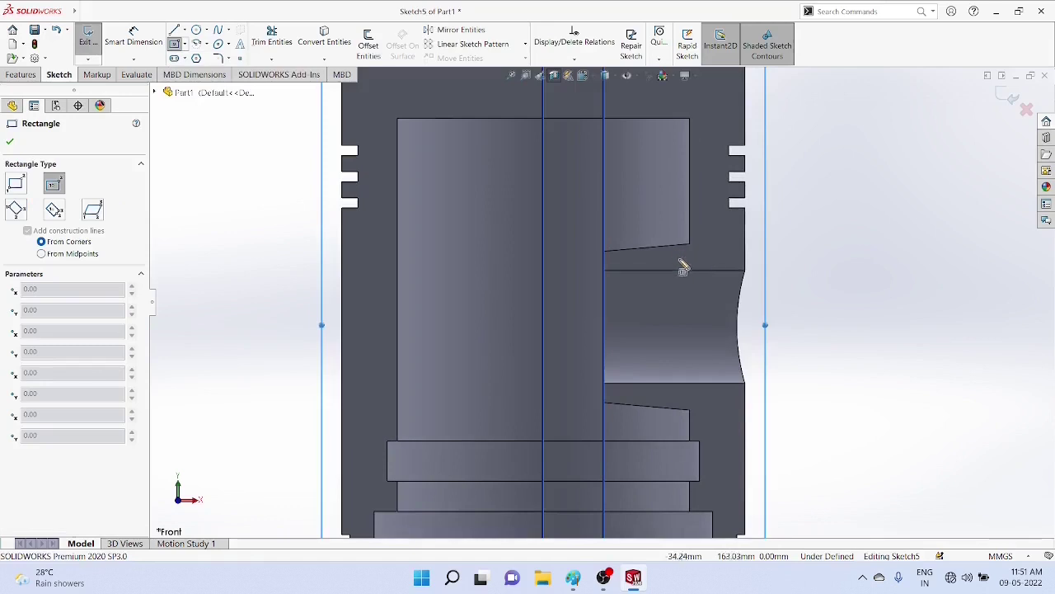
pyautogui.click(681, 262)
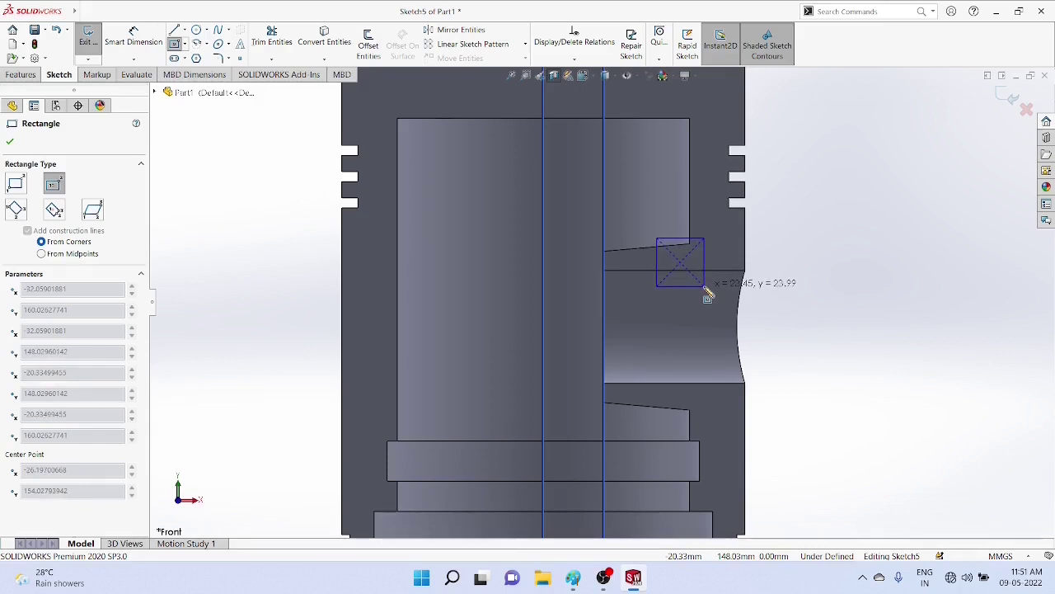
pyautogui.scroll(4, 707, 295)
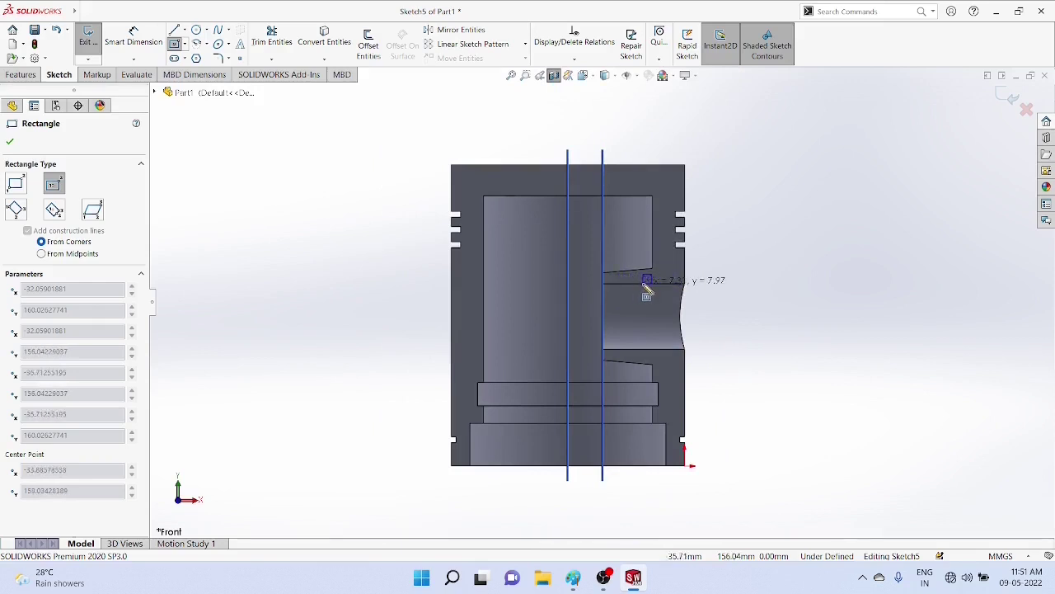
pyautogui.scroll(-3, 652, 293)
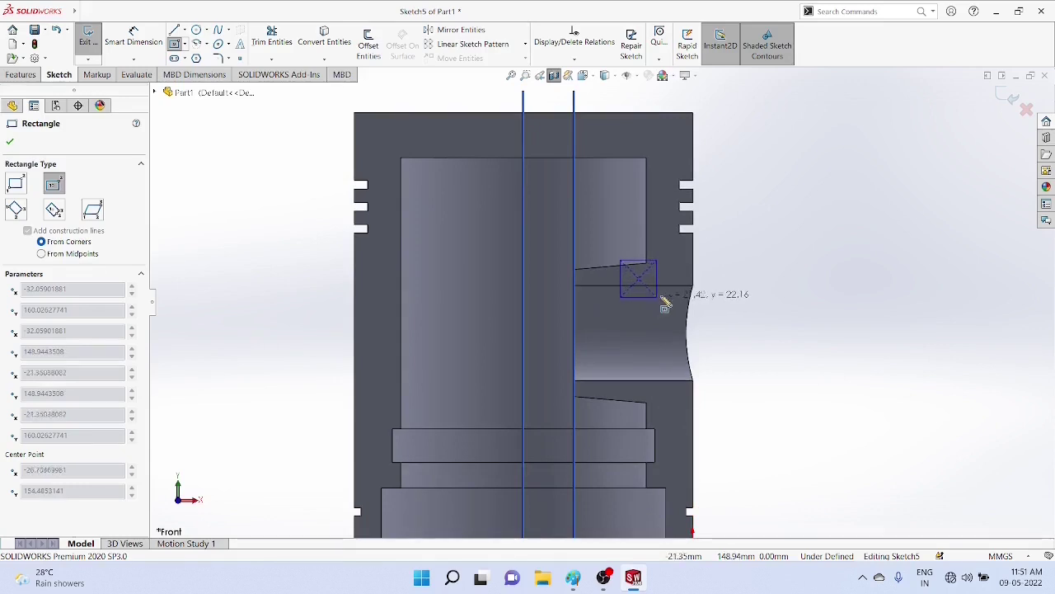
# Step: Set the display style to Hidden Lines Visible and switch to Corner Rectangle
pyautogui.click(614, 76)
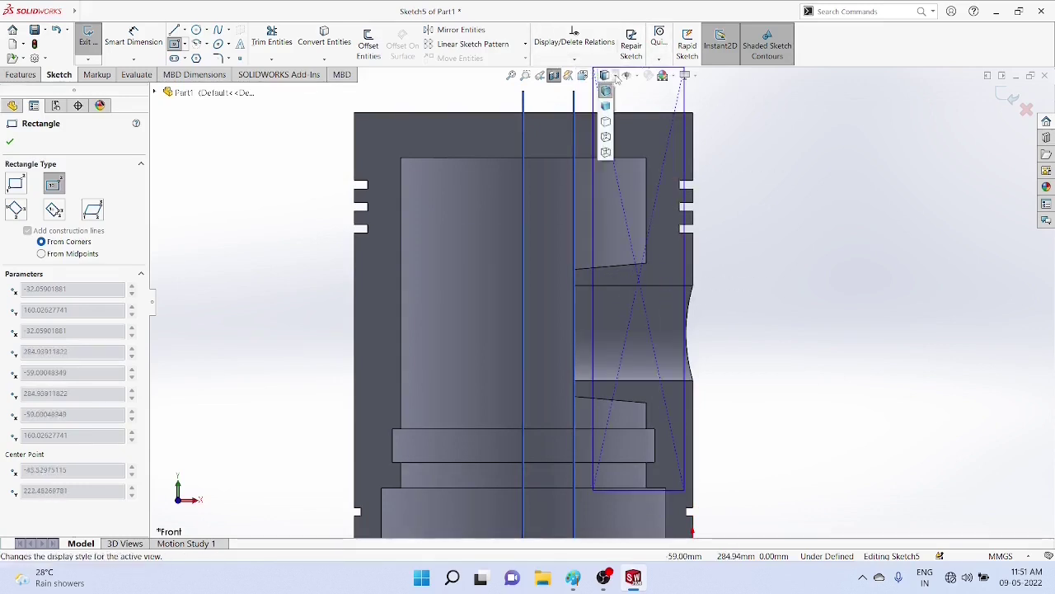
pyautogui.click(606, 137)
pyautogui.scroll(1, 753, 277)
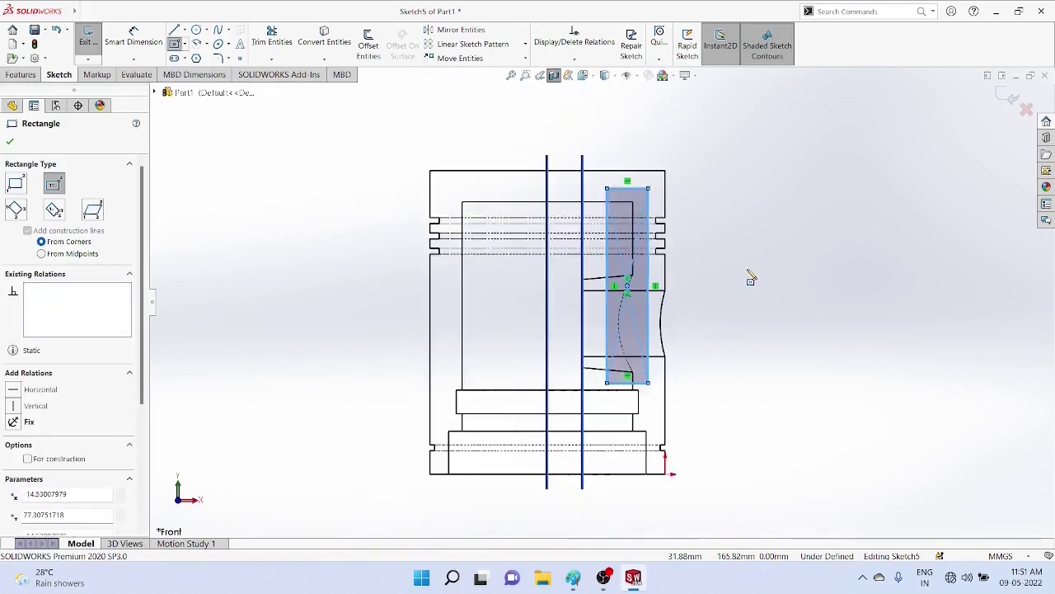
pyautogui.scroll(-1, 753, 277)
pyautogui.scroll(-2, 629, 346)
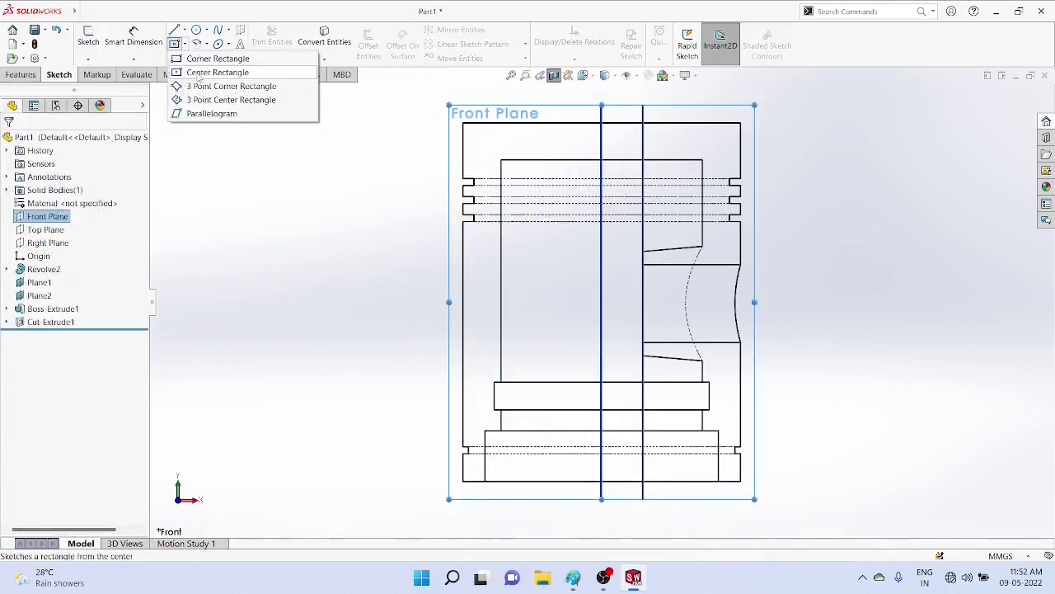
pyautogui.click(213, 69)
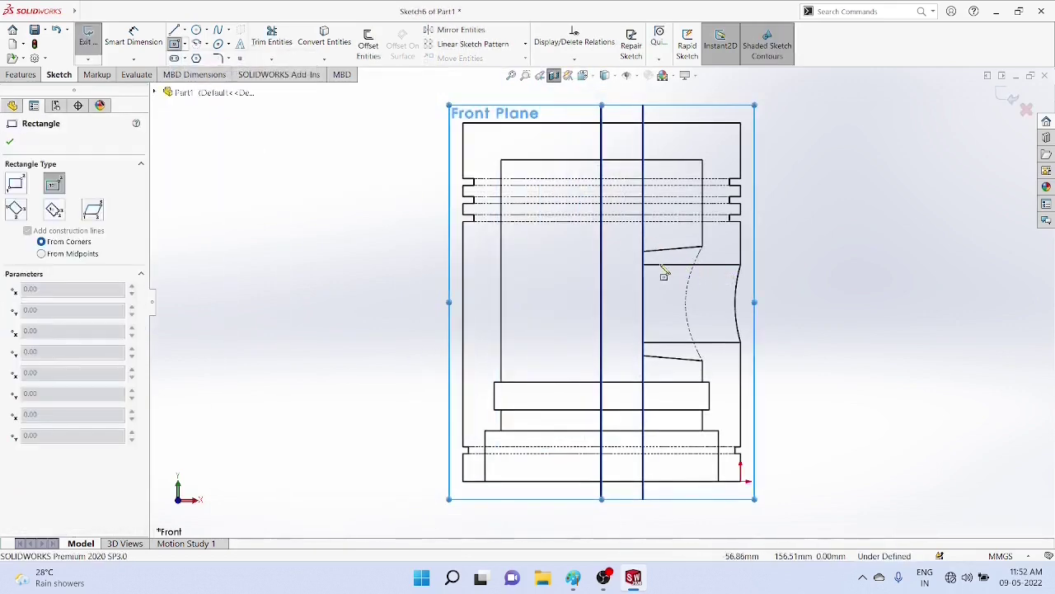
# Step: Draw the small groove rectangle beside the side hole and dimension it 102 mm vertically from the top edge
pyautogui.click(701, 251)
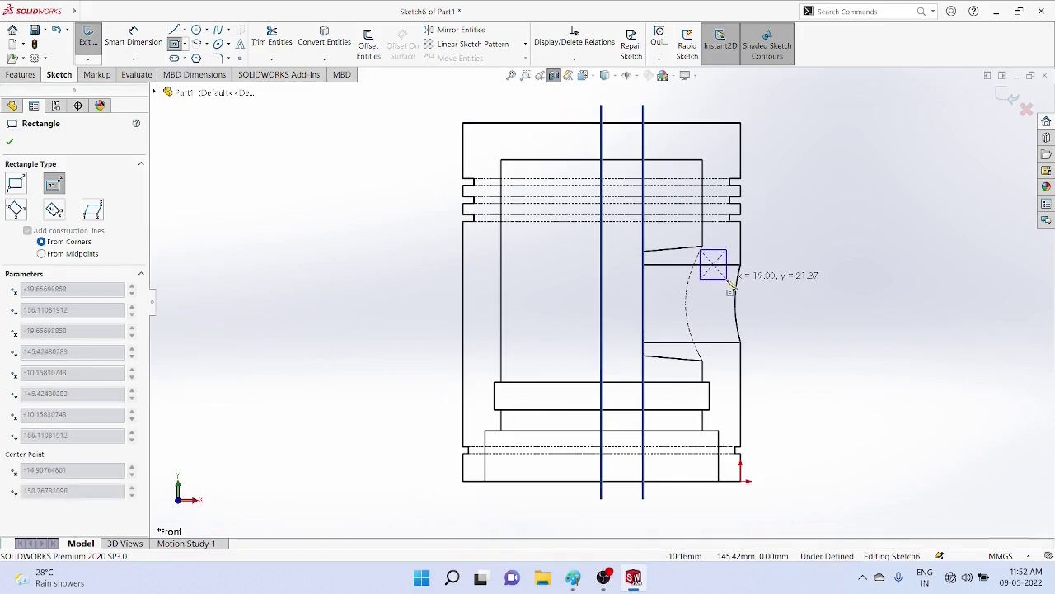
pyautogui.click(729, 280)
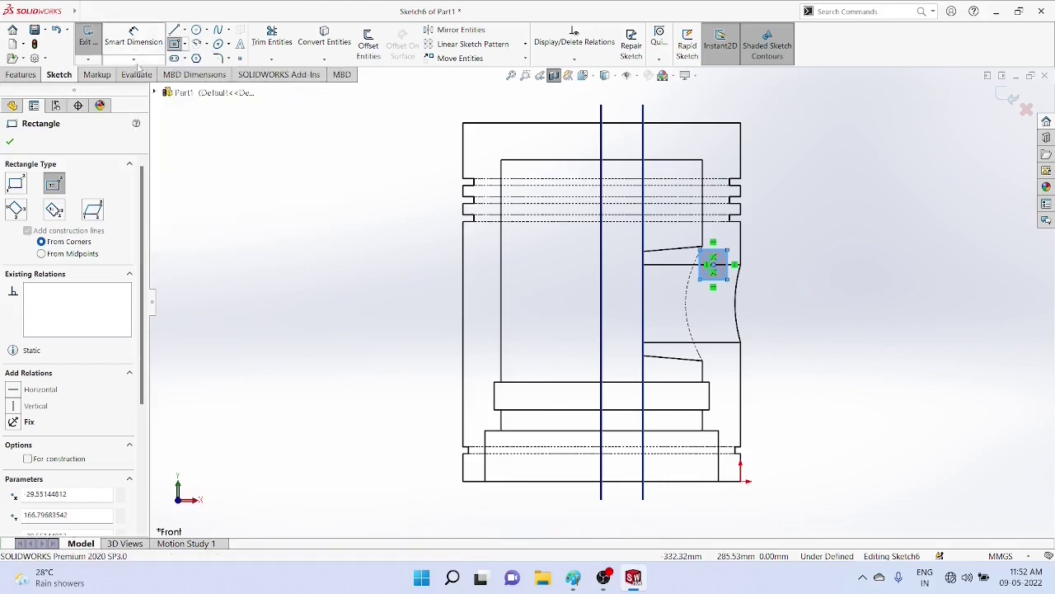
pyautogui.click(135, 61)
pyautogui.click(156, 100)
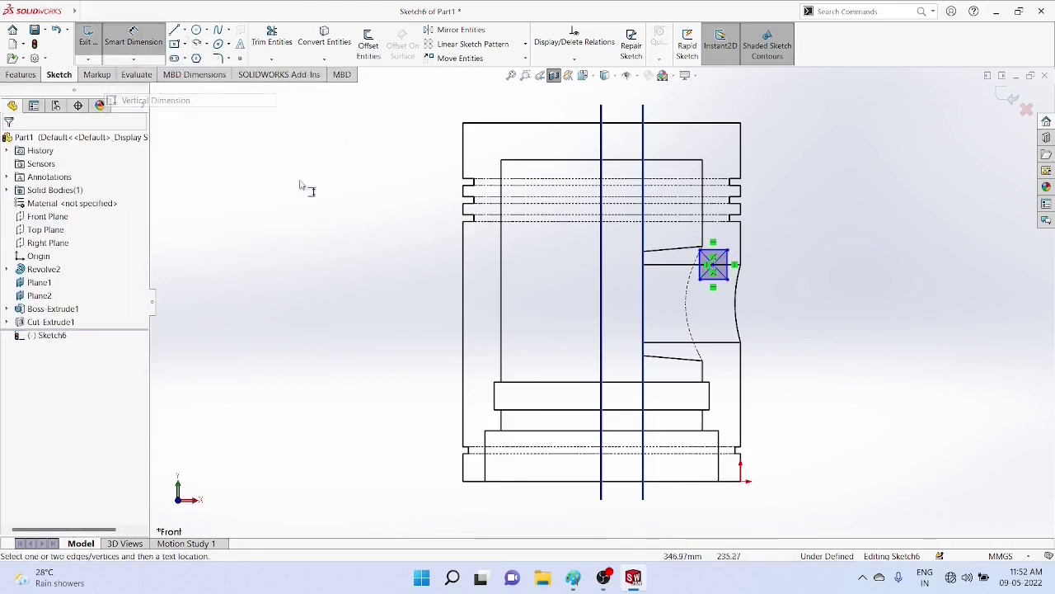
pyautogui.click(714, 265)
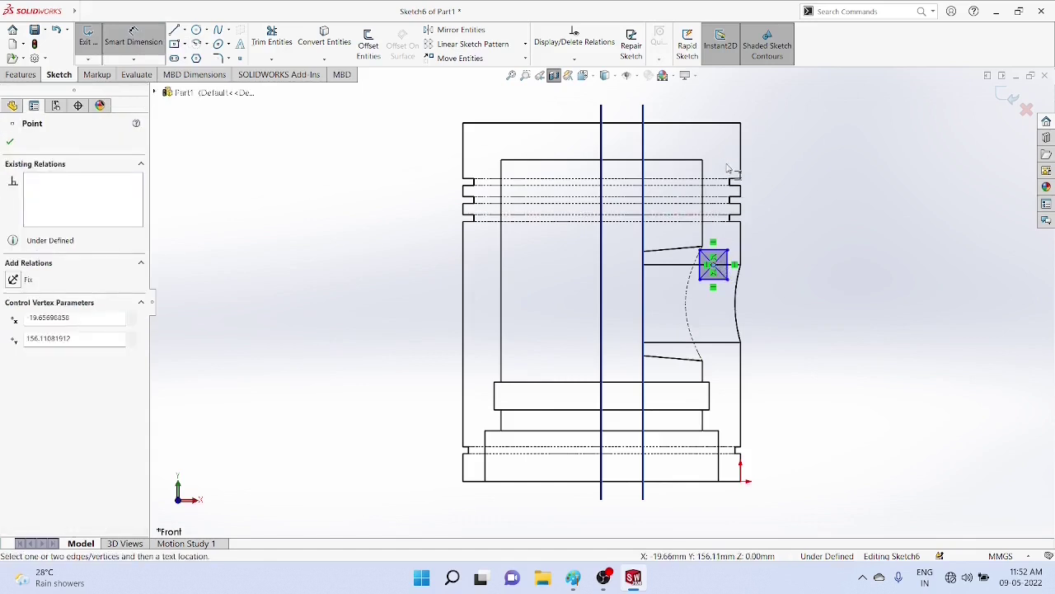
pyautogui.click(716, 125)
pyautogui.click(830, 140)
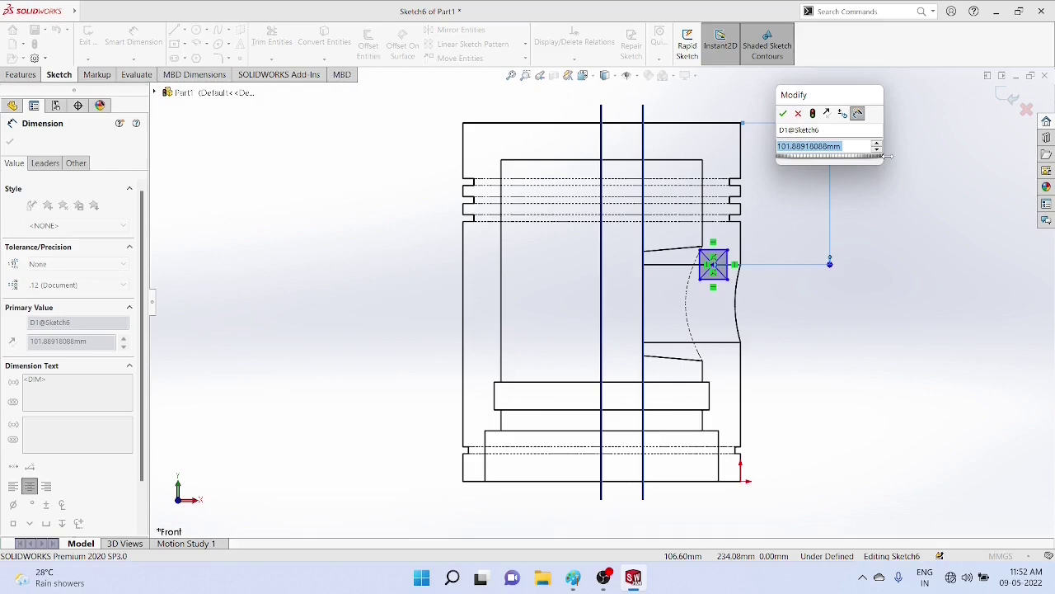
pyautogui.write('102')
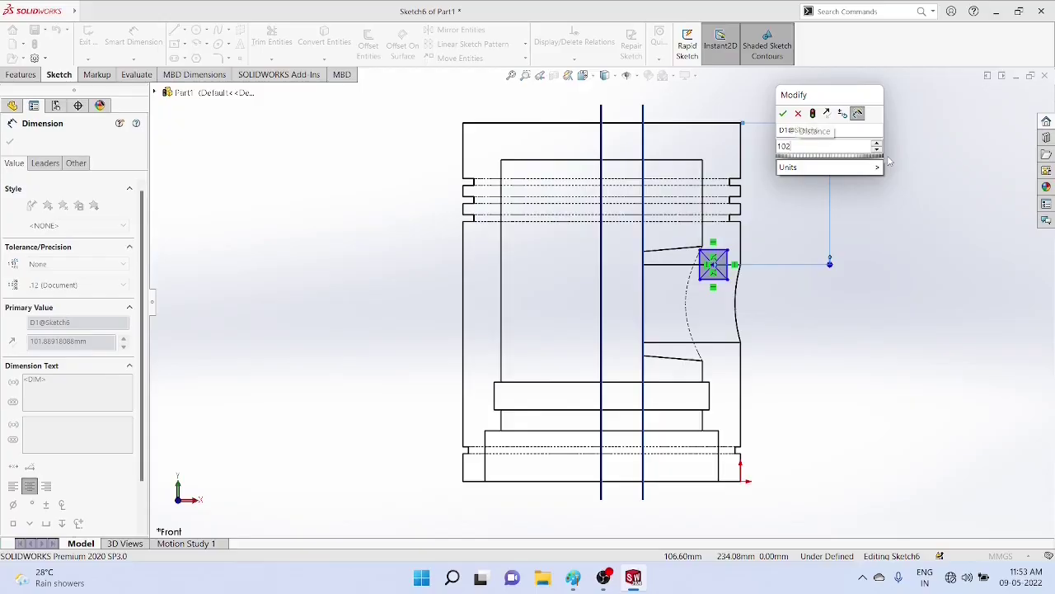
pyautogui.press('Return')
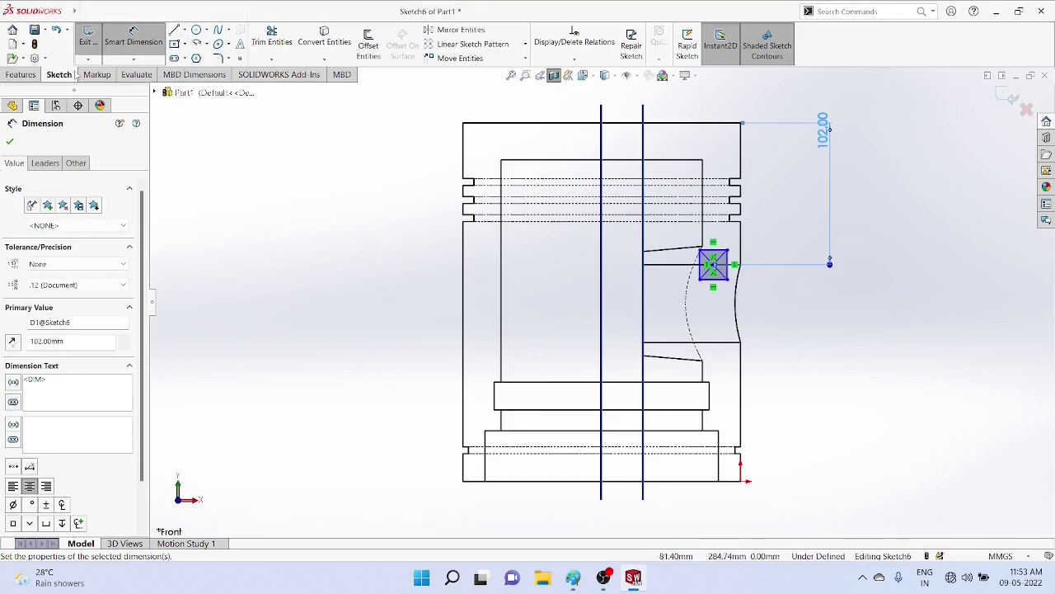
# Step: Switch back to general Smart Dimension and choose the Centerline tool
pyautogui.click(135, 61)
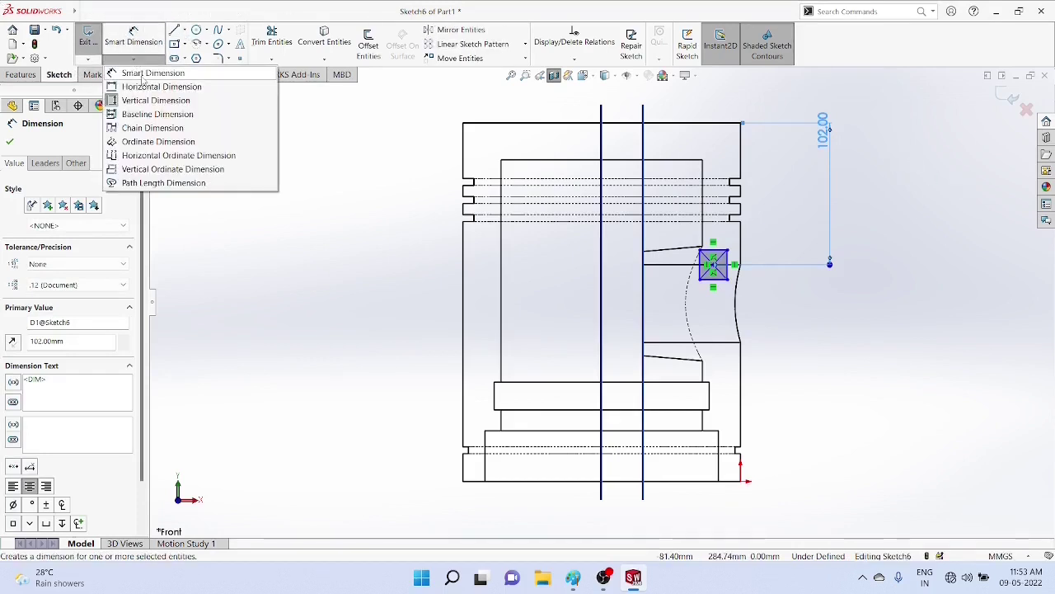
pyautogui.click(144, 75)
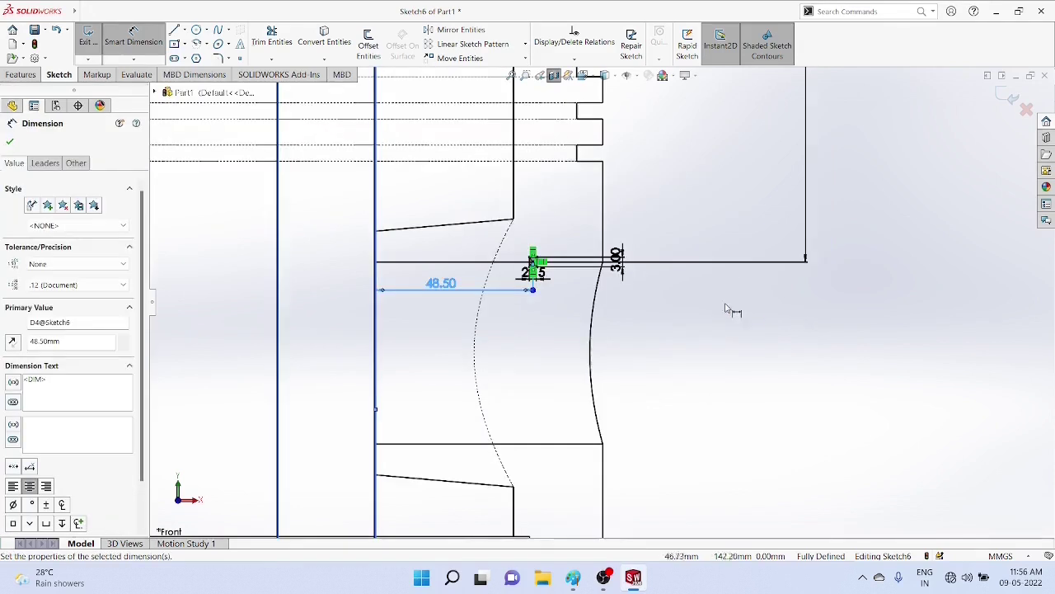
pyautogui.scroll(-1, 607, 292)
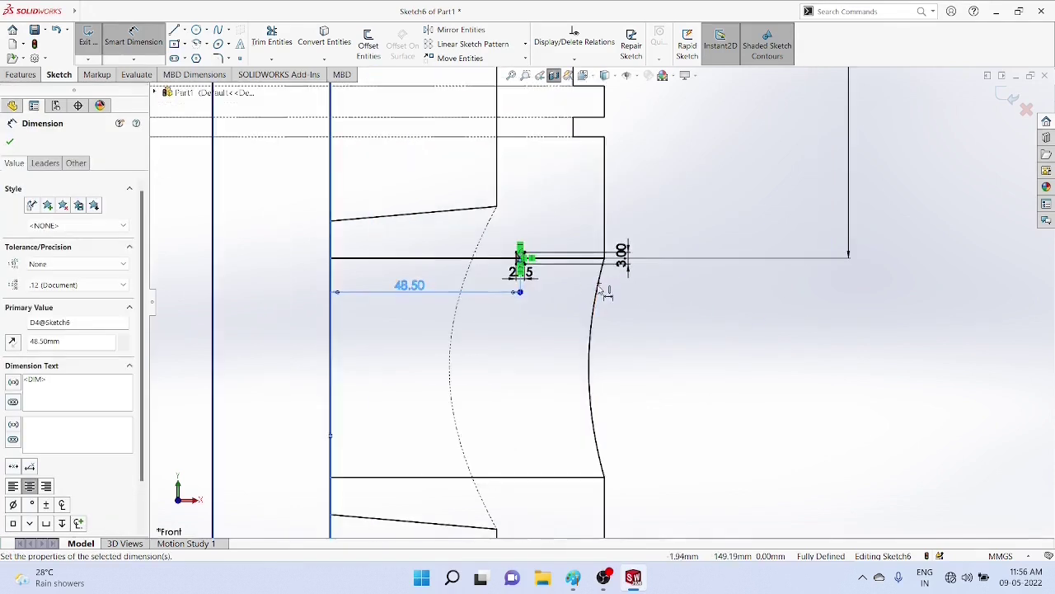
pyautogui.click(185, 30)
pyautogui.click(188, 56)
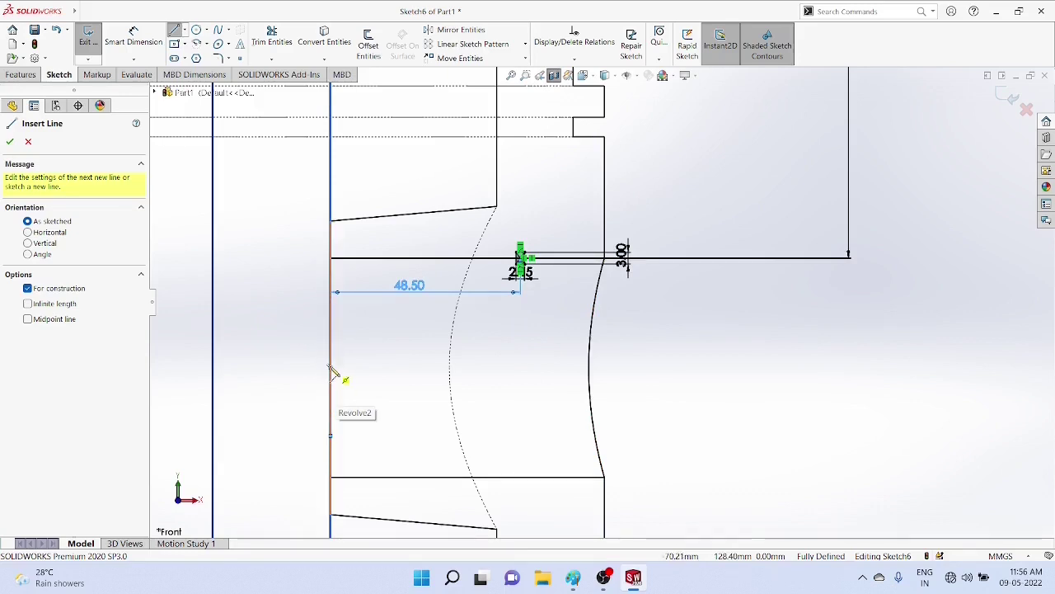
# Step: Draw a horizontal centerline through the groove rectangle's area
pyautogui.click(330, 367)
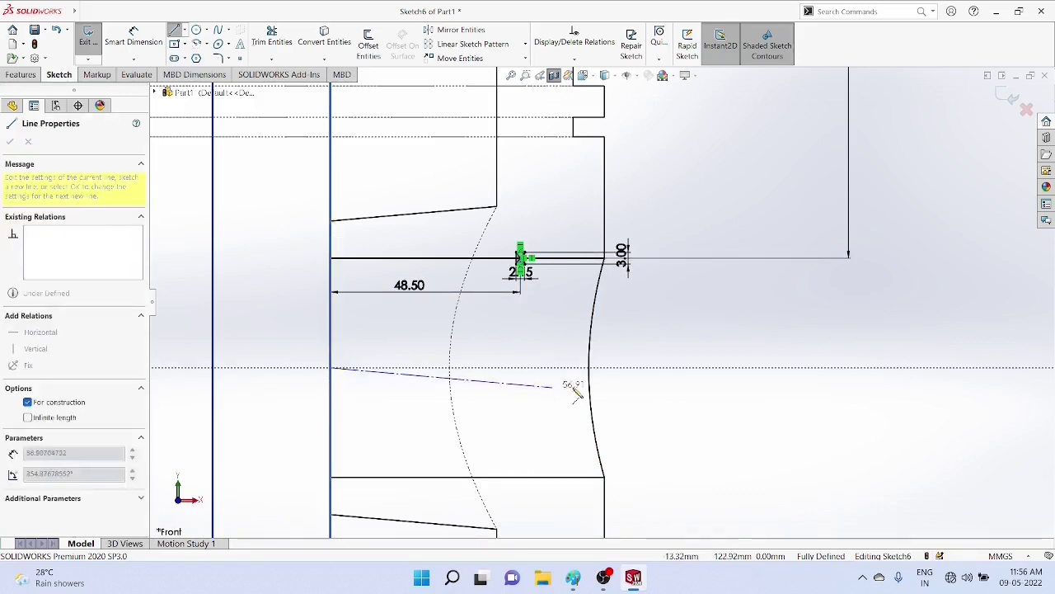
pyautogui.rightClick(719, 369)
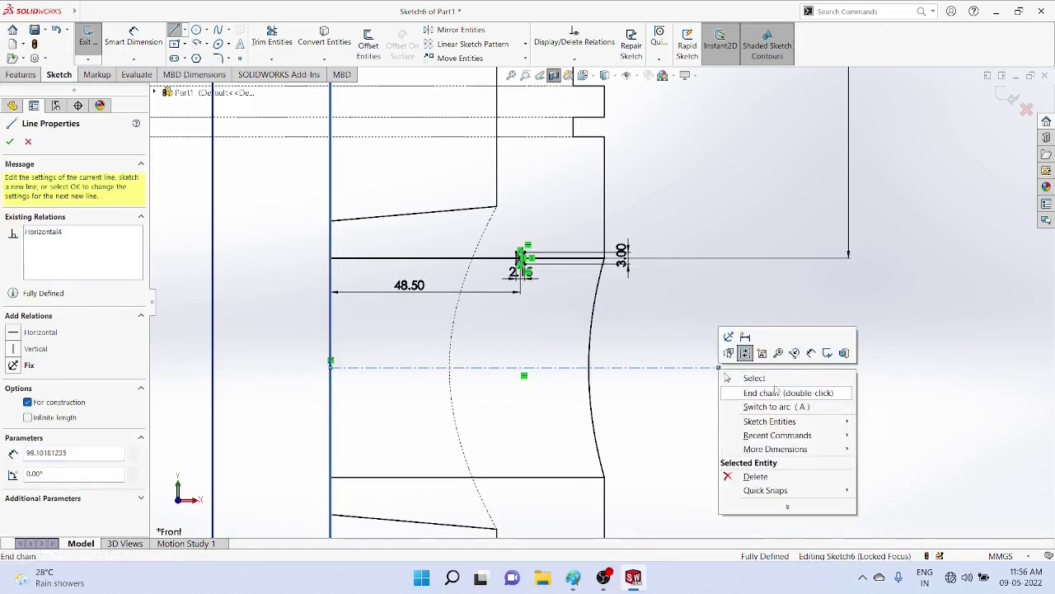
pyautogui.click(754, 377)
# Step: Revolve-cut the rectangle 360° about the centerline to create Cut-Revolve1
pyautogui.click(23, 74)
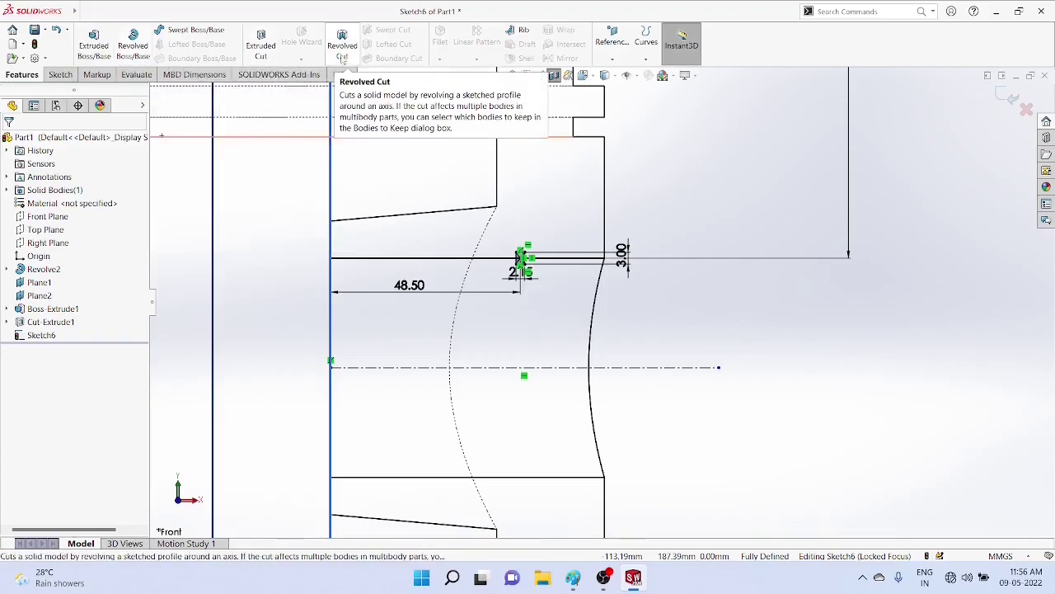
pyautogui.click(343, 43)
pyautogui.click(559, 368)
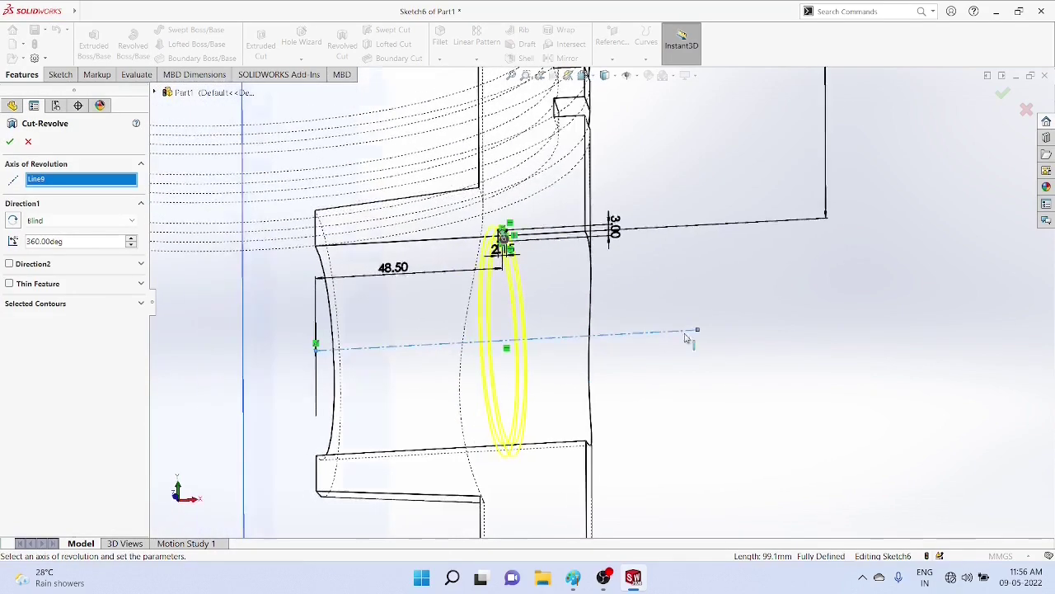
pyautogui.click(10, 143)
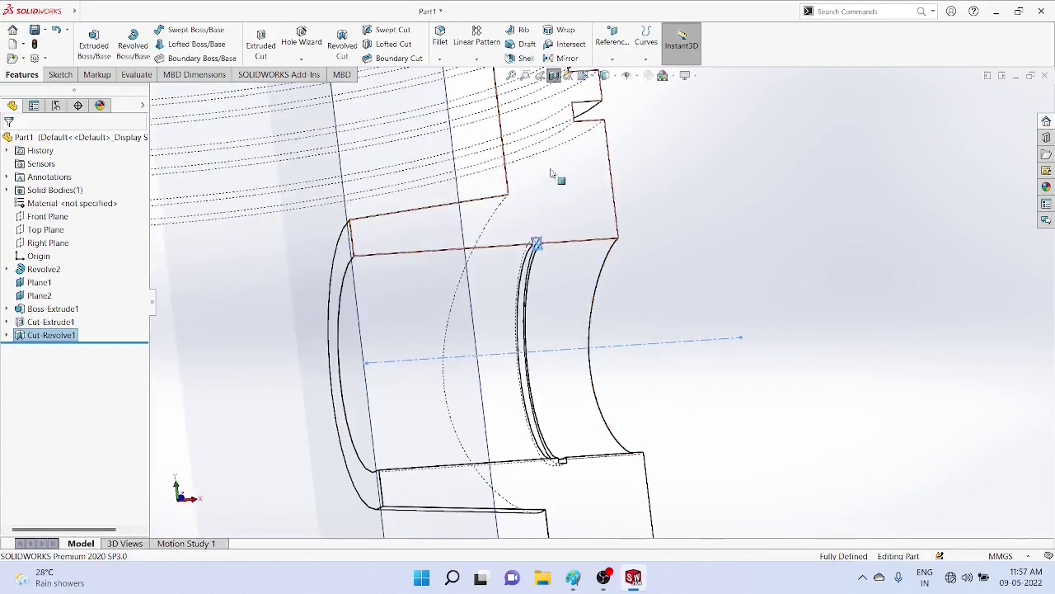
# Step: Switch the piston display to Shaded With Edges after briefly trying plain Shaded
pyautogui.click(607, 92)
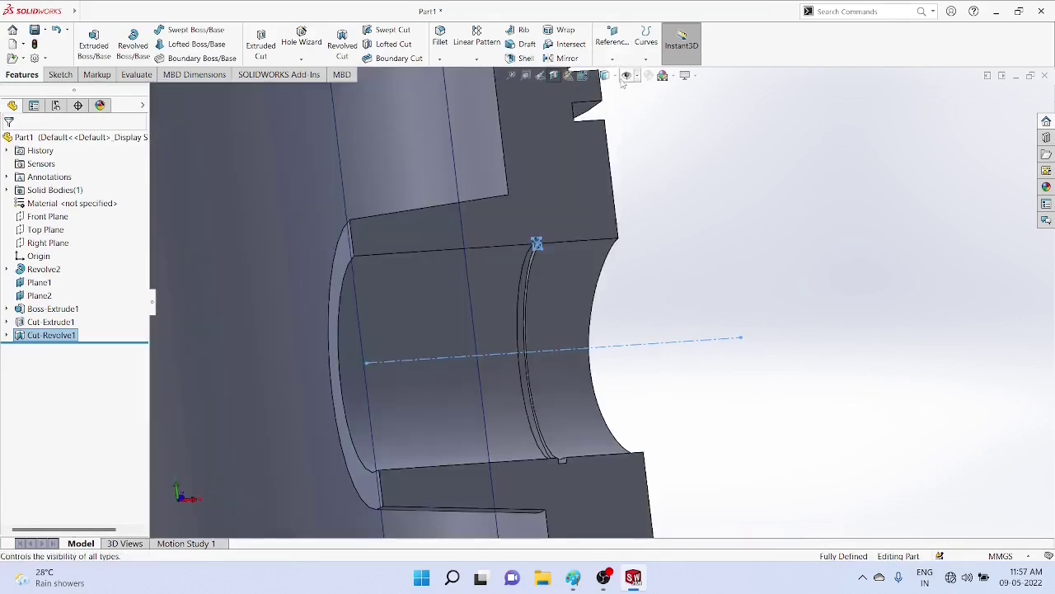
pyautogui.moveTo(607, 76)
pyautogui.click(607, 106)
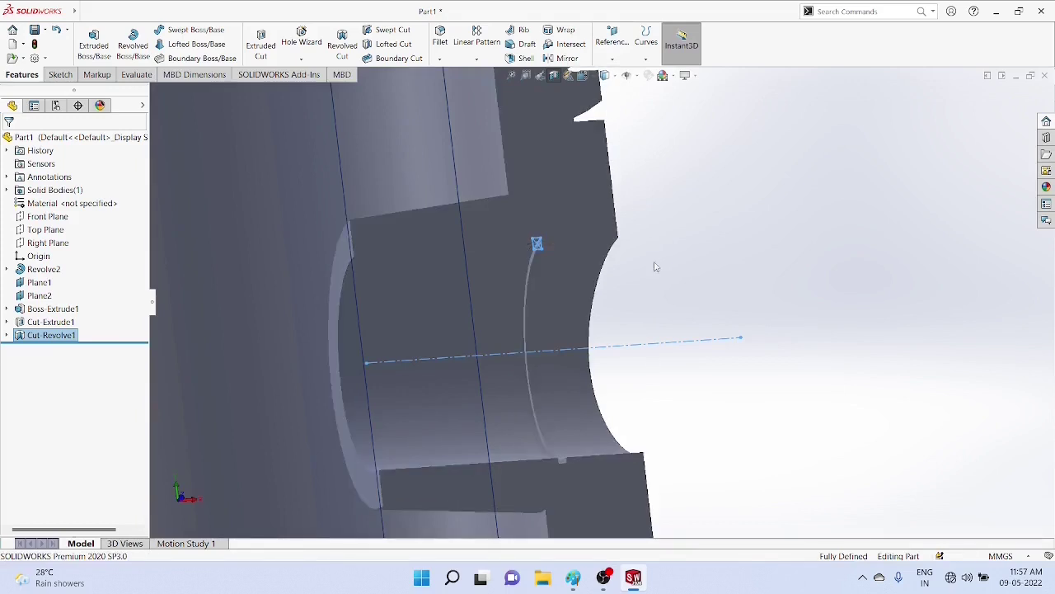
pyautogui.click(607, 93)
pyautogui.scroll(4, 635, 289)
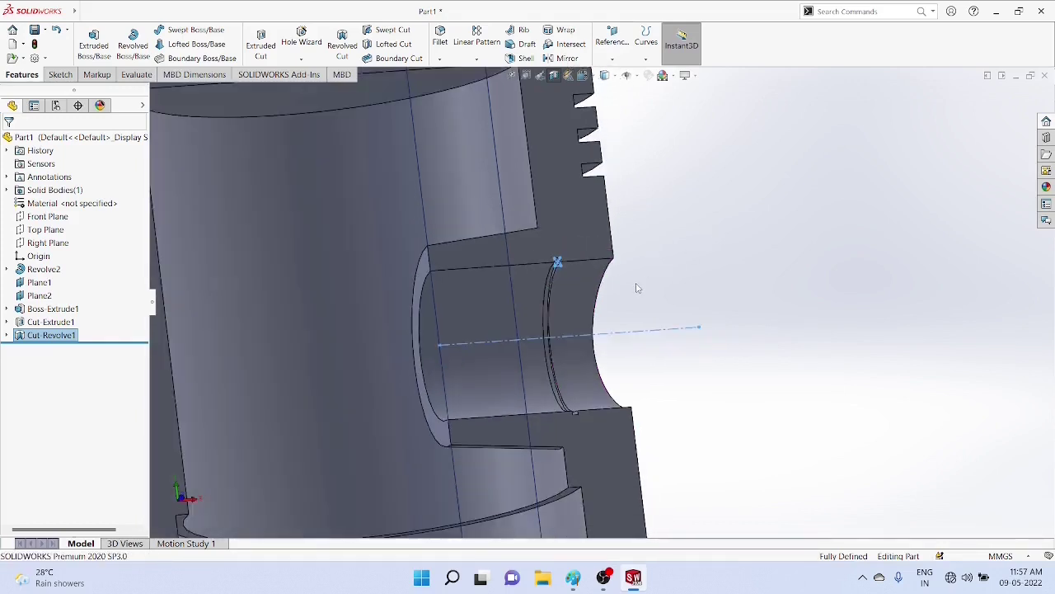
pyautogui.scroll(3, 647, 288)
pyautogui.moveTo(727, 351); pyautogui.dragTo(704, 313, button='middle')
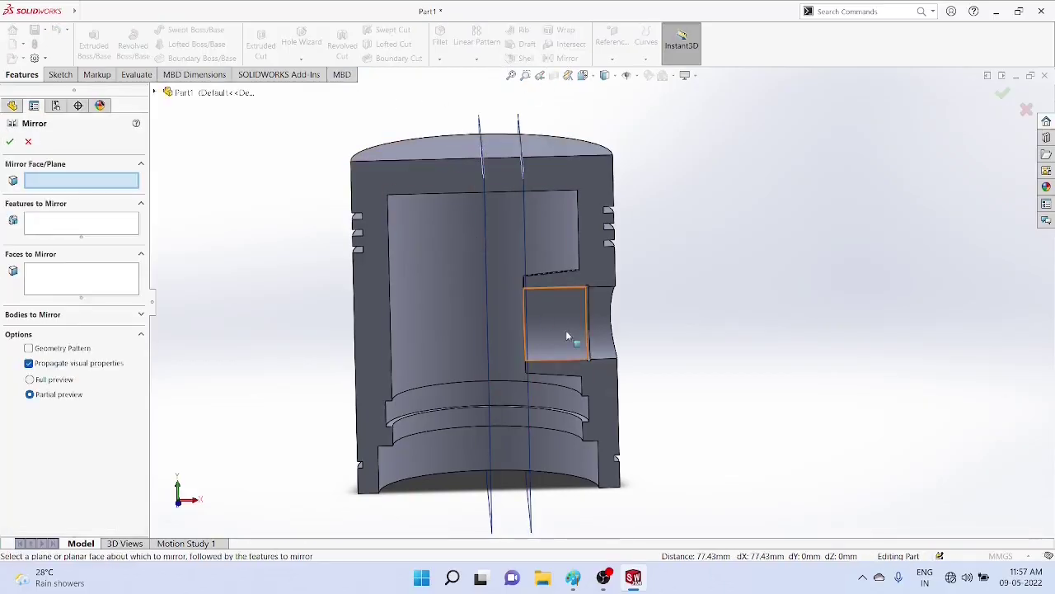
# Step: Mirror Cut-Extrude1, Boss-Extrude1 and Cut-Revolve1 across Plane1 and check the preview
pyautogui.click(486, 317)
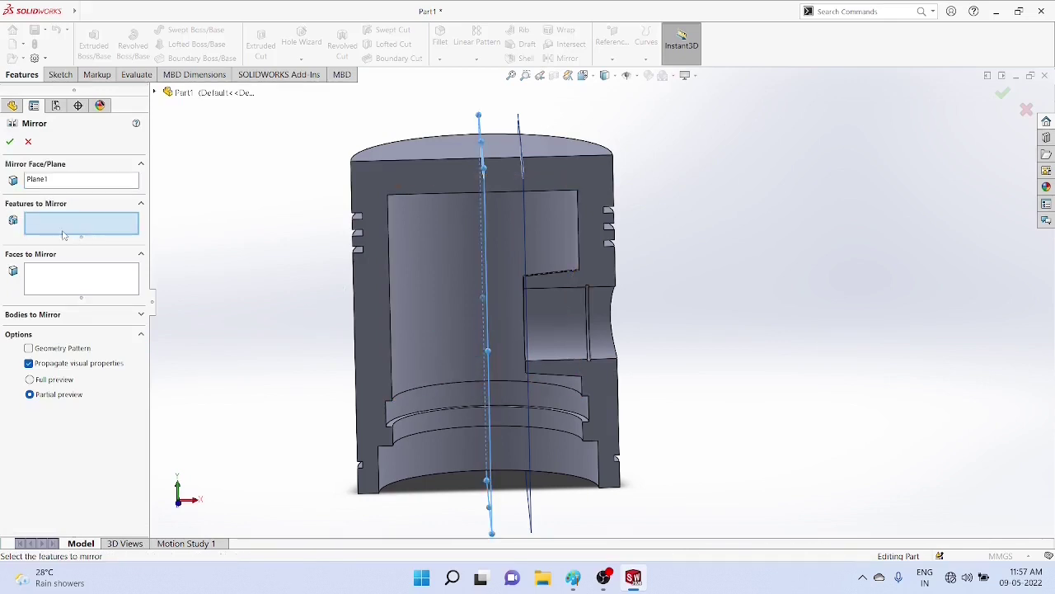
pyautogui.click(580, 336)
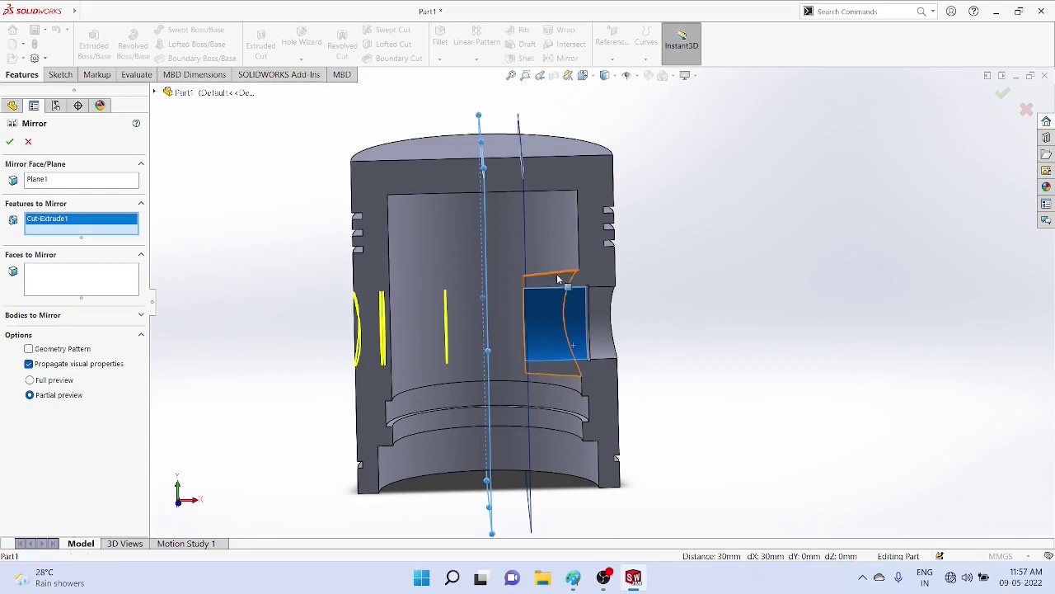
pyautogui.click(576, 278)
pyautogui.click(619, 334)
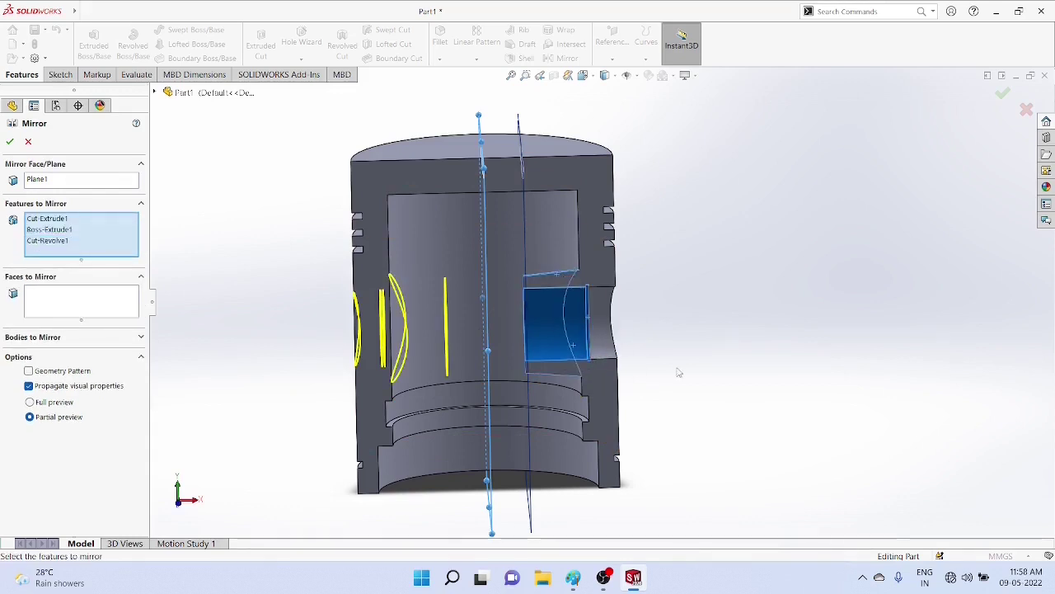
pyautogui.moveTo(680, 373); pyautogui.dragTo(633, 381, button='middle')
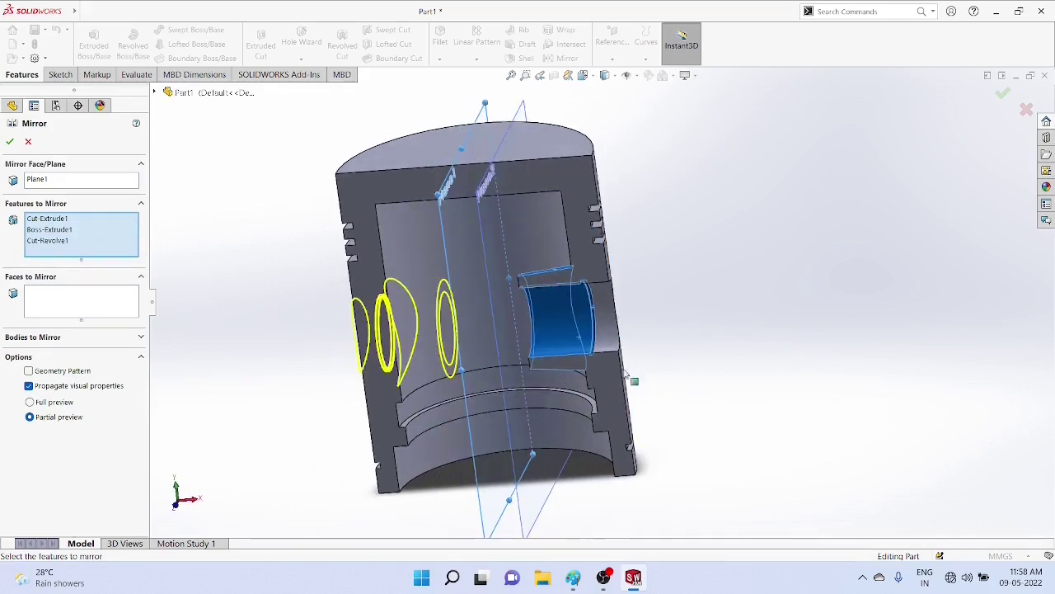
# Step: Confirm Mirror2 and snap the view to Front
pyautogui.click(10, 141)
pyautogui.moveTo(686, 354); pyautogui.dragTo(702, 361, button='middle')
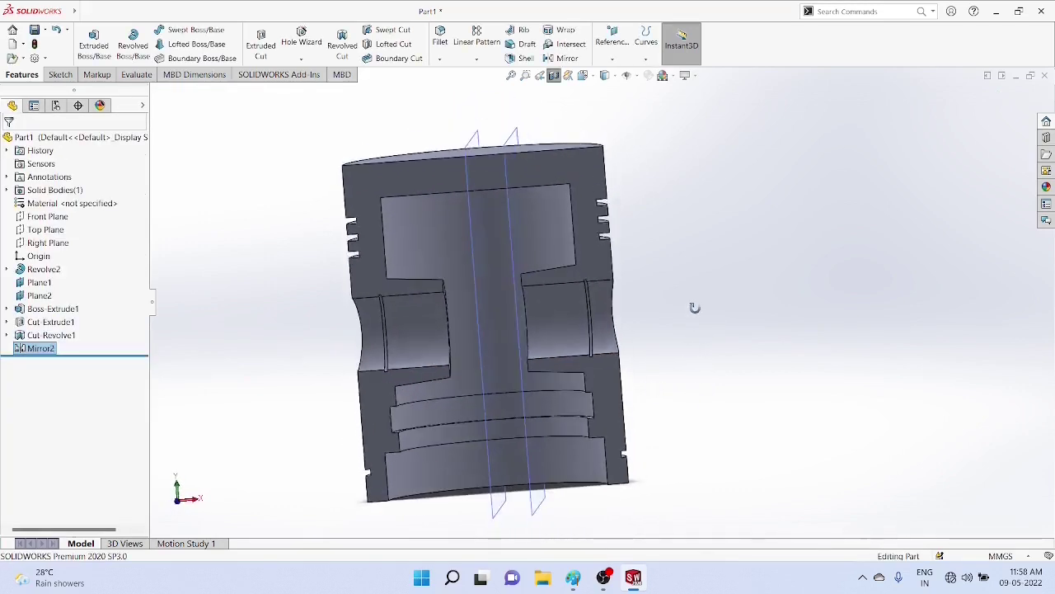
pyautogui.moveTo(694, 308); pyautogui.dragTo(694, 359, button='middle')
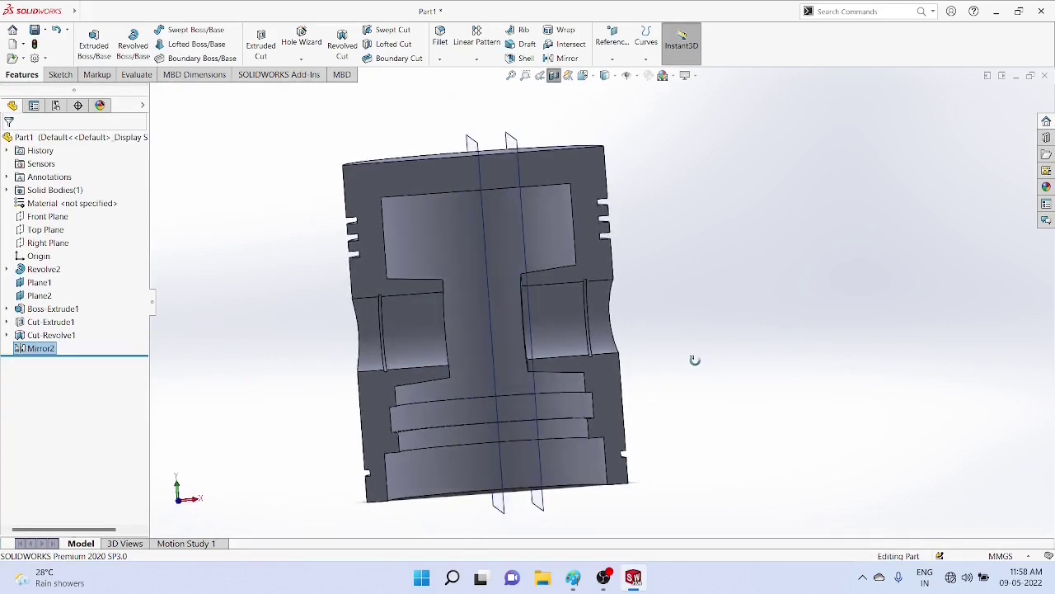
pyautogui.moveTo(695, 359); pyautogui.dragTo(693, 395, button='middle')
pyautogui.hotkey('ctrl', '1')
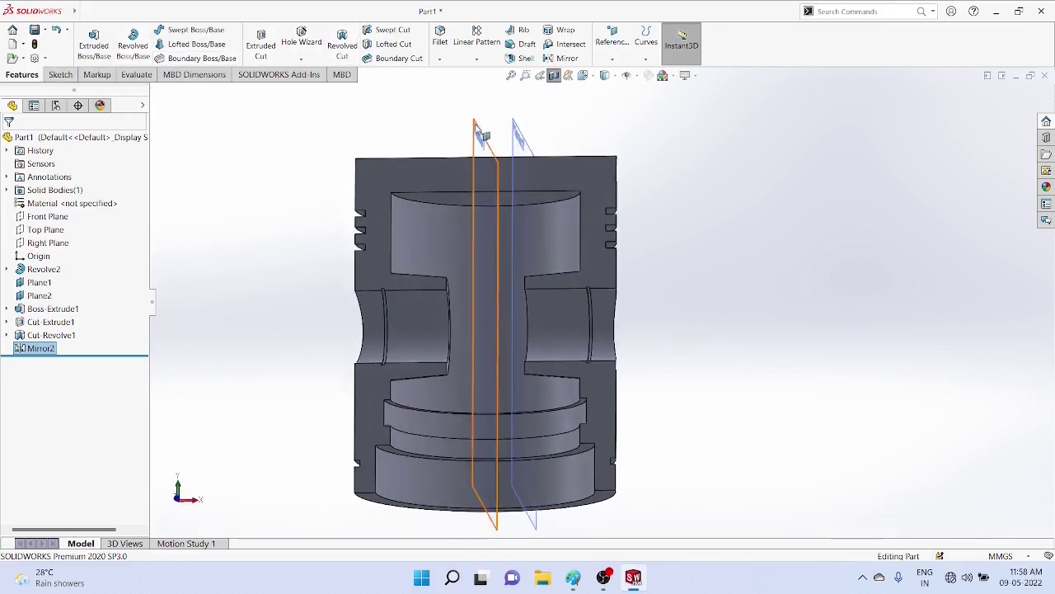
# Step: Hide Plane2 and Plane1
pyautogui.click(513, 122)
pyautogui.rightClick(513, 122)
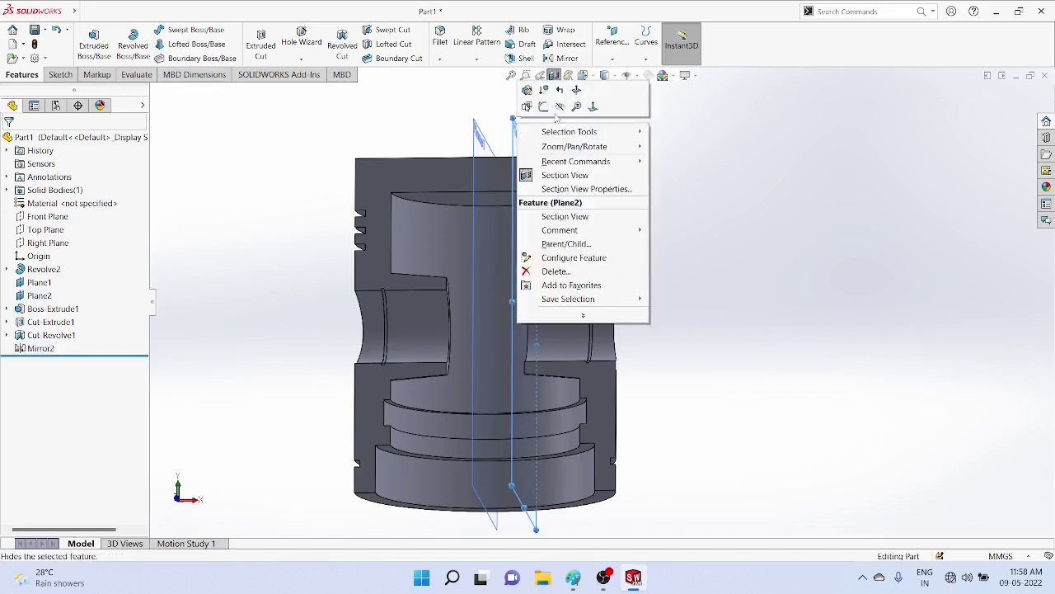
pyautogui.click(559, 108)
pyautogui.click(474, 124)
pyautogui.rightClick(473, 126)
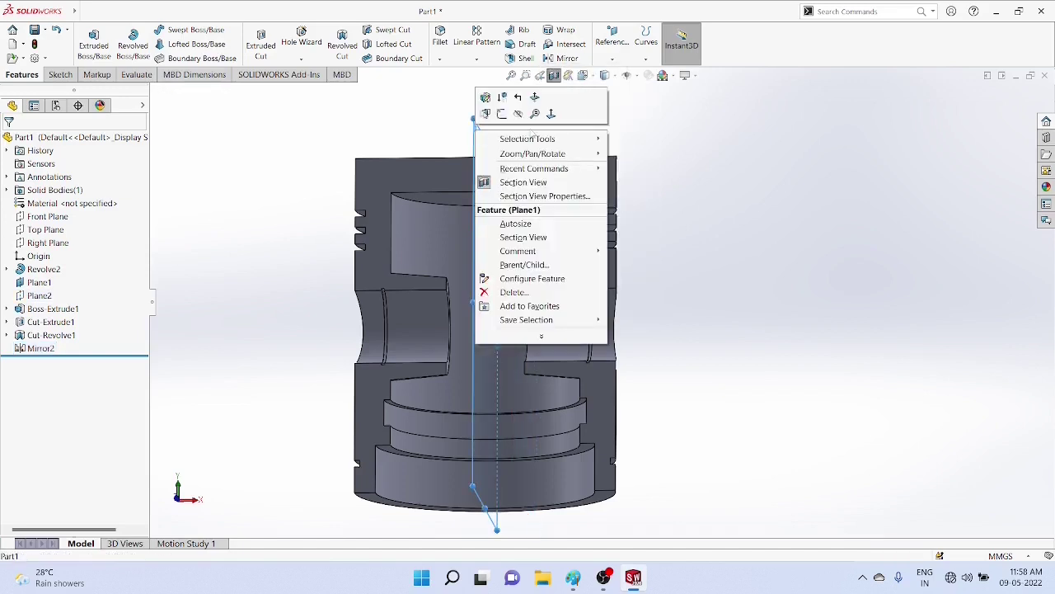
pyautogui.click(518, 113)
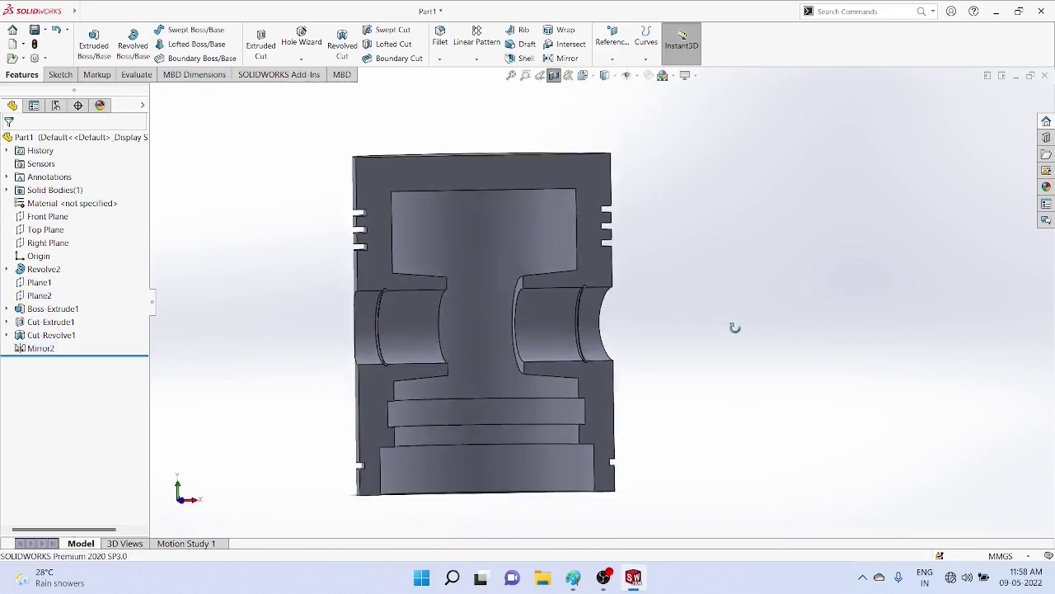
pyautogui.moveTo(736, 327)
pyautogui.mouseDown(button='middle')
pyautogui.moveTo(740, 294)
pyautogui.moveTo(735, 316)
pyautogui.mouseUp(button='middle')
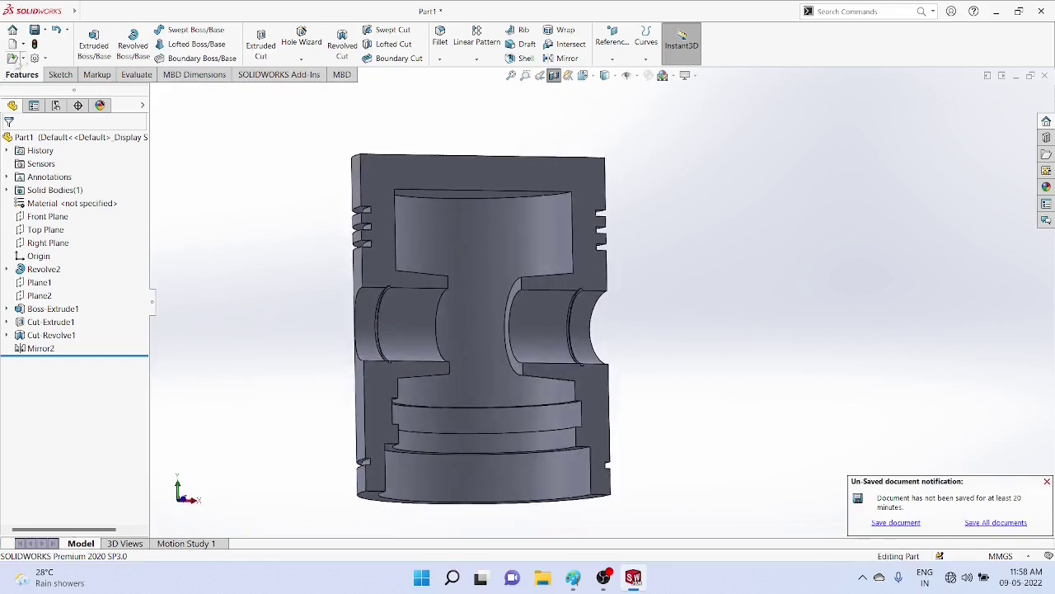
# Step: Fillet the top inner circular edge of the piston with a 35 mm radius
pyautogui.click(441, 61)
pyautogui.click(463, 72)
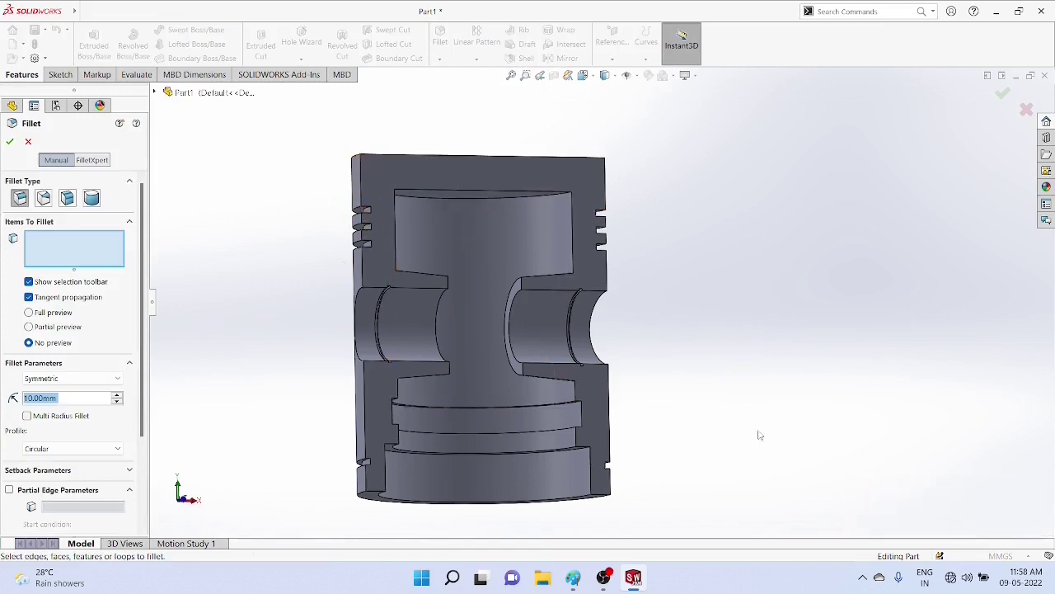
pyautogui.click(460, 198)
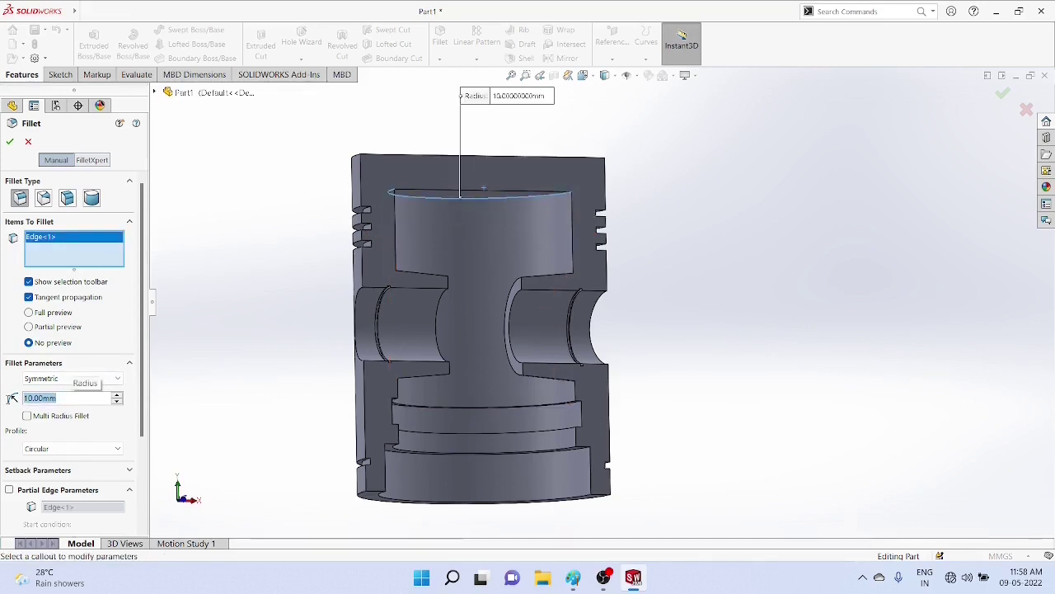
pyautogui.write('35')
pyautogui.press('Return')
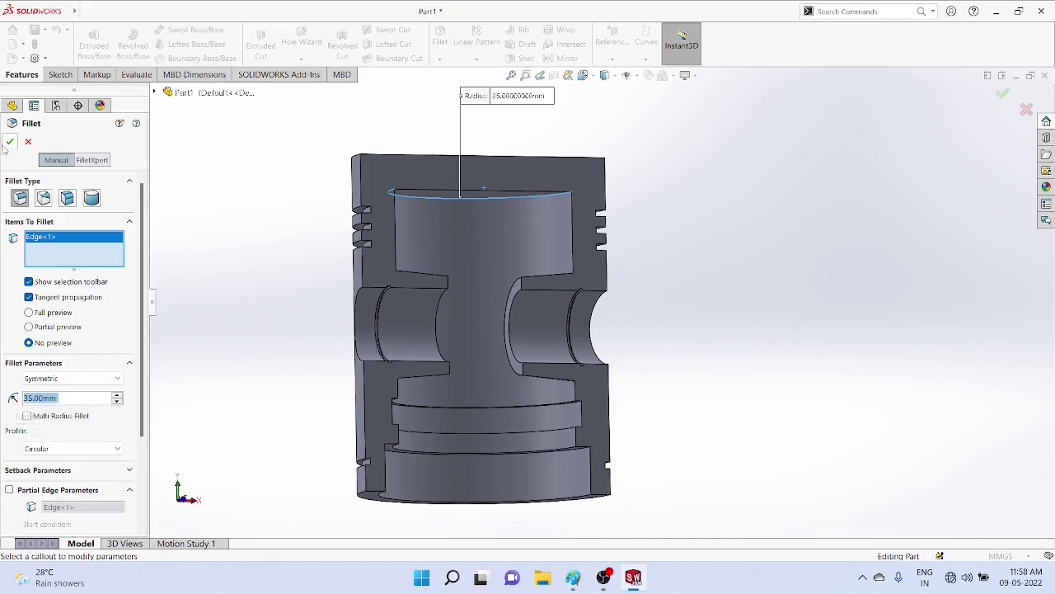
pyautogui.press('Return')
pyautogui.moveTo(954, 435); pyautogui.dragTo(870, 362, button='middle')
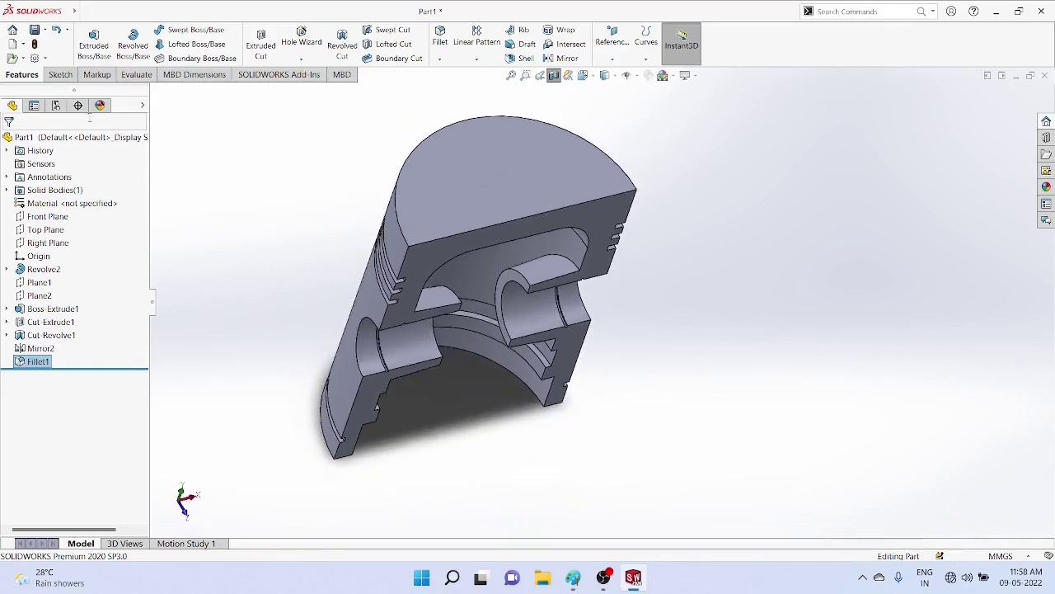
# Step: Fillet the two inner pin-boss arc edges with a 5 mm radius as Fillet2
pyautogui.click(439, 58)
pyautogui.click(457, 71)
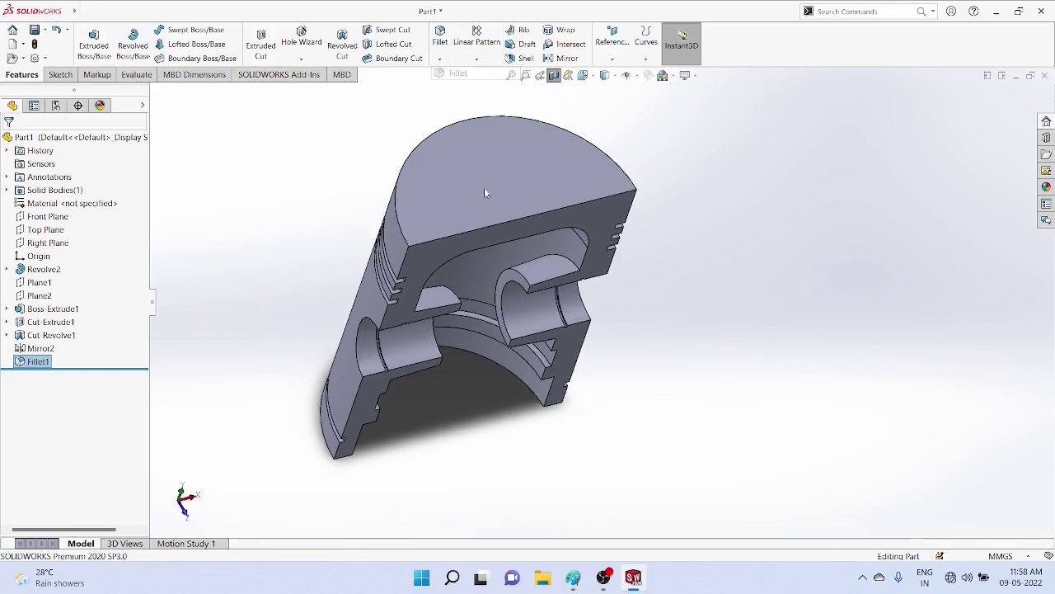
pyautogui.click(571, 264)
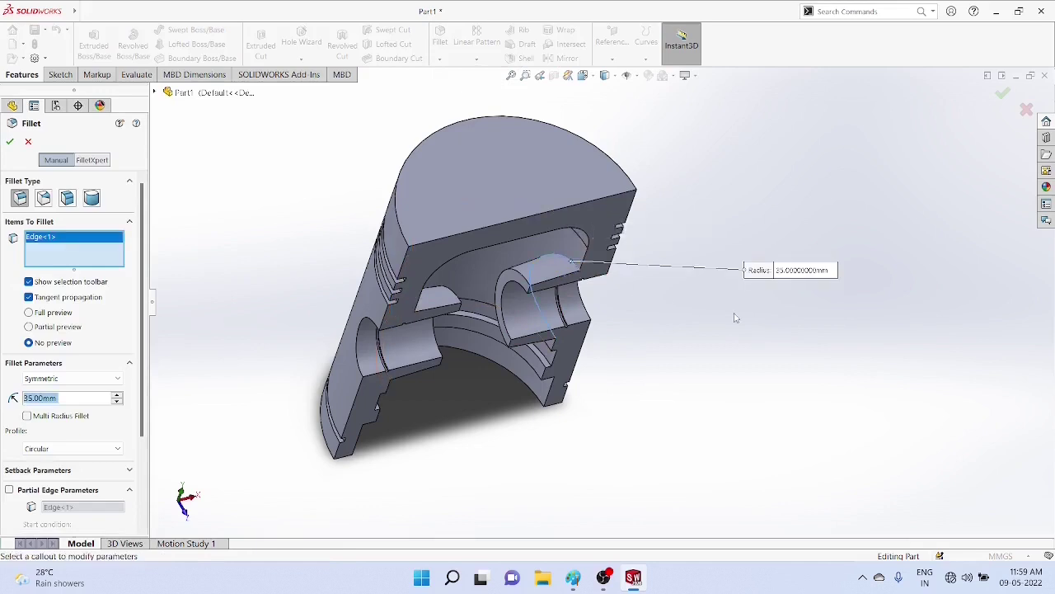
pyautogui.moveTo(733, 314); pyautogui.dragTo(558, 350, button='middle')
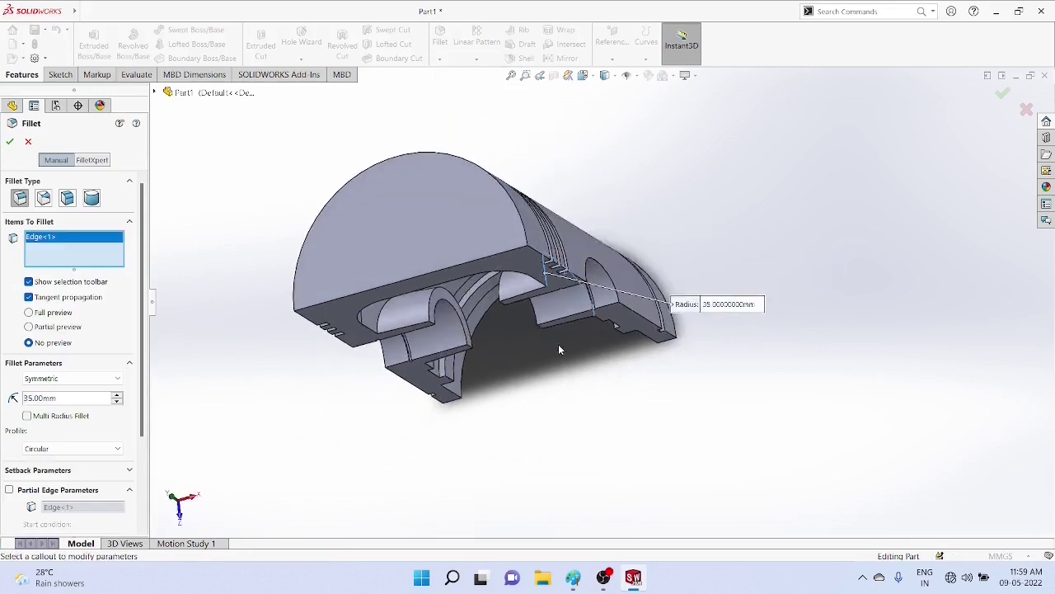
pyautogui.click(381, 318)
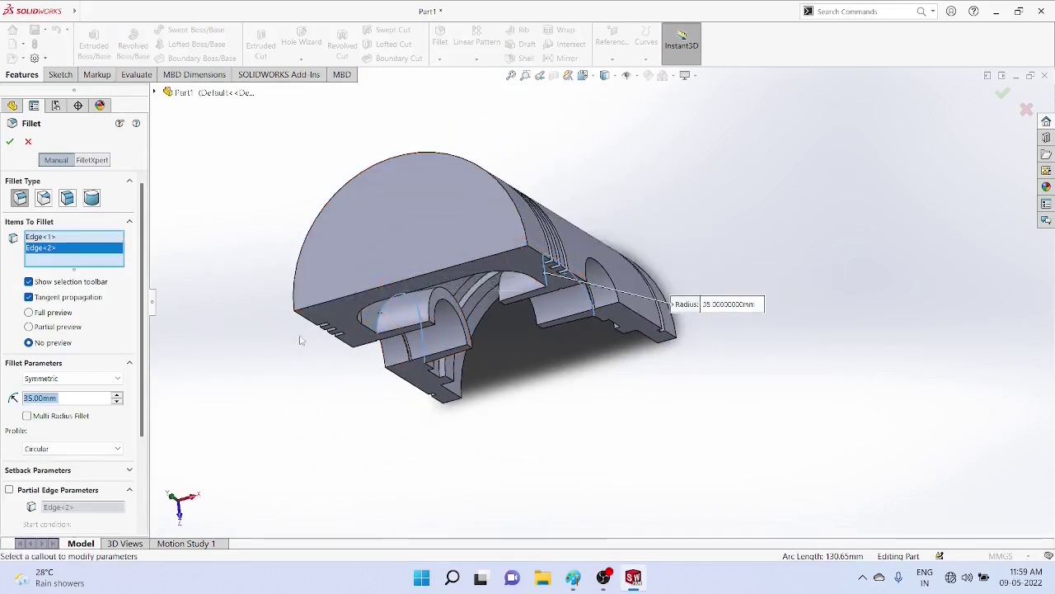
pyautogui.click(73, 402)
pyautogui.moveTo(73, 400); pyautogui.dragTo(17, 400)
pyautogui.write('5')
pyautogui.press('Return')
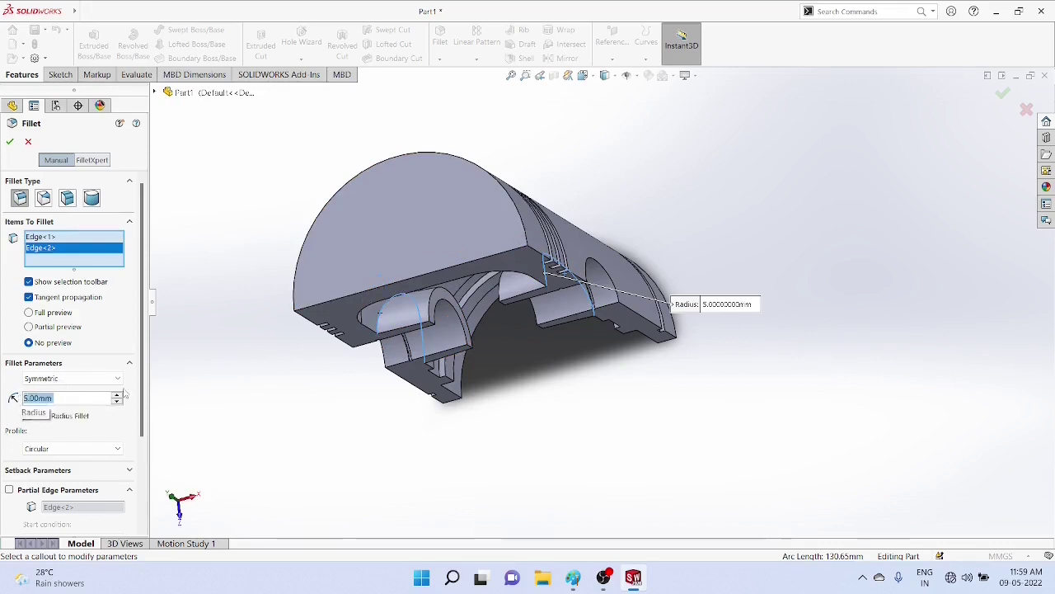
pyautogui.click(10, 141)
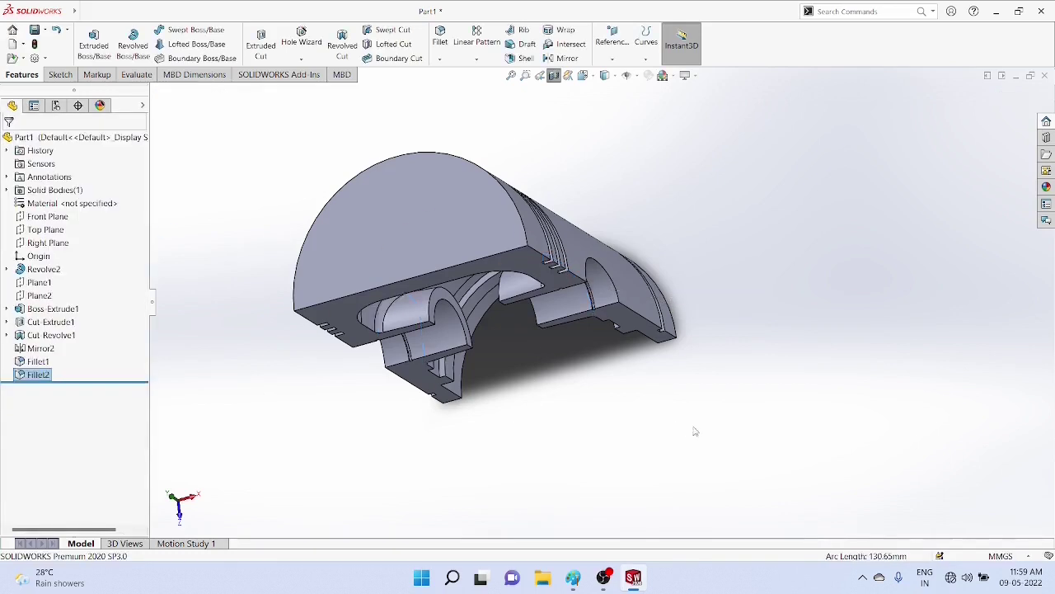
# Step: Orbit the sectioned piston upright until its cut face shows almost head-on
pyautogui.moveTo(708, 382); pyautogui.dragTo(727, 303, button='middle')
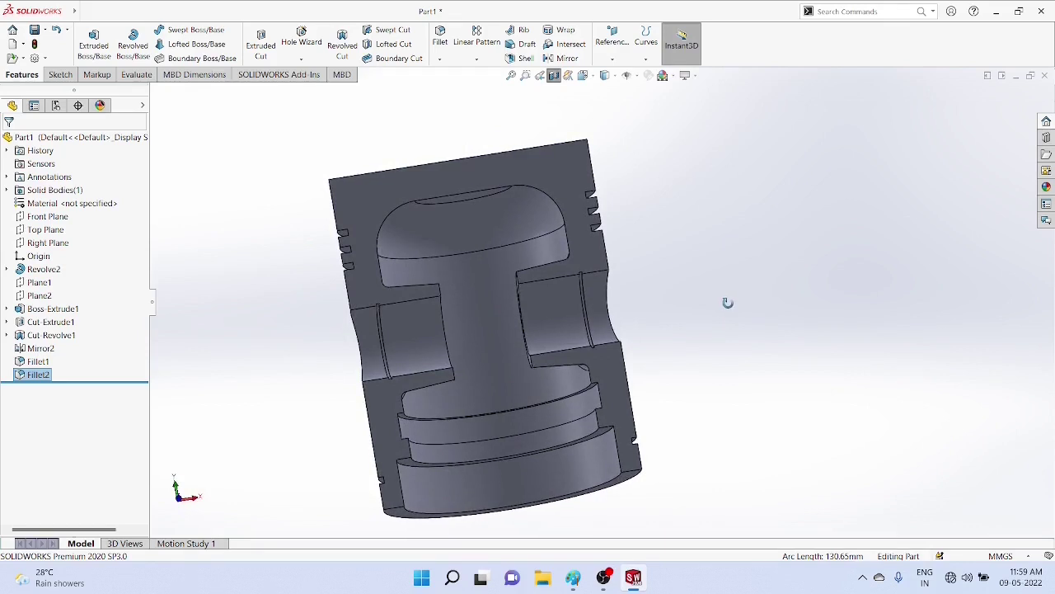
pyautogui.moveTo(727, 302)
pyautogui.mouseDown(button='middle')
pyautogui.moveTo(742, 273)
pyautogui.moveTo(727, 296)
pyautogui.mouseUp(button='middle')
pyautogui.moveTo(733, 419); pyautogui.dragTo(701, 468, button='middle')
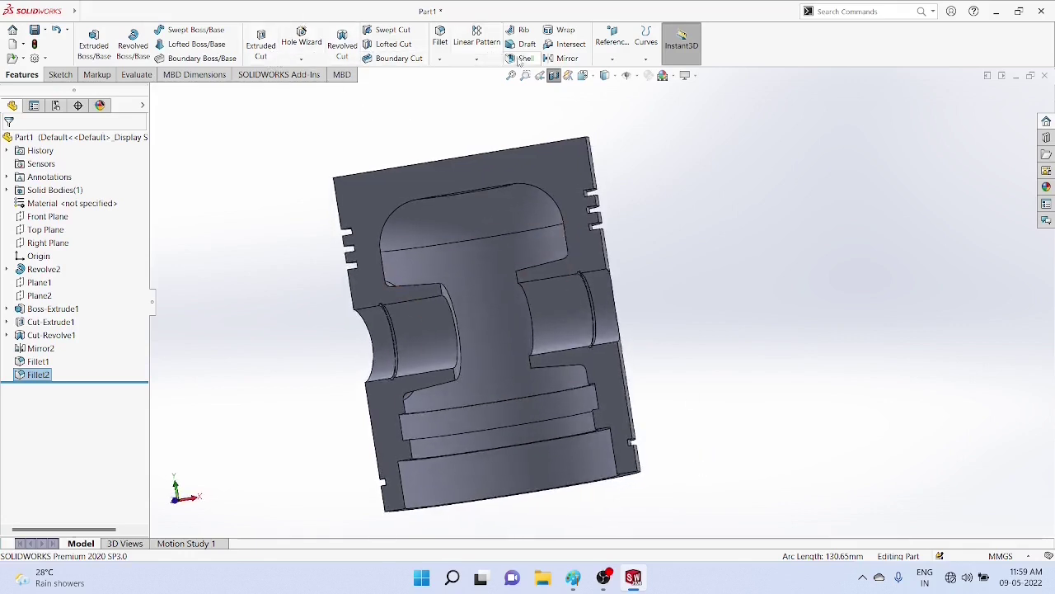
# Step: Round the lower inner groove edge with an 8 mm fillet, creating Fillet4
pyautogui.click(441, 60)
pyautogui.click(459, 73)
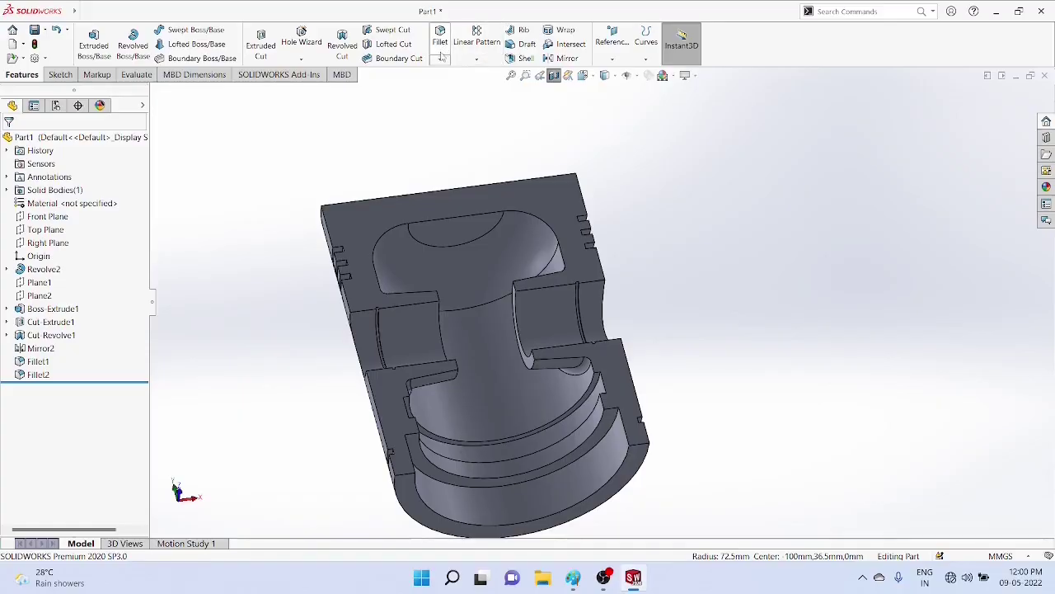
pyautogui.click(441, 59)
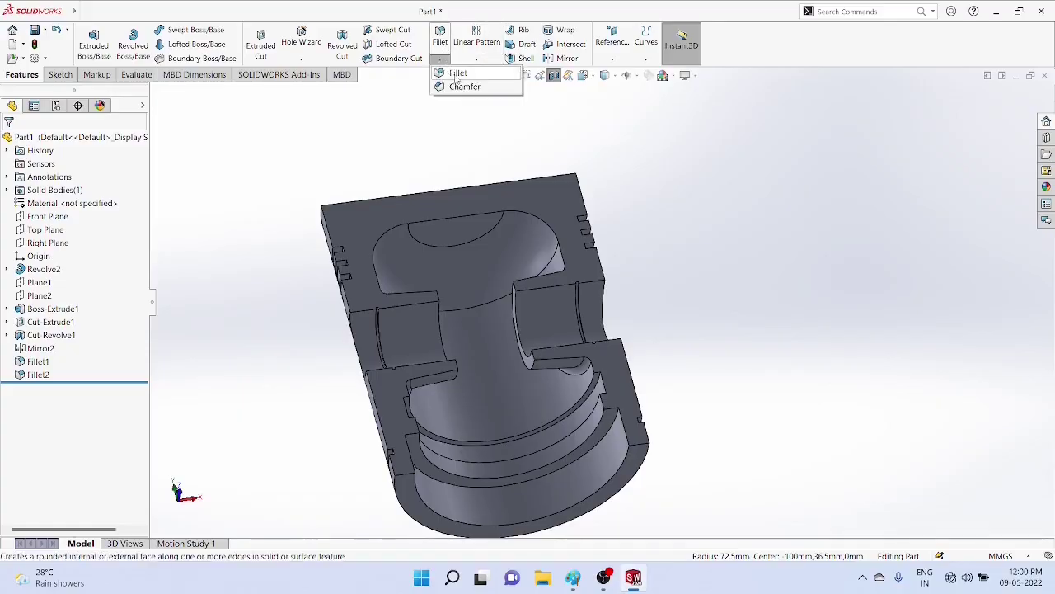
pyautogui.click(458, 72)
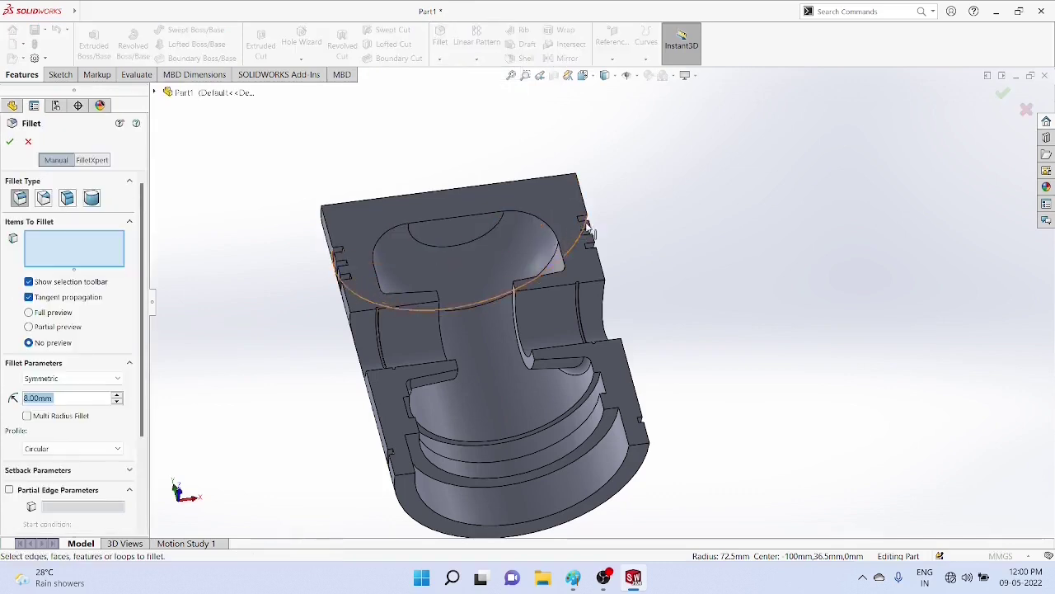
pyautogui.click(614, 421)
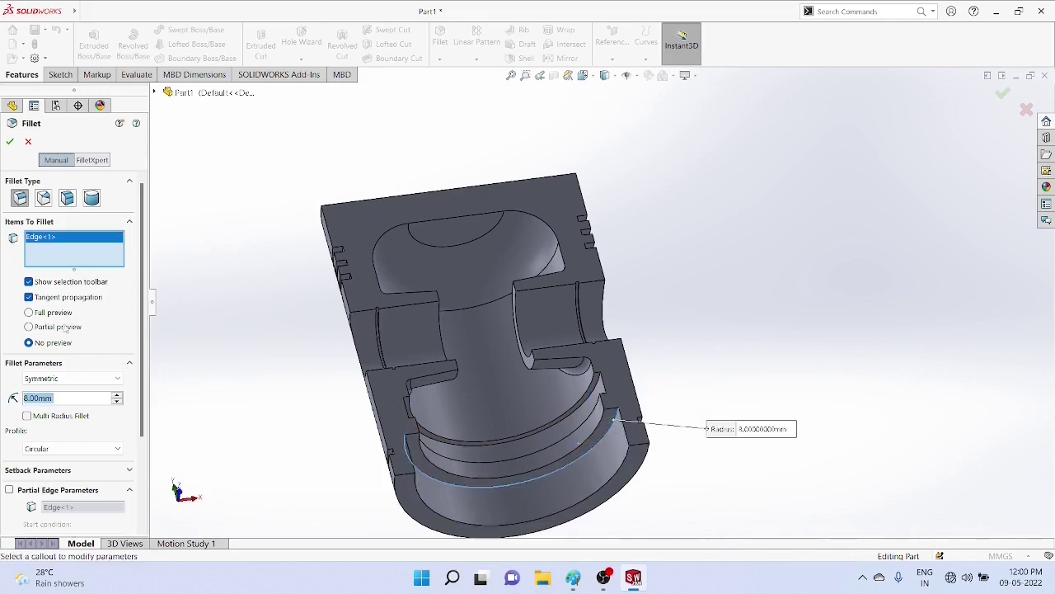
pyautogui.click(10, 141)
pyautogui.moveTo(772, 264); pyautogui.dragTo(771, 339, button='middle')
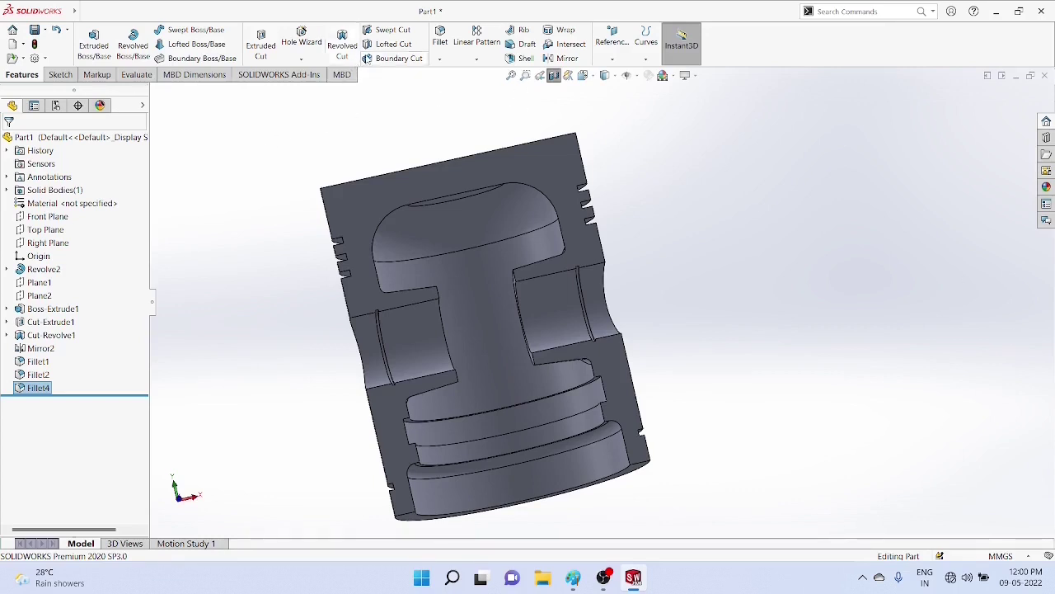
# Step: Fillet another inner groove edge with a 2 mm radius, creating Fillet5
pyautogui.click(440, 60)
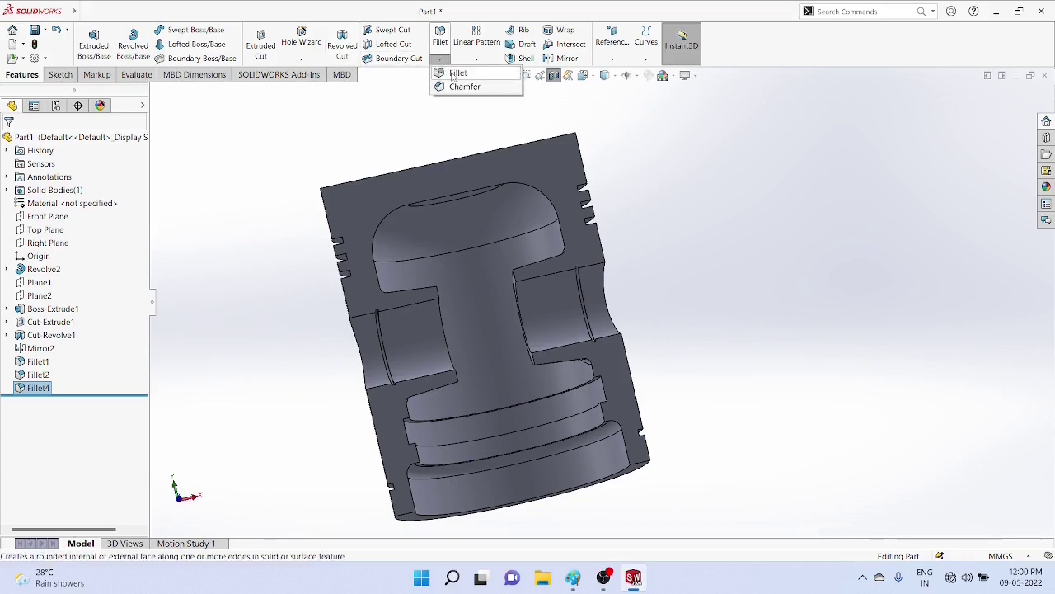
pyautogui.click(458, 72)
pyautogui.moveTo(631, 495); pyautogui.dragTo(737, 435, button='middle')
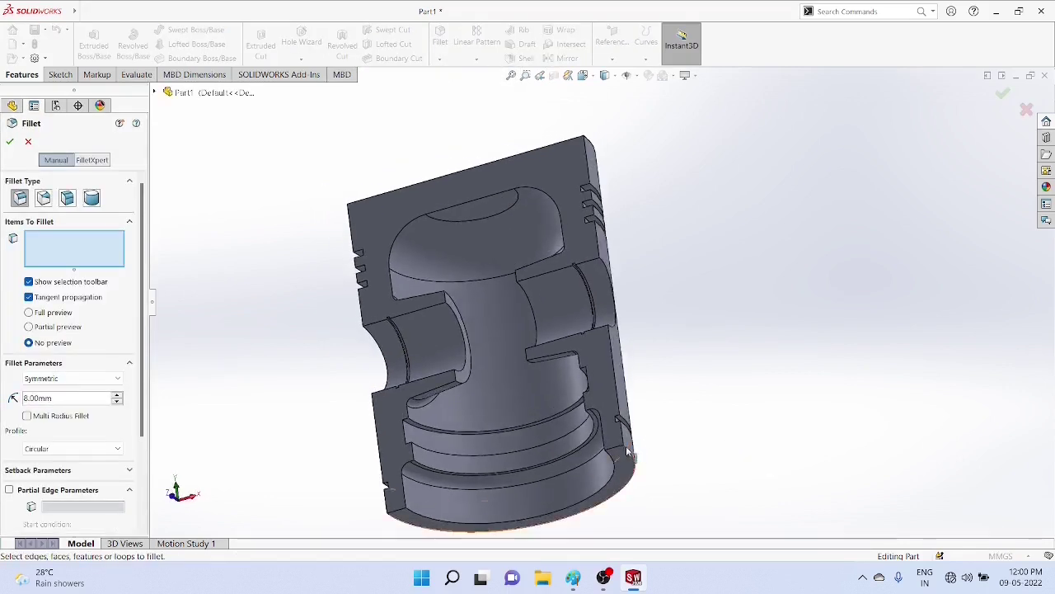
pyautogui.click(590, 441)
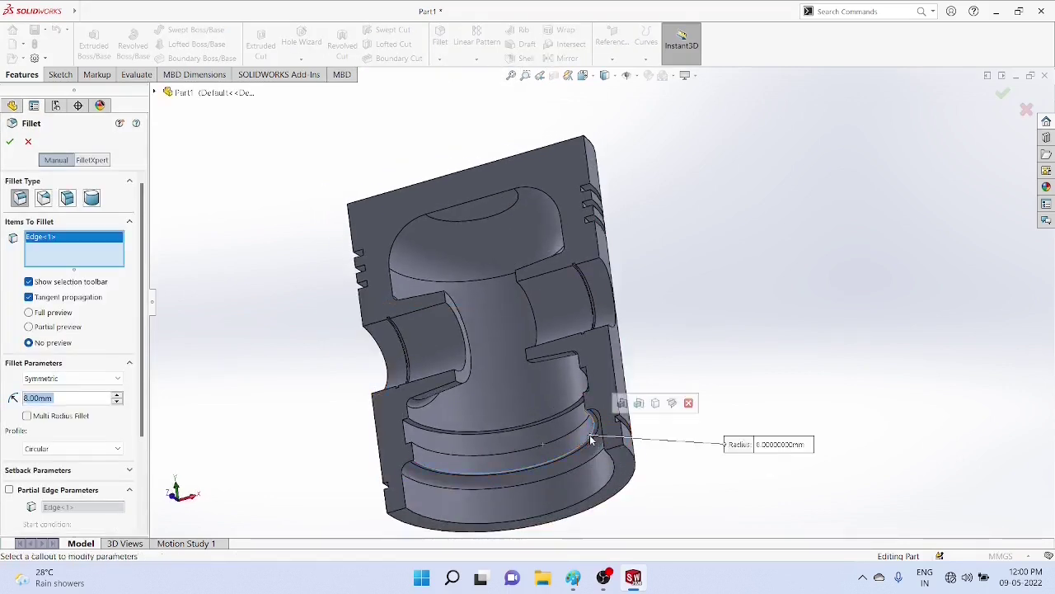
pyautogui.click(58, 399)
pyautogui.doubleClick(46, 397)
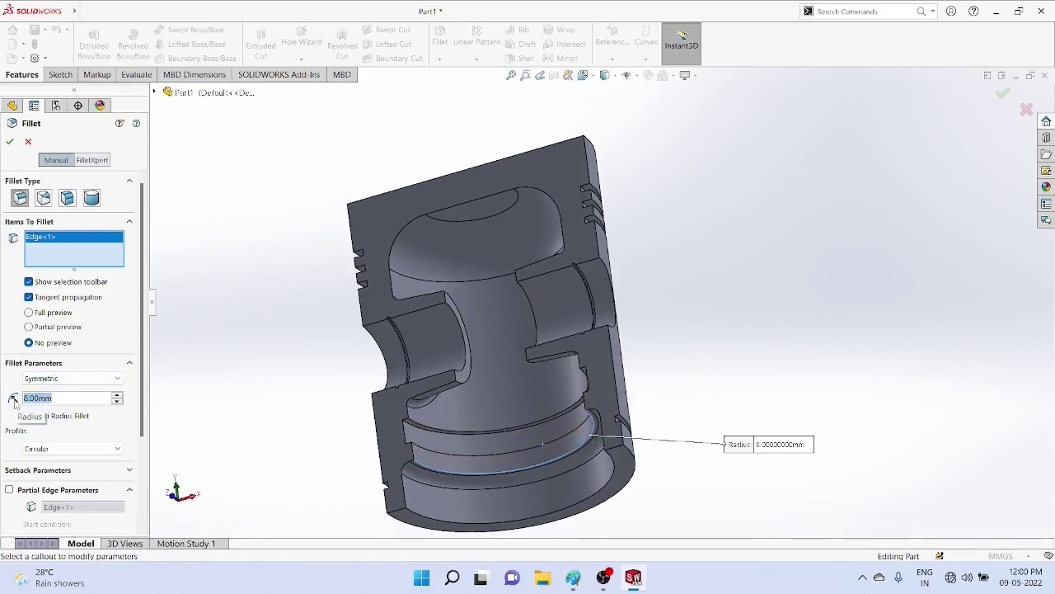
pyautogui.write('2')
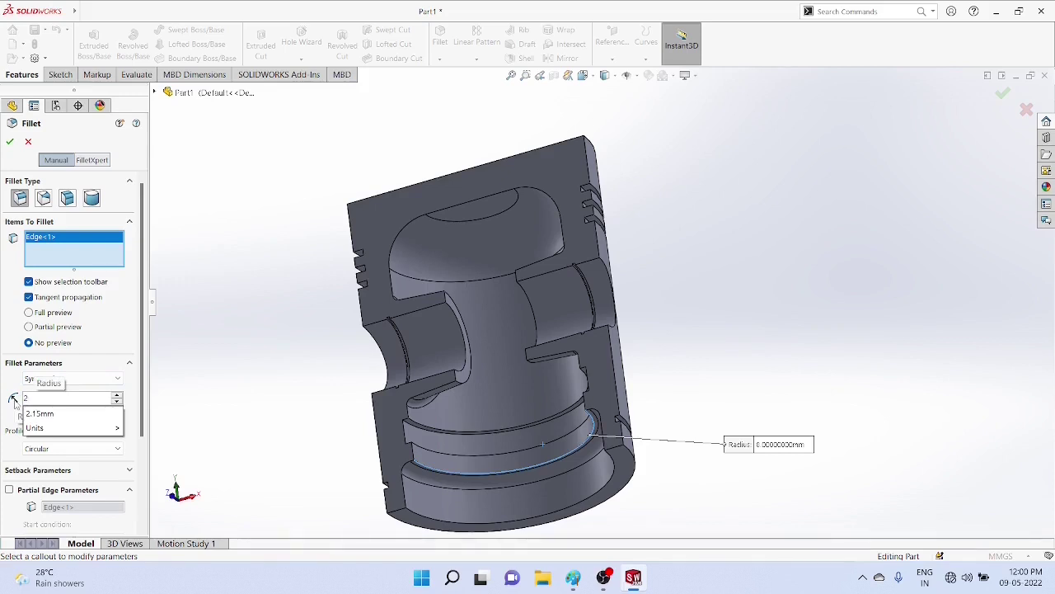
pyautogui.click(10, 145)
pyautogui.click(12, 143)
pyautogui.moveTo(740, 311); pyautogui.dragTo(759, 330, button='middle')
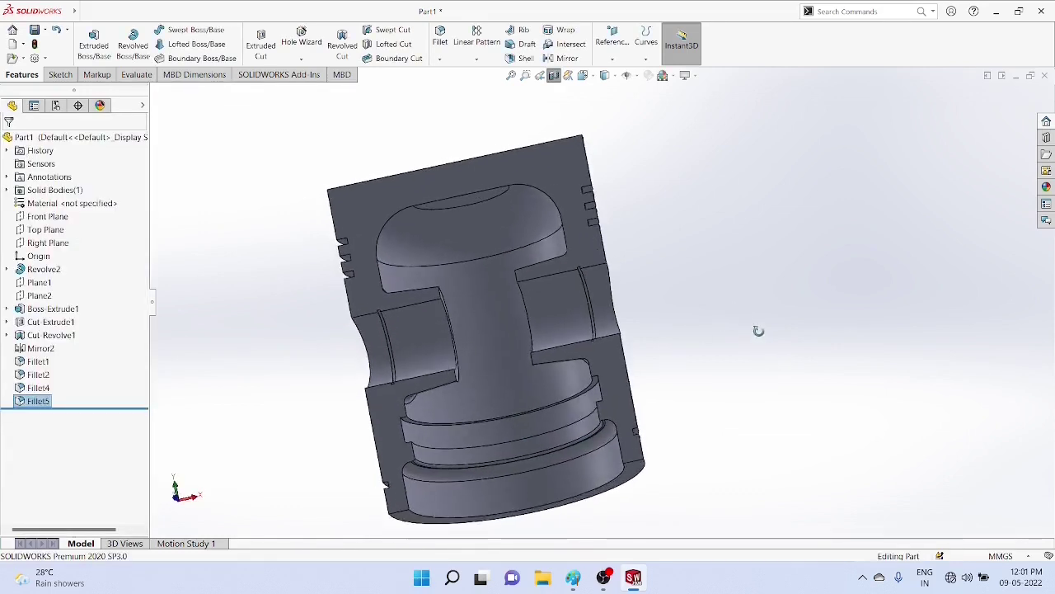
# Step: Edit Fillet5 to change its radius from 2 mm to 5 mm
pyautogui.click(35, 403)
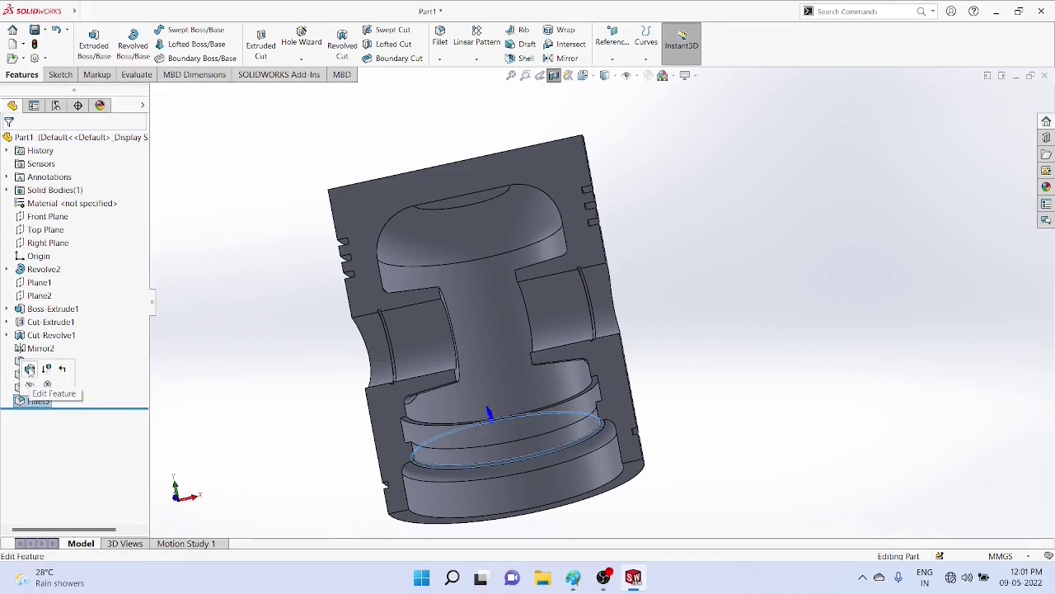
pyautogui.click(29, 368)
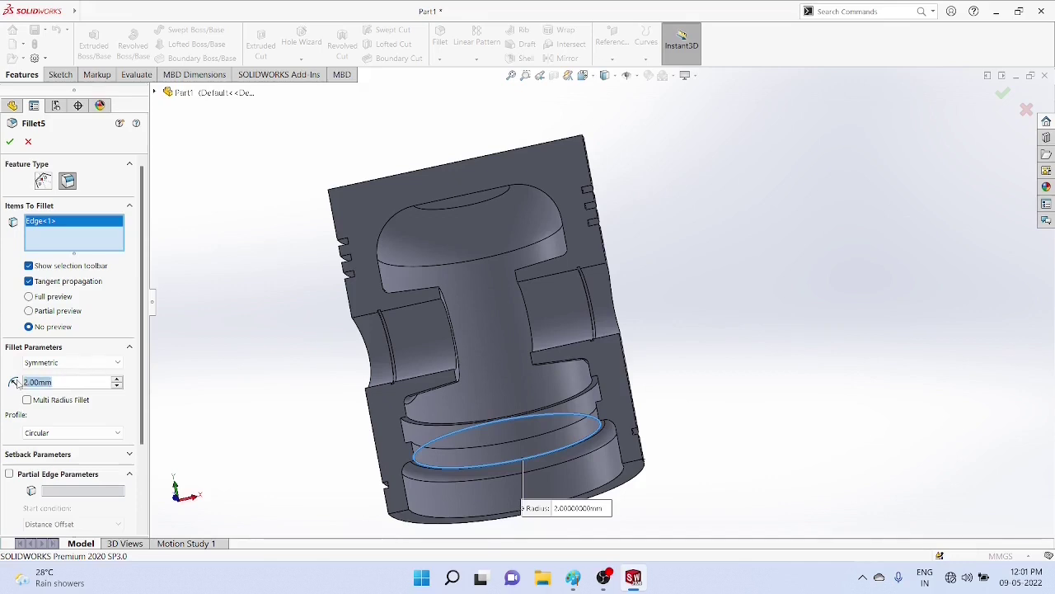
pyautogui.write('5')
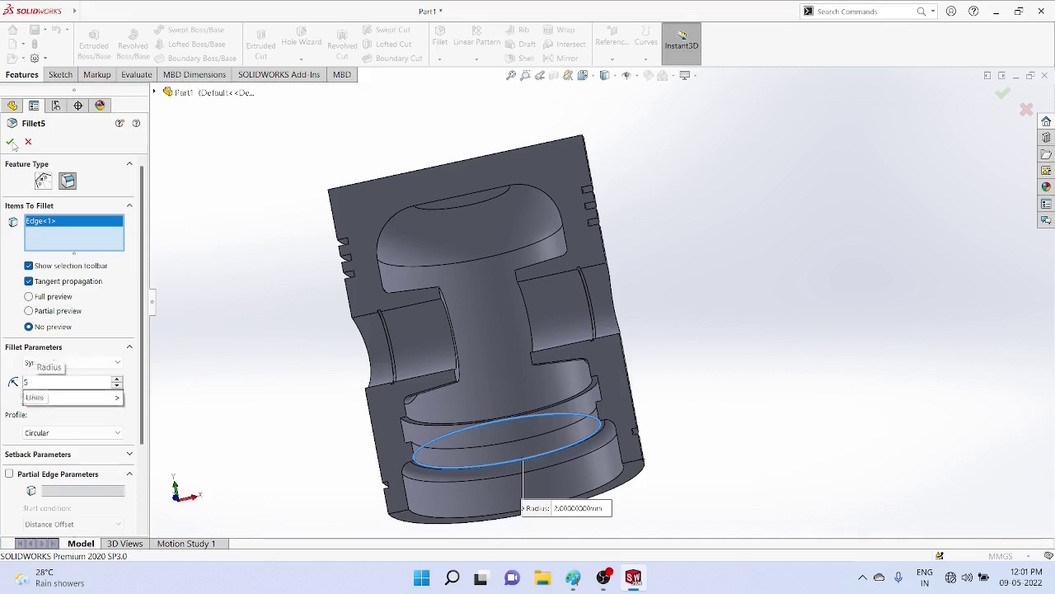
pyautogui.press('Return')
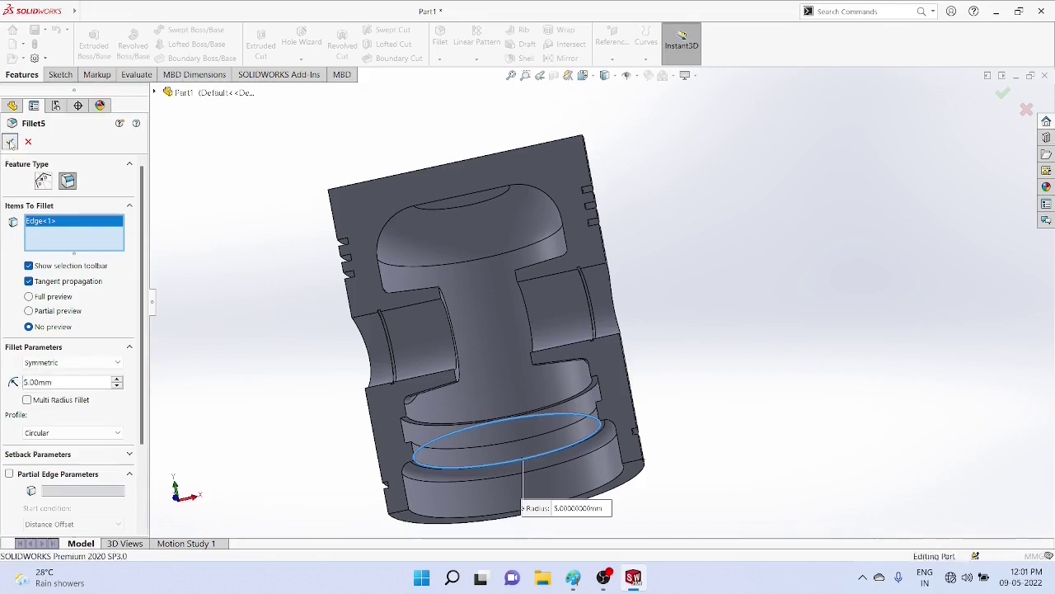
pyautogui.click(9, 142)
pyautogui.moveTo(888, 349); pyautogui.dragTo(900, 377, button='middle')
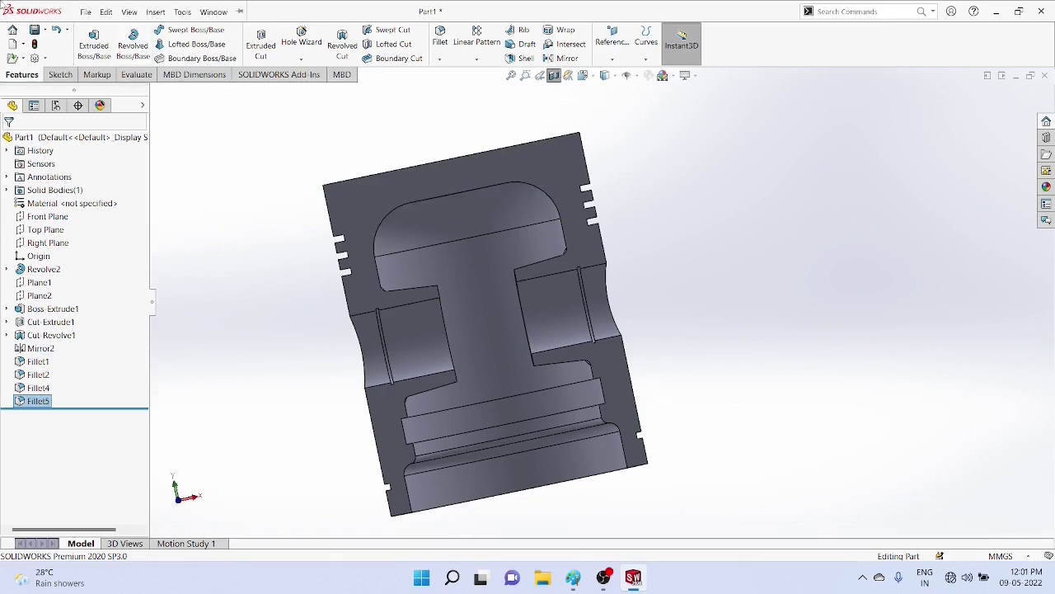
# Step: Tilt the piston into 3D and turn off the section view to show it whole
pyautogui.moveTo(567, 200); pyautogui.dragTo(805, 348, button='middle')
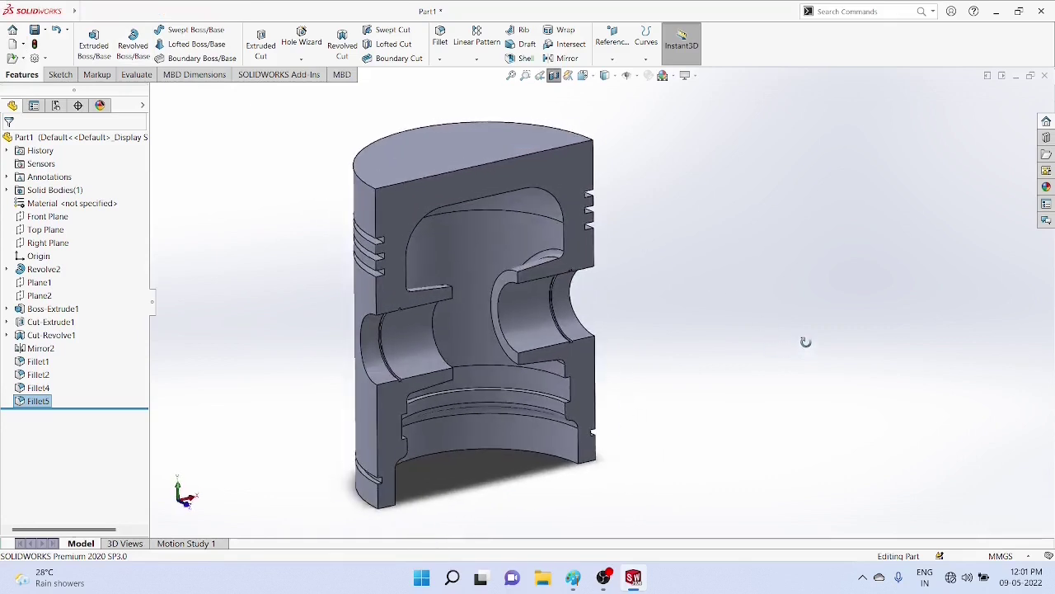
pyautogui.click(555, 80)
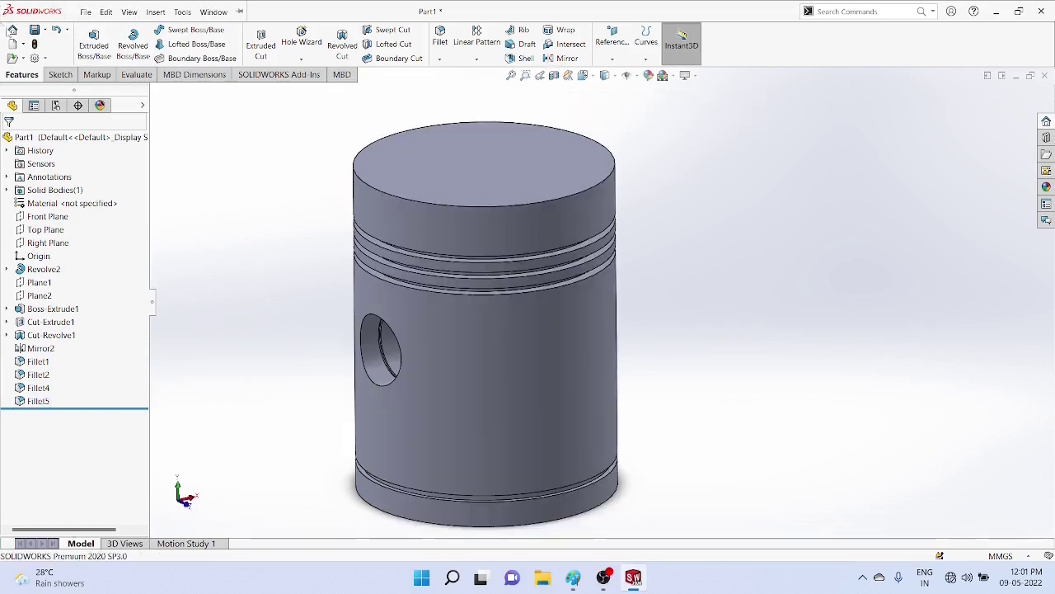
pyautogui.click(44, 31)
# Step: Save the piston part as 'drawing 2 on 9.5.22' in the solid works trials folder
pyautogui.click(48, 55)
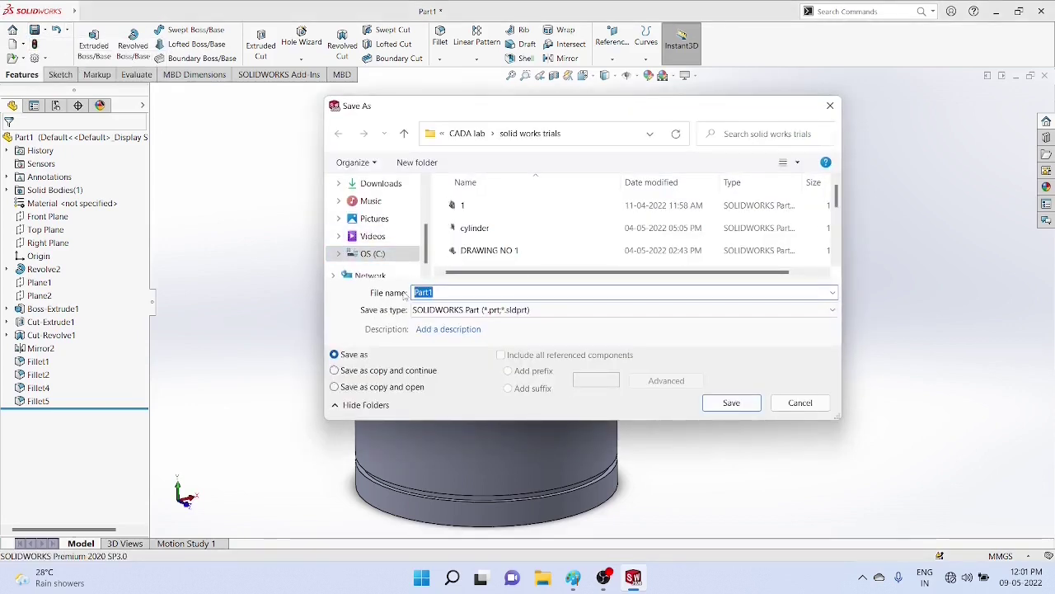
pyautogui.write('drawing 2 on 9.')
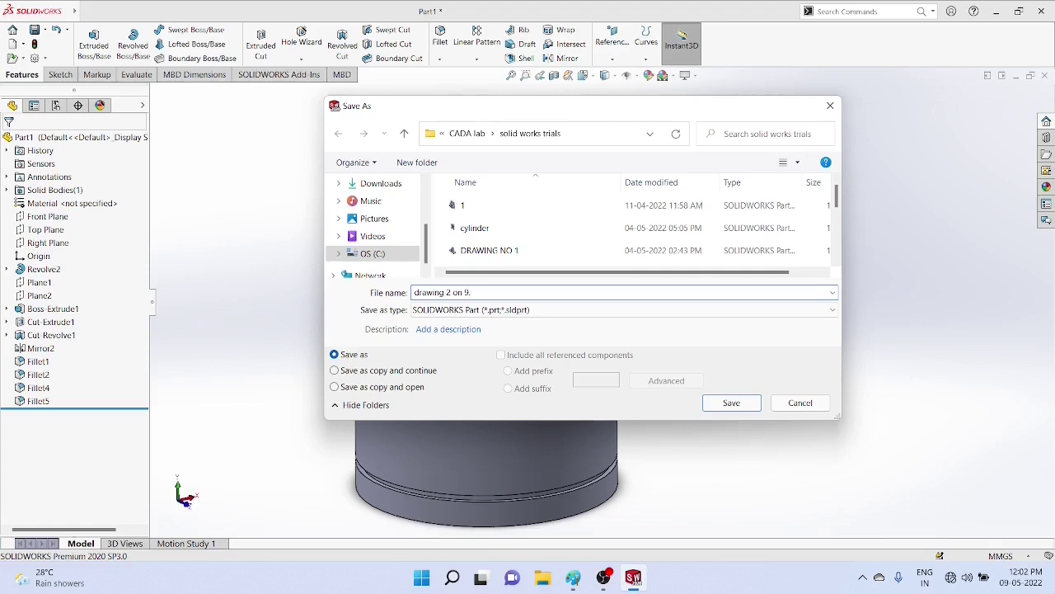
pyautogui.write('5.22')
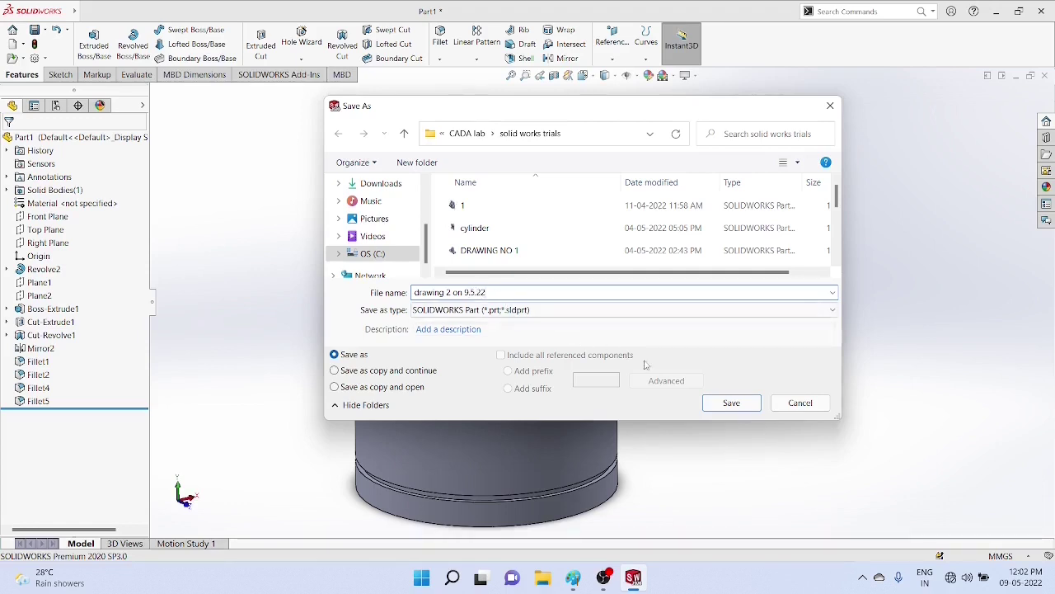
pyautogui.click(731, 404)
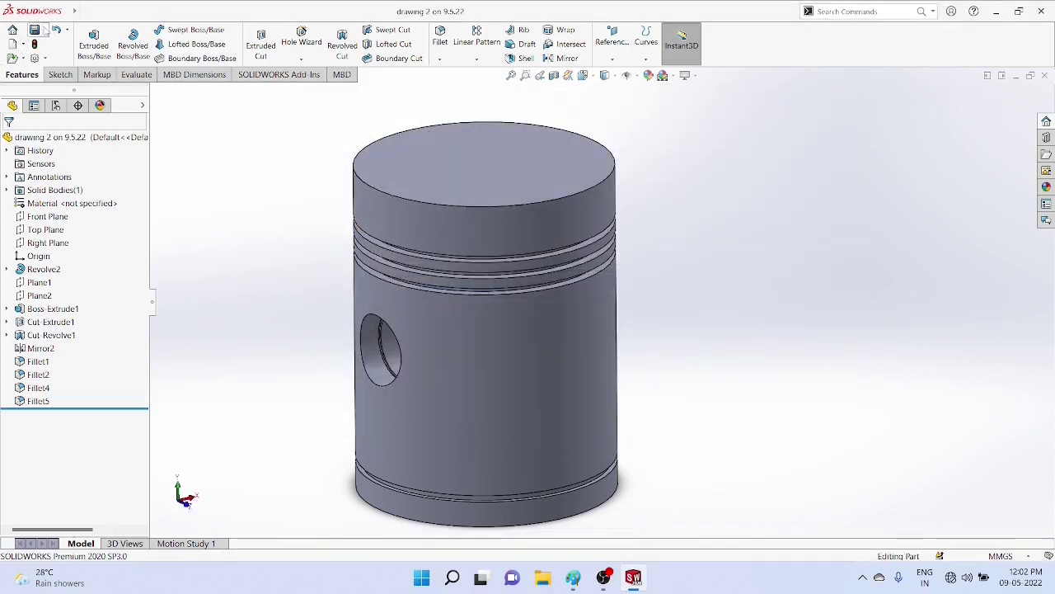
# Step: Create a new drawing document on an A4 (ISO) sheet
pyautogui.click(46, 30)
pyautogui.click(23, 45)
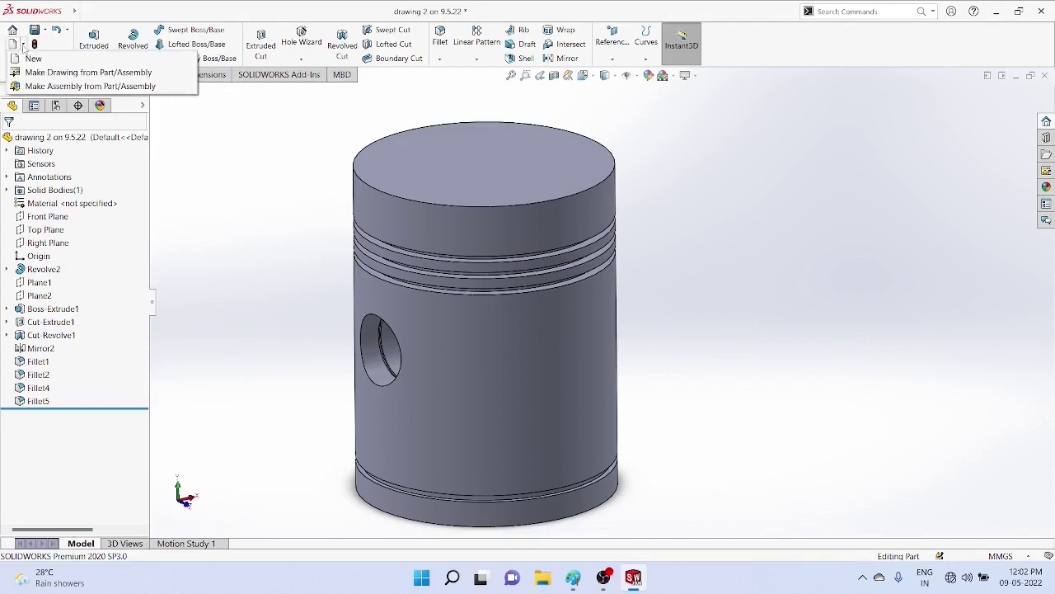
pyautogui.click(33, 59)
pyautogui.click(531, 375)
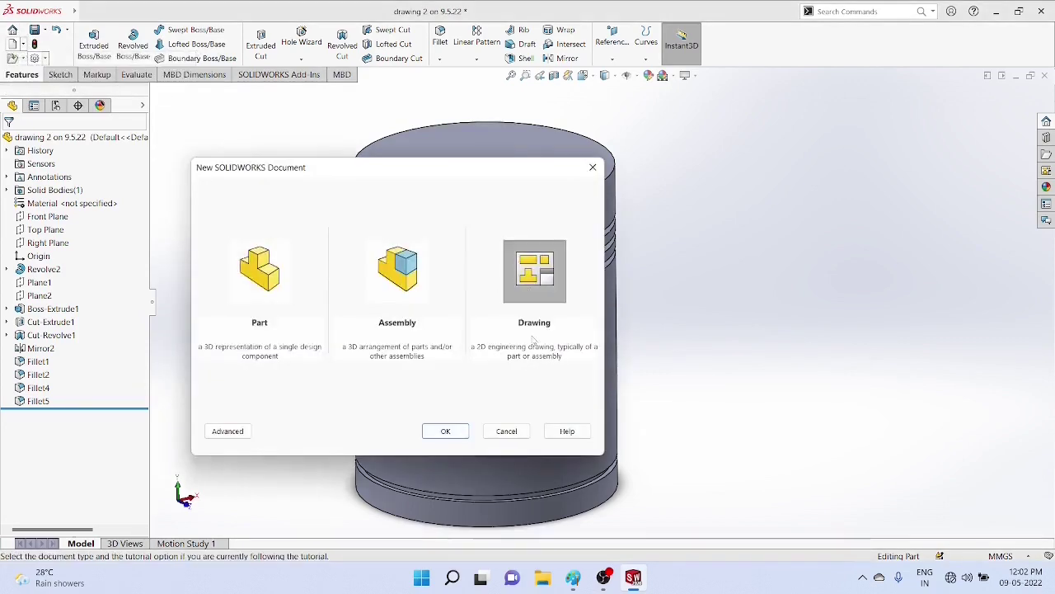
pyautogui.click(430, 435)
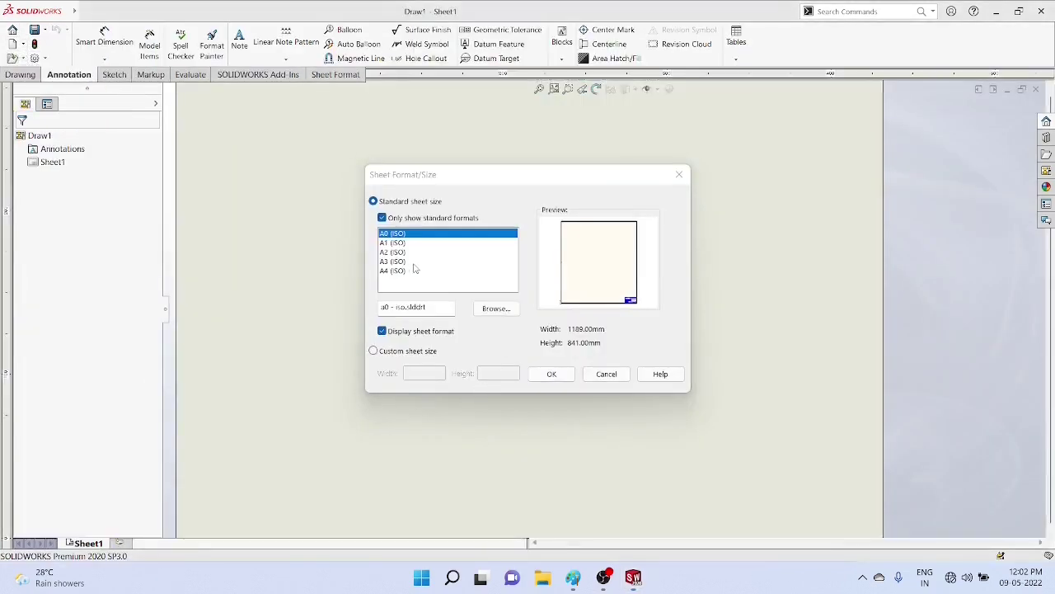
pyautogui.click(402, 270)
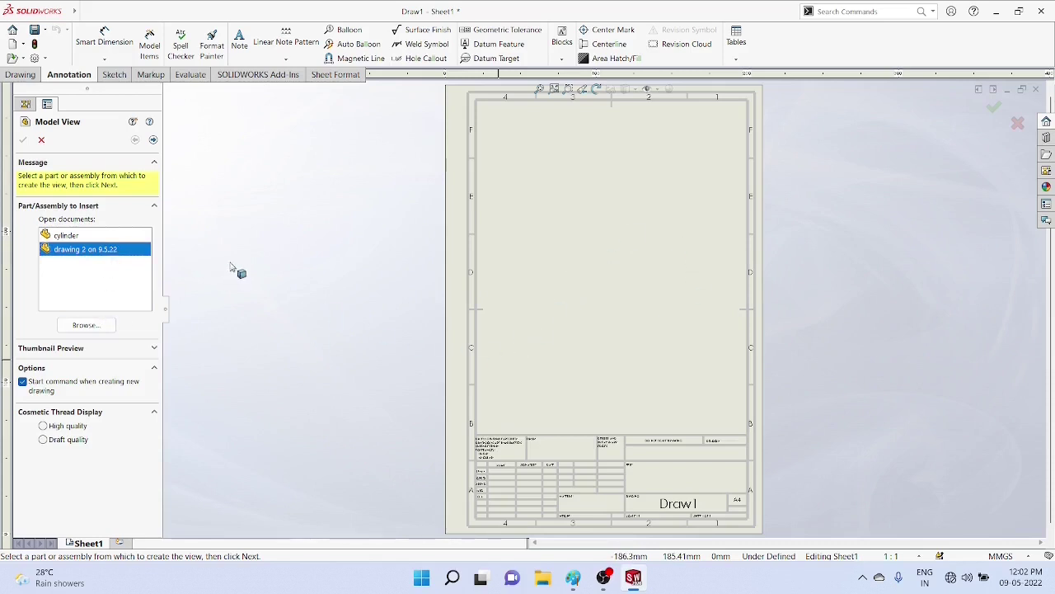
# Step: Browse to and load the part 'drawing 2 on 9.5.22' for the model view
pyautogui.click(86, 325)
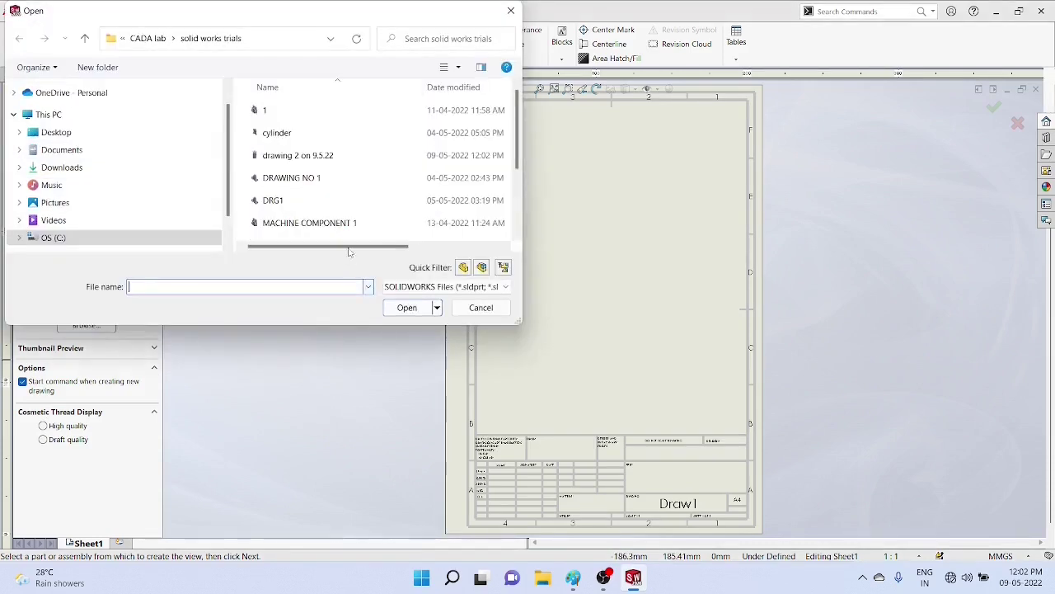
pyautogui.click(317, 161)
pyautogui.click(405, 307)
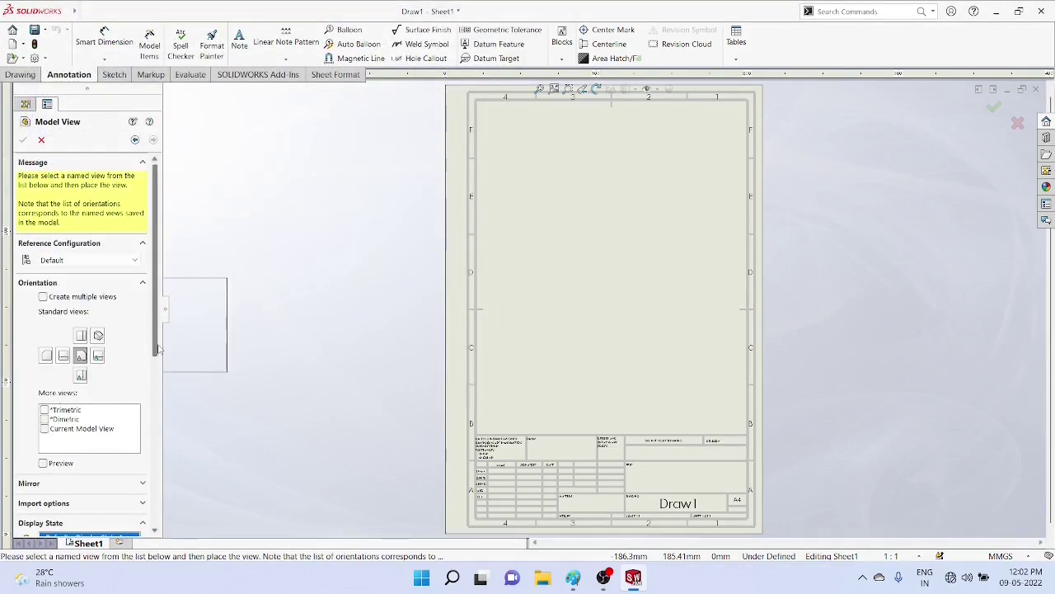
pyautogui.scroll(-5, 75, 396)
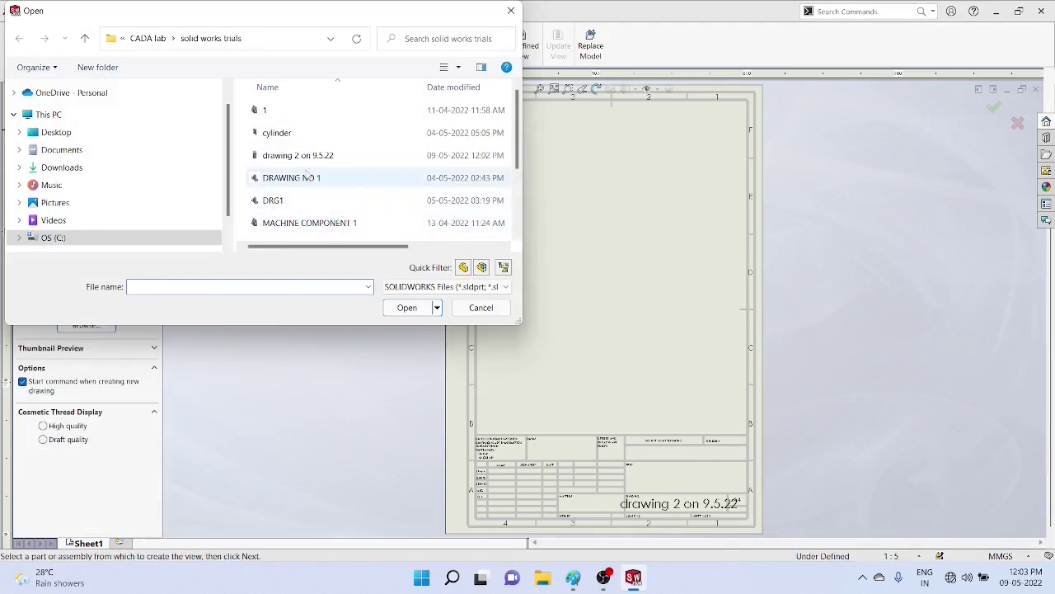
pyautogui.click(317, 154)
pyautogui.click(405, 306)
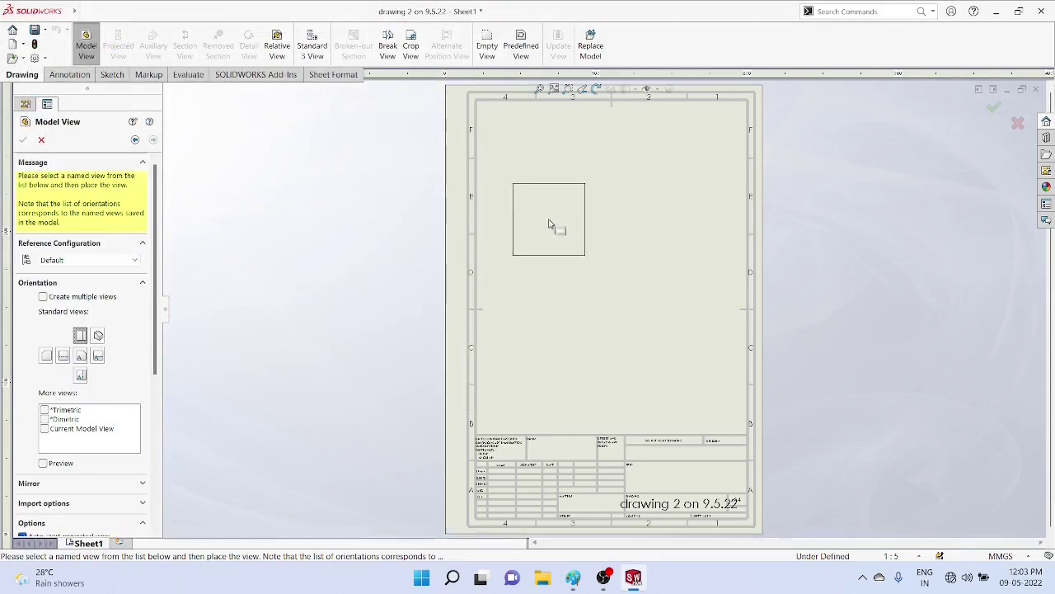
# Step: Place the front view, a projected side view to its right, and an isometric view lower right
pyautogui.click(550, 218)
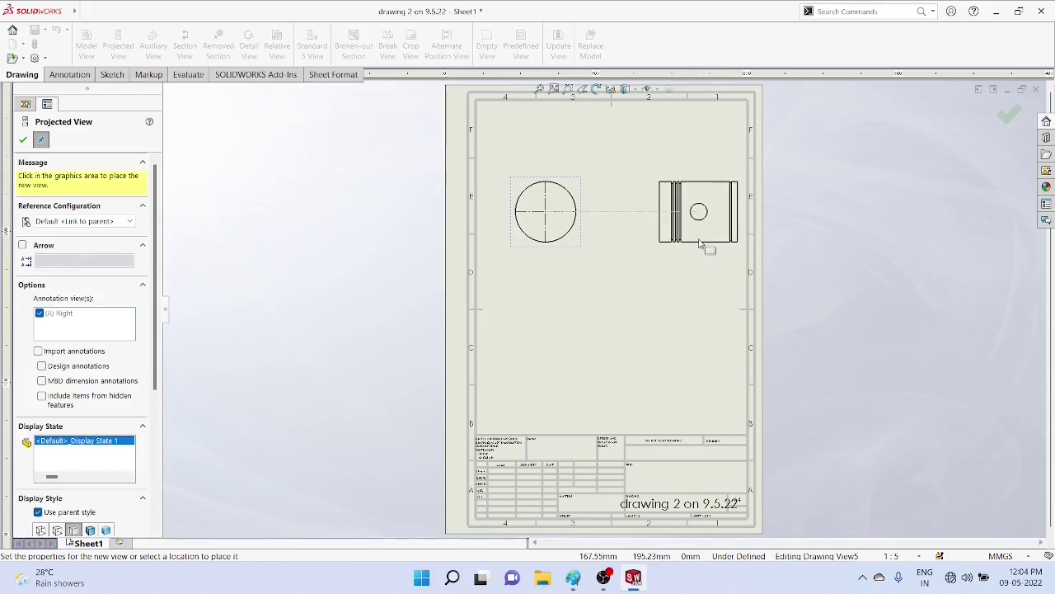
pyautogui.click(699, 243)
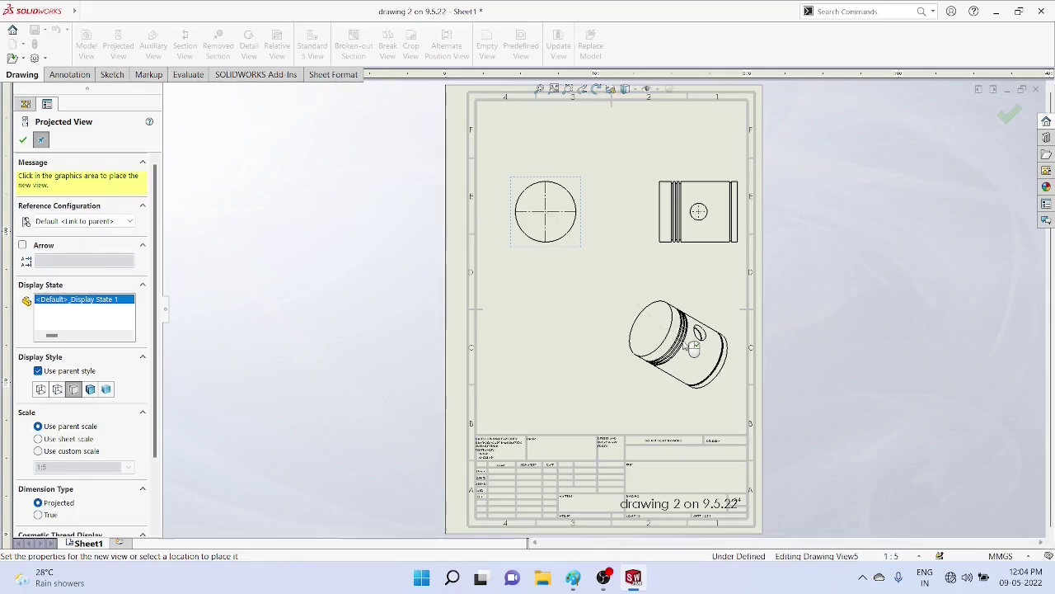
pyautogui.click(693, 347)
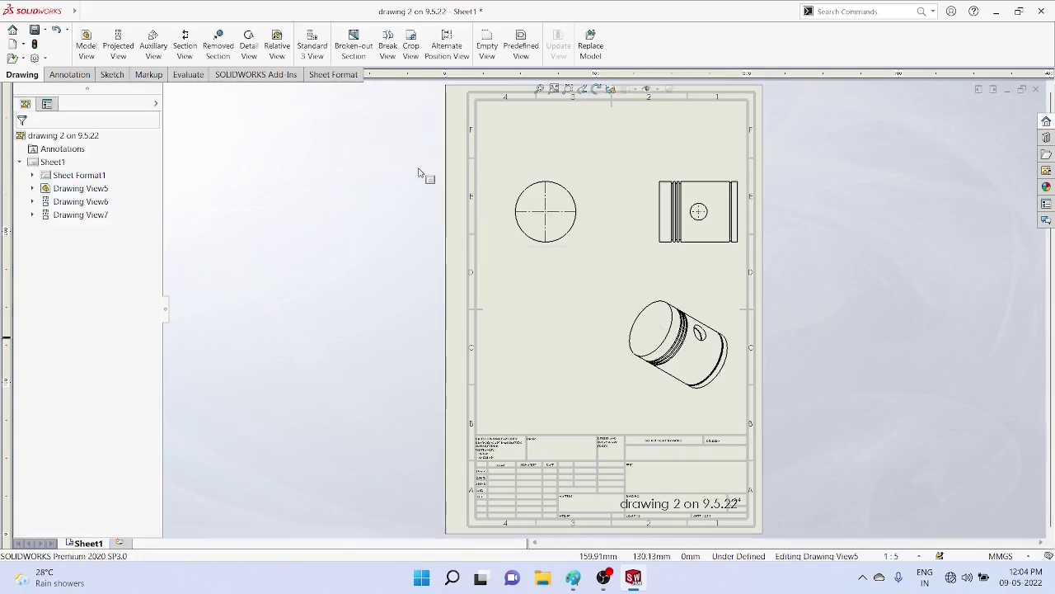
# Step: Create section view A-A with a horizontal cut through the front view's circle, placed below it
pyautogui.click(185, 51)
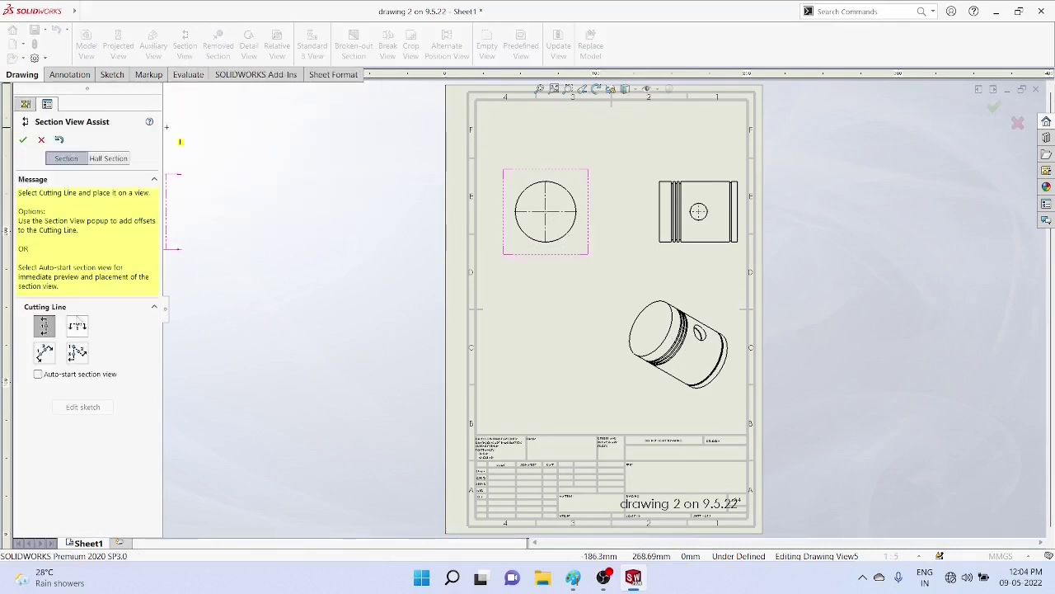
pyautogui.click(82, 331)
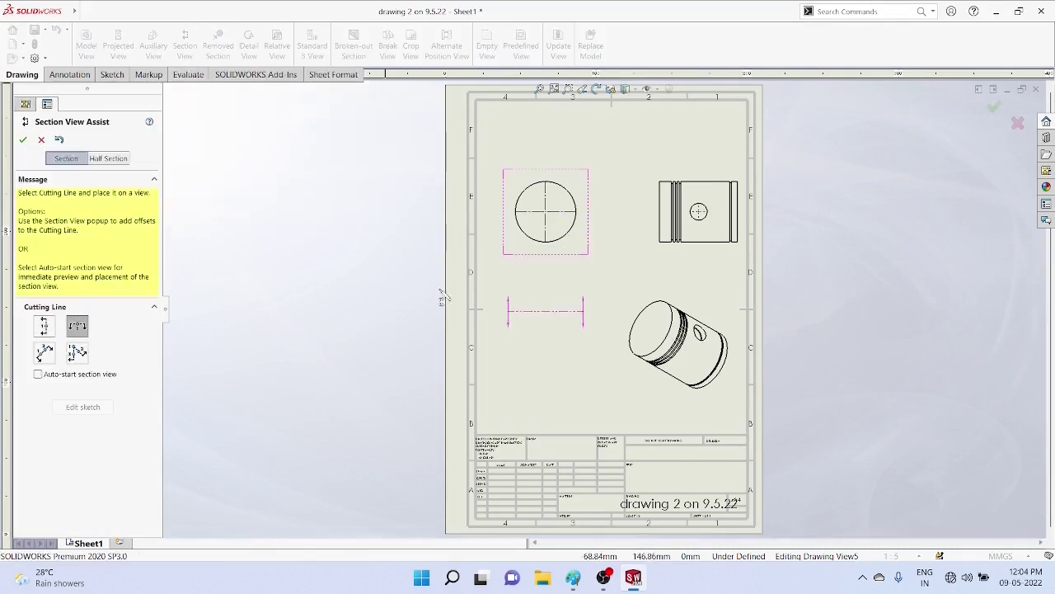
pyautogui.click(528, 220)
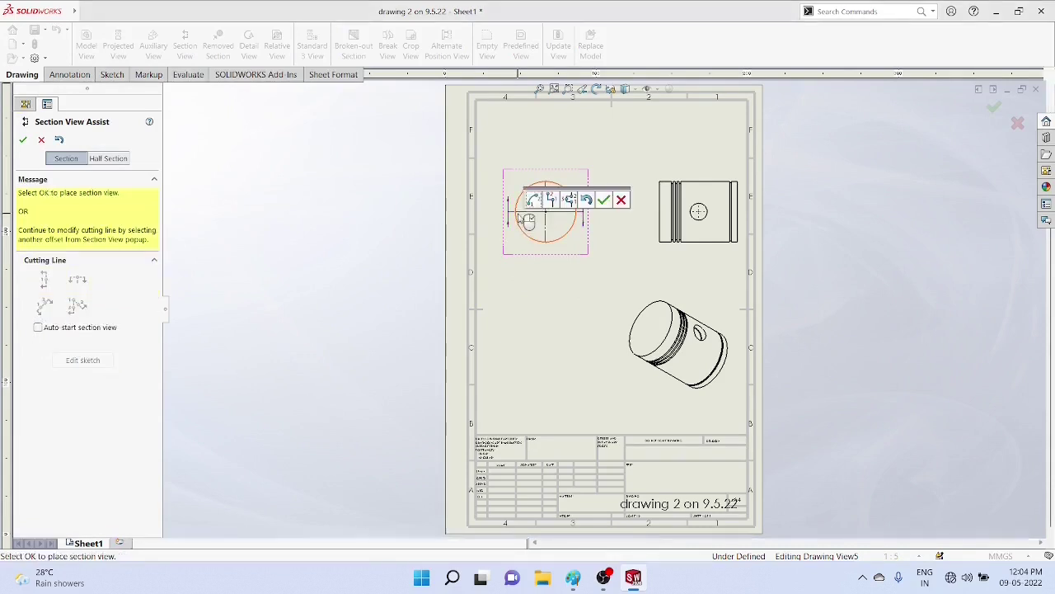
pyautogui.click(604, 199)
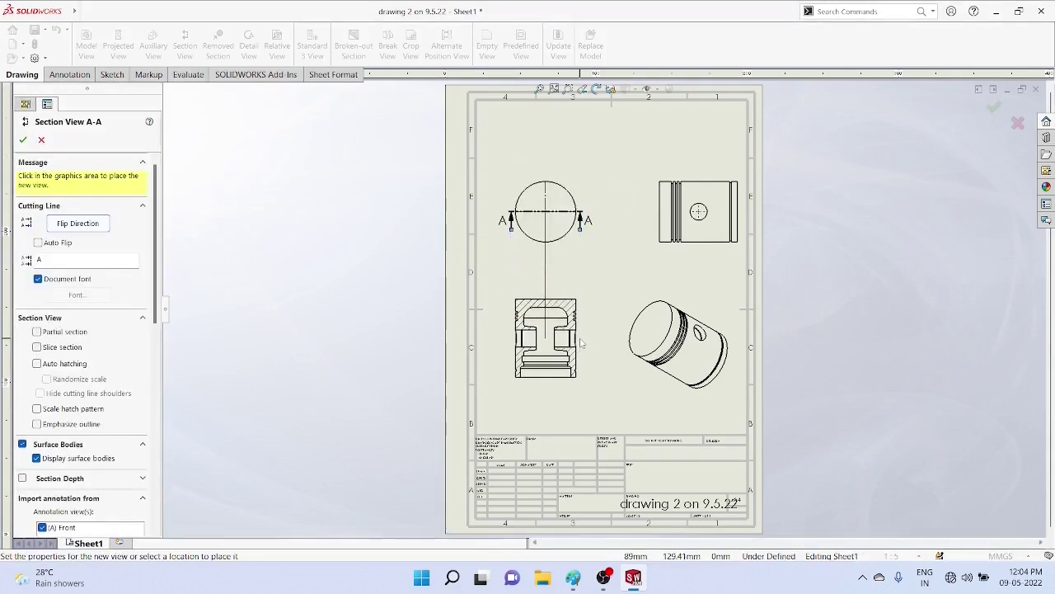
pyautogui.click(579, 338)
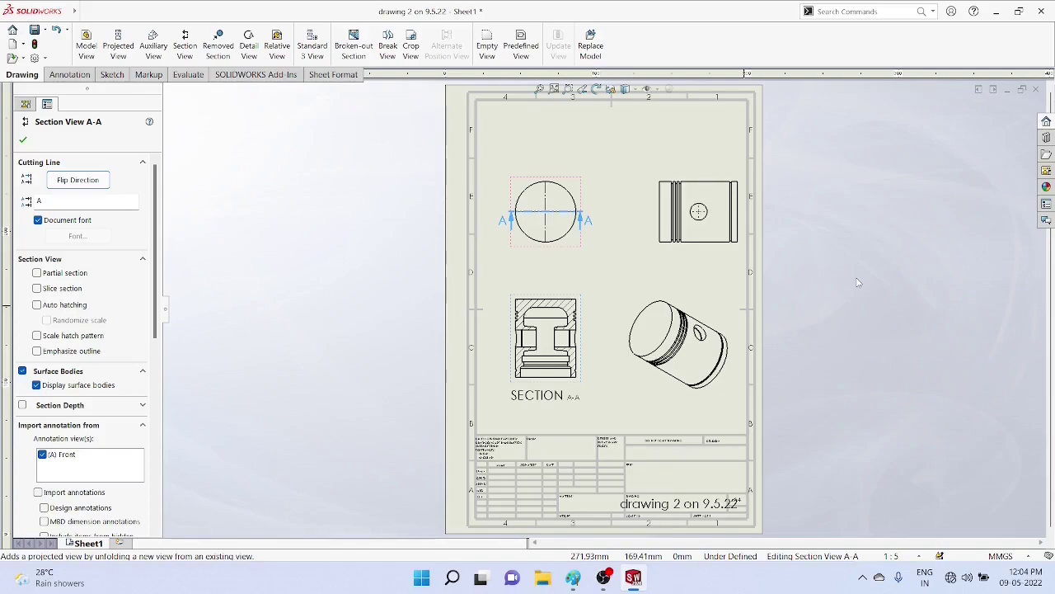
pyautogui.click(24, 140)
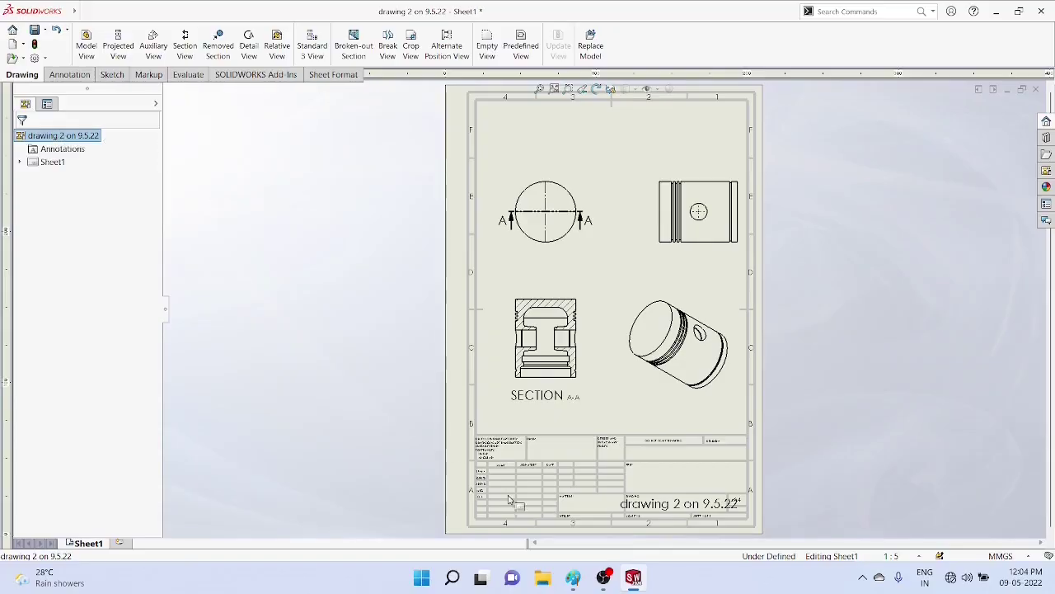
# Step: Edit the sheet format and enter PISTON as the title in the title block
pyautogui.doubleClick(668, 483)
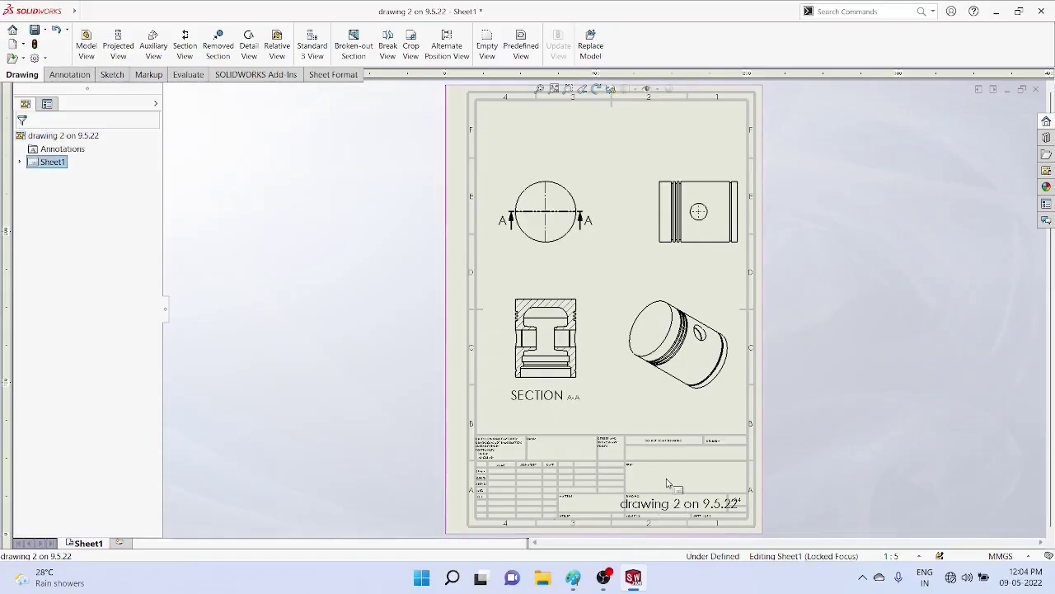
pyautogui.click(46, 165)
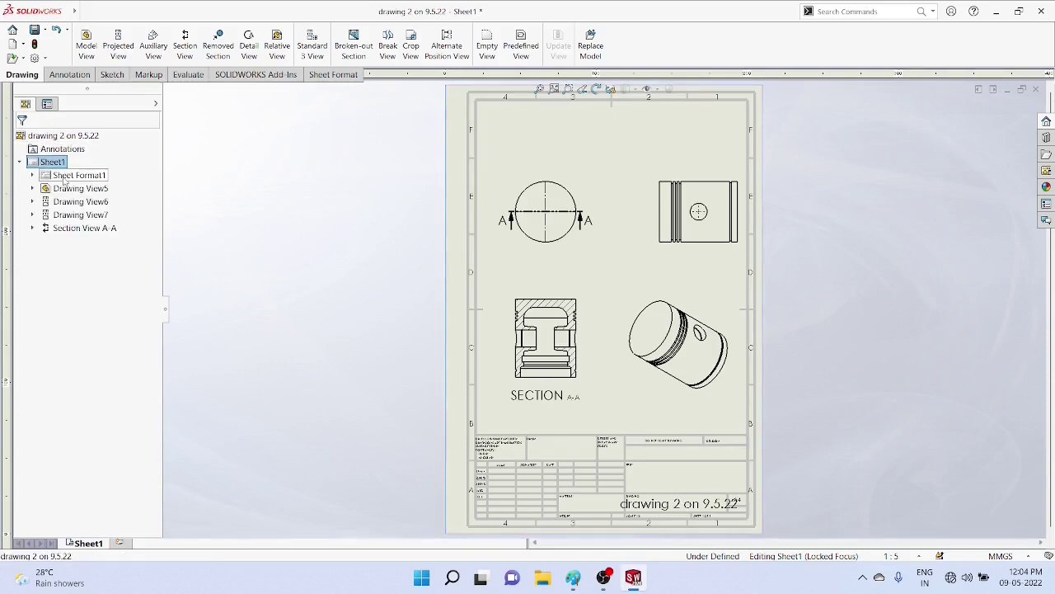
pyautogui.doubleClick(66, 175)
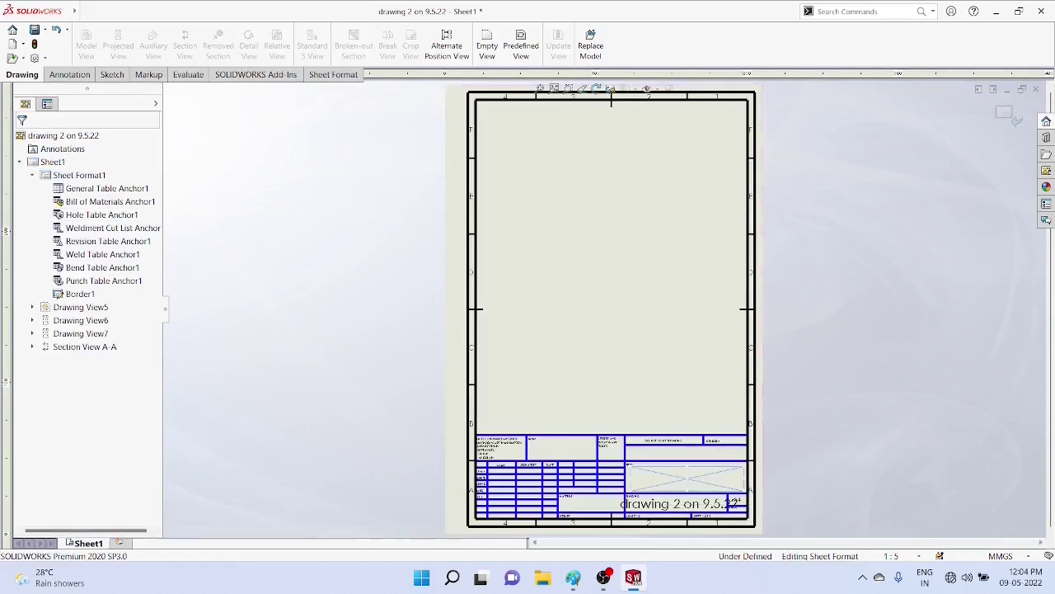
pyautogui.doubleClick(664, 482)
pyautogui.write('P')
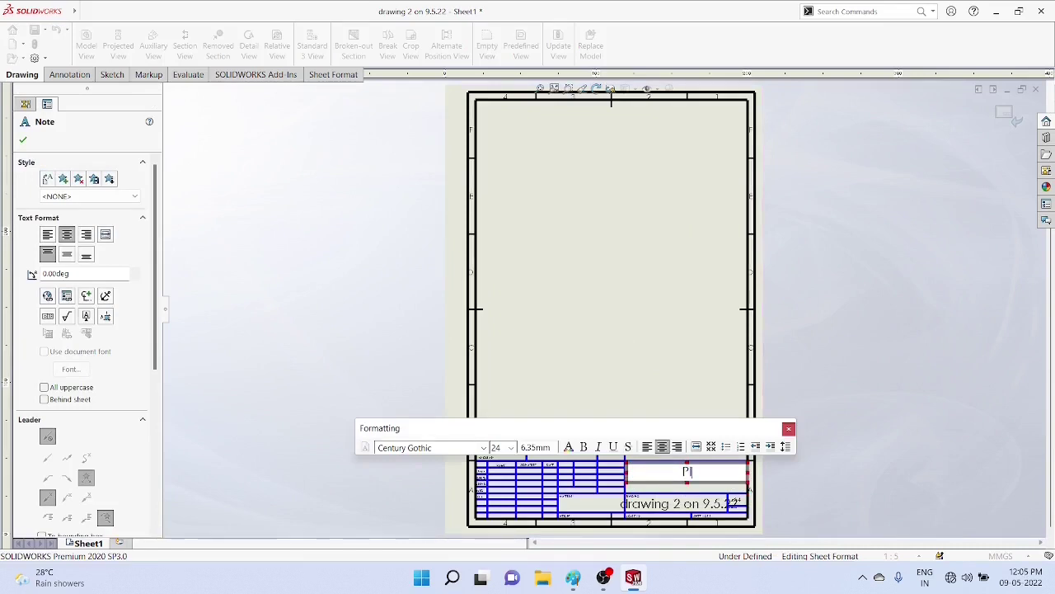
pyautogui.write('ISTON')
pyautogui.click(505, 476)
pyautogui.doubleClick(504, 475)
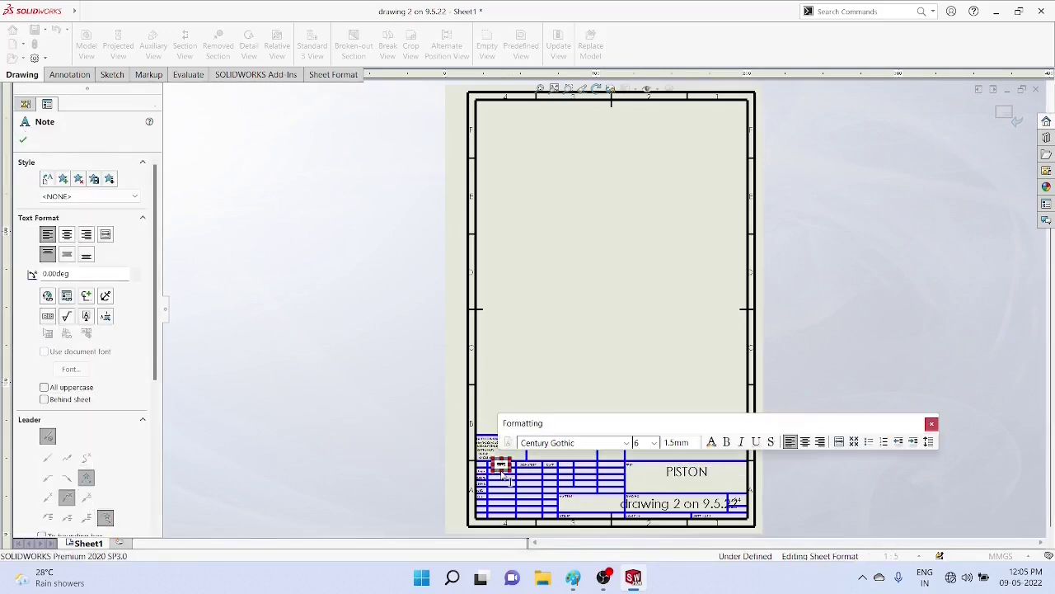
pyautogui.press('Escape')
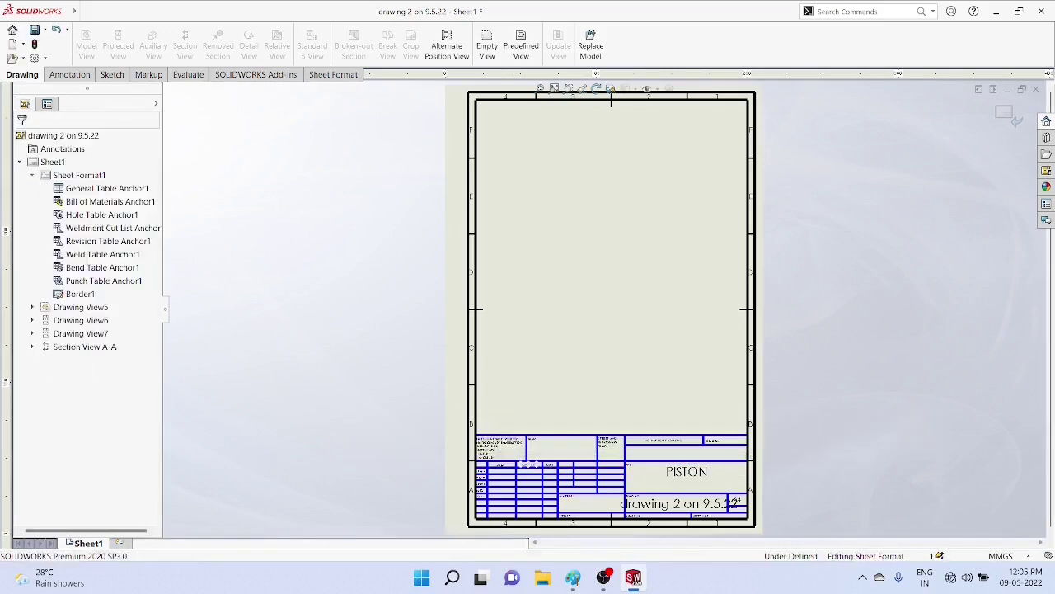
pyautogui.click(508, 477)
# Step: Fill in the drafter's name beside DRAWN, then exit the sheet format and fit the sheet
pyautogui.scroll(-5, 504, 475)
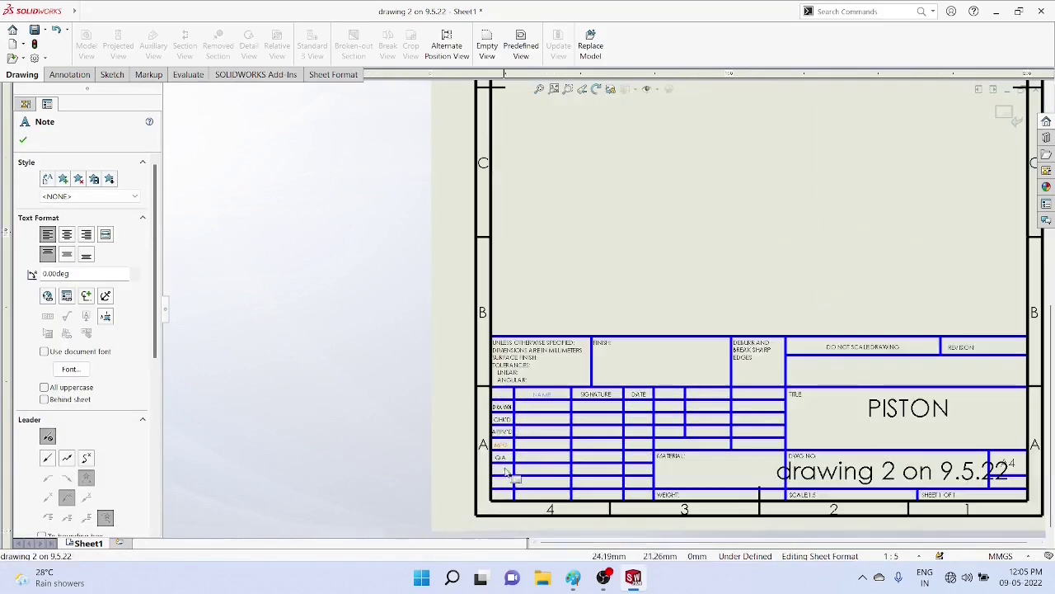
pyautogui.doubleClick(542, 405)
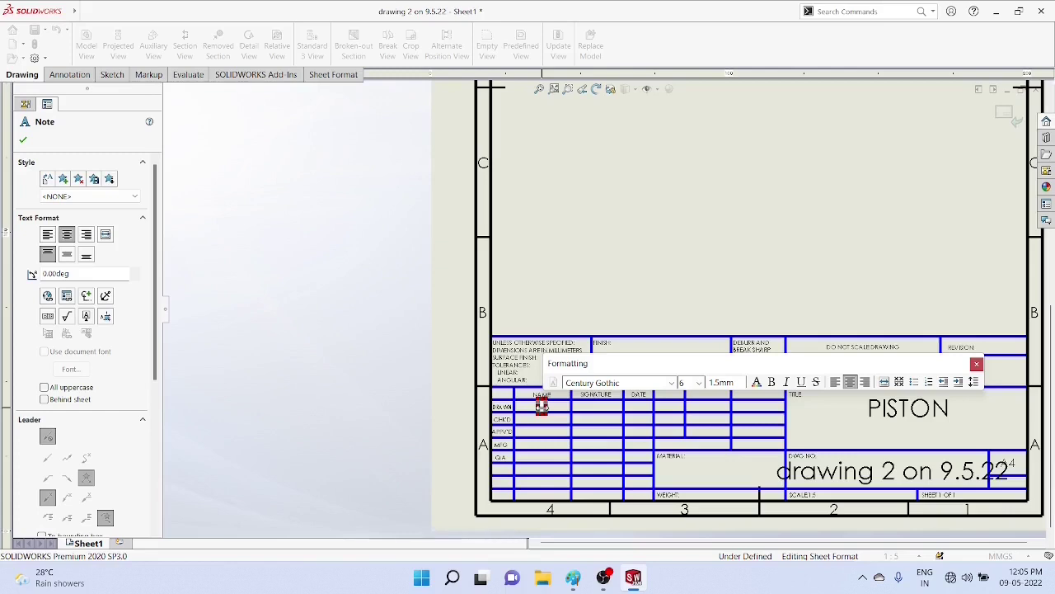
pyautogui.write('MANOJ P J')
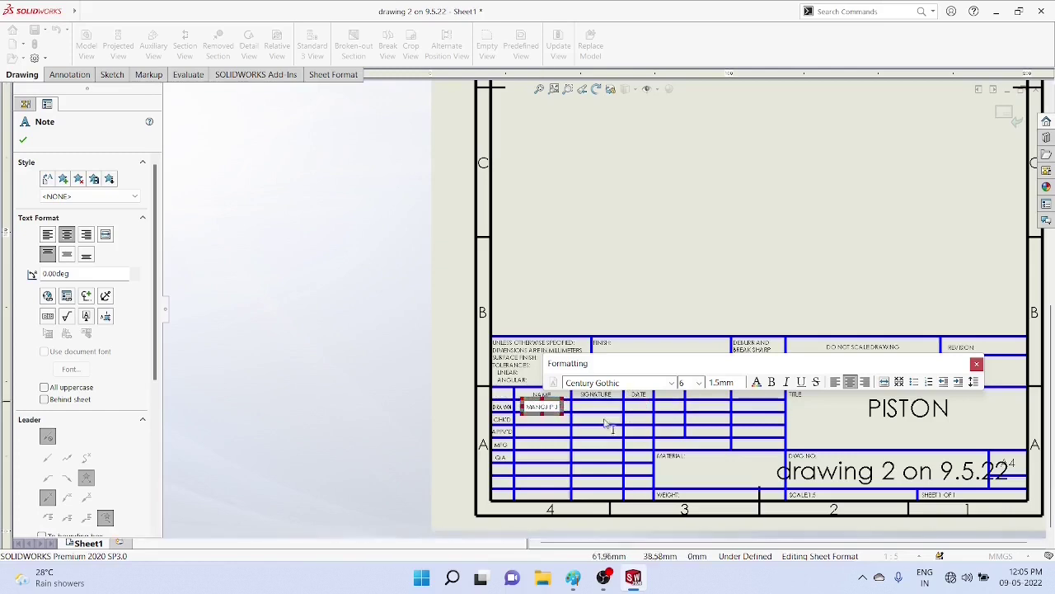
pyautogui.scroll(4, 828, 290)
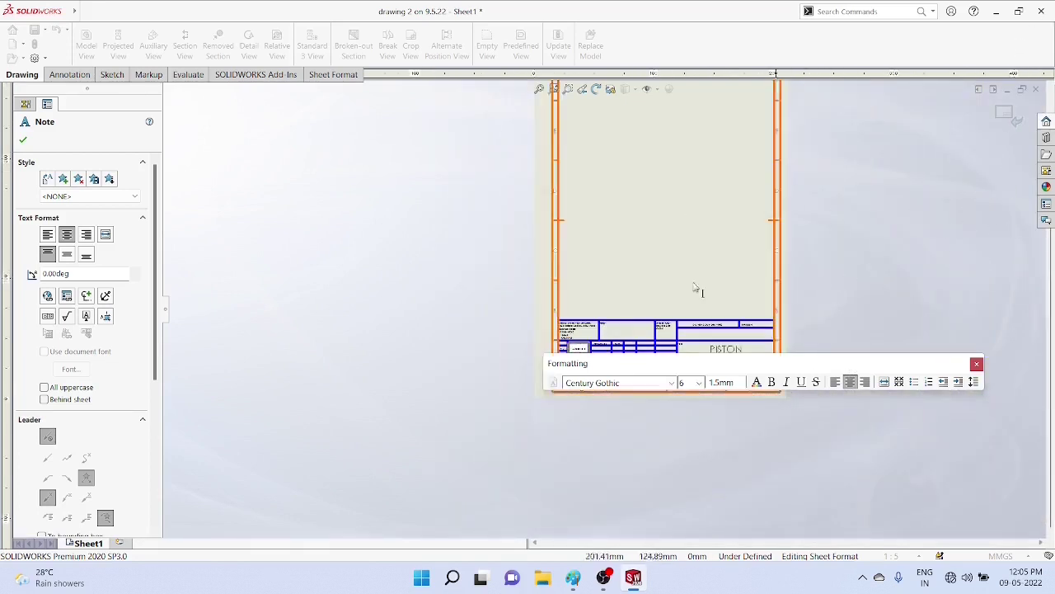
pyautogui.click(862, 257)
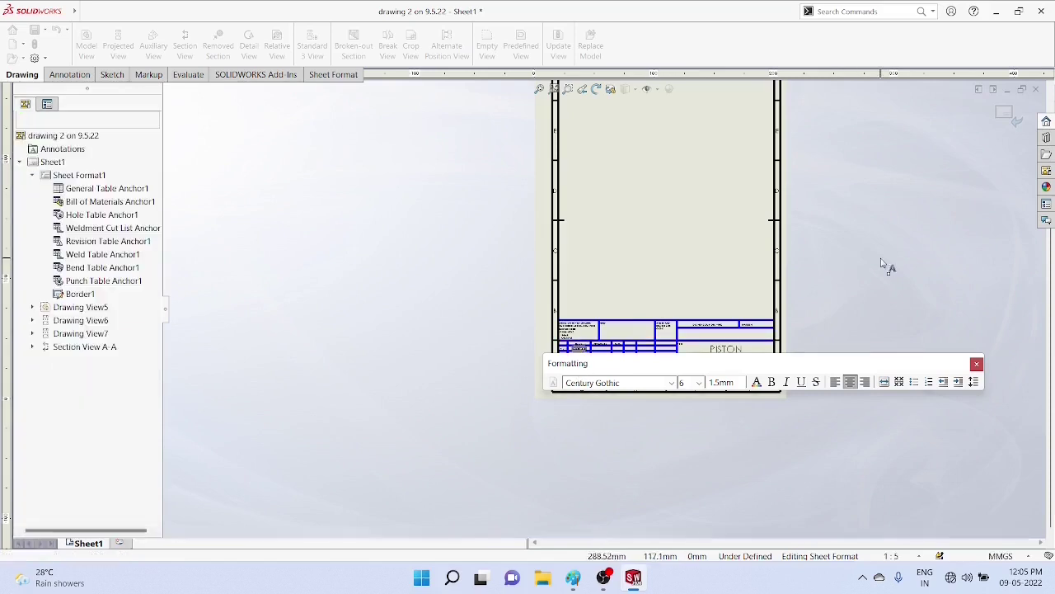
pyautogui.click(1016, 122)
pyautogui.press('f')
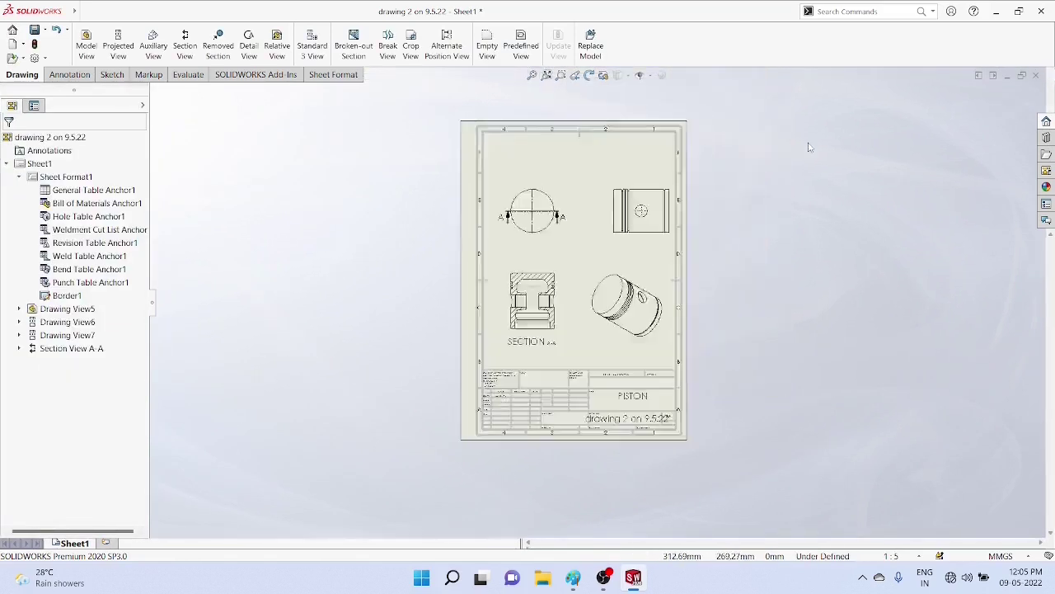